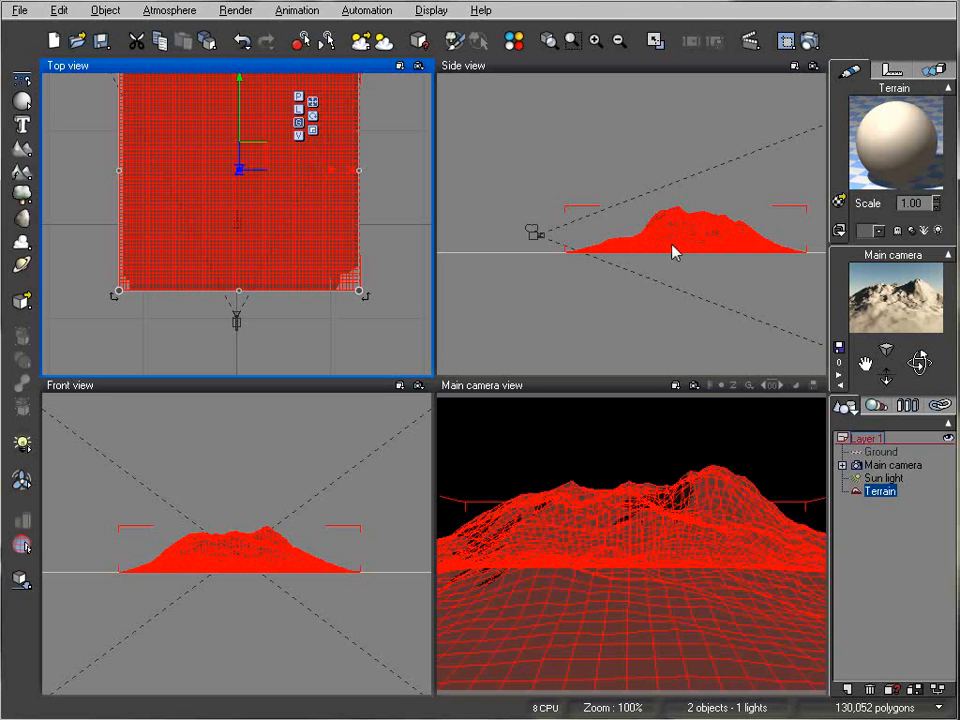
Open the selected terrain for editing, reset it to a flat surface and orbit to a top-down view.
right_click(277, 200)
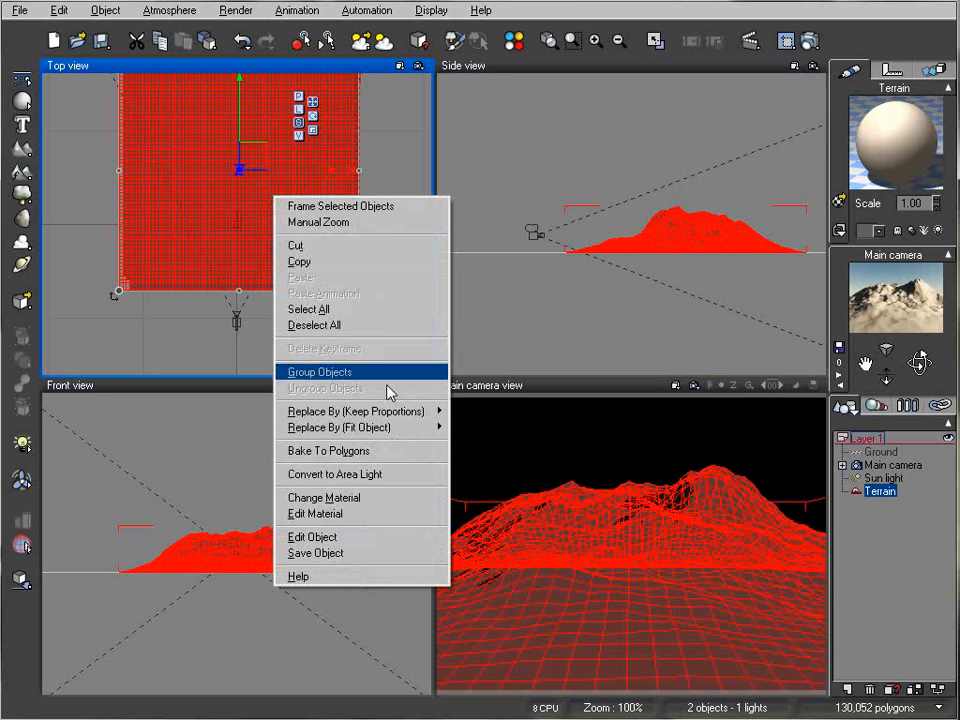
left_click(365, 539)
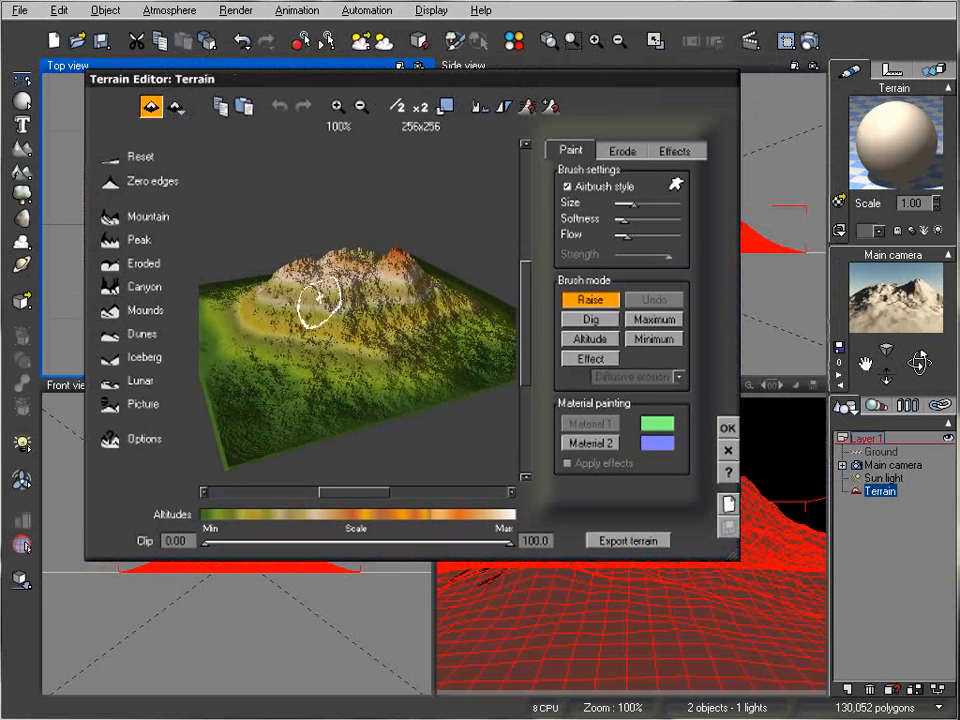
left_click(117, 160)
mouse_move(403, 321)
right_mouse_down()
mouse_move(396, 367)
mouse_move(378, 372)
mouse_move(377, 384)
mouse_move(379, 360)
mouse_move(379, 388)
right_mouse_up()
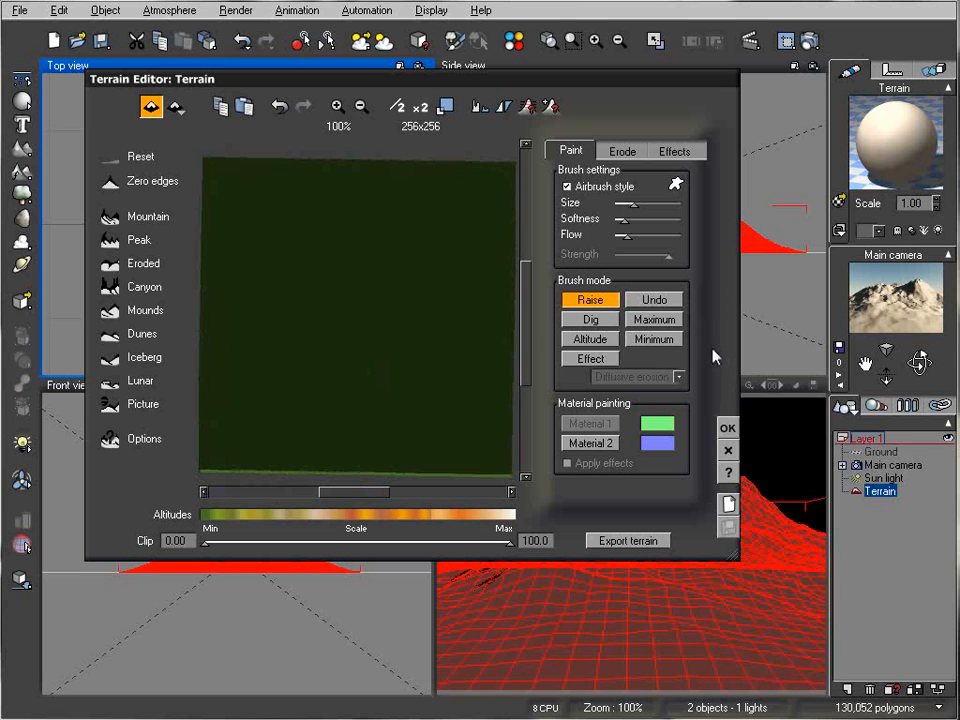
Paint the rear part of the flat terrain with the Altitude brush at 1.00, forming an irregular edge across the front.
left_click(600, 340)
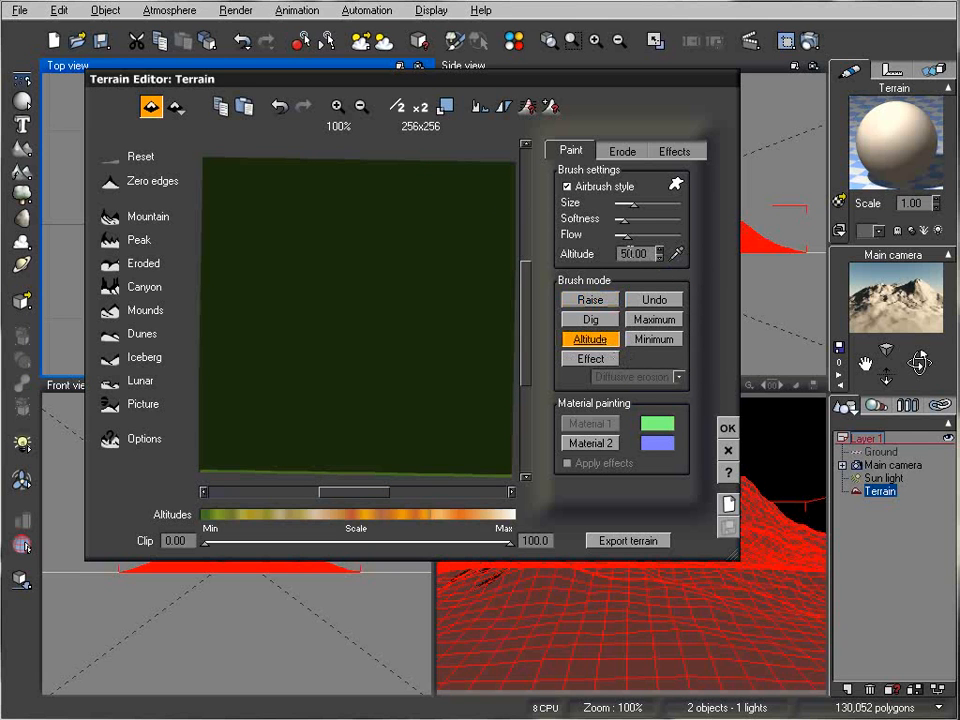
double_click(627, 253)
left_click_drag(631, 253, 571, 251)
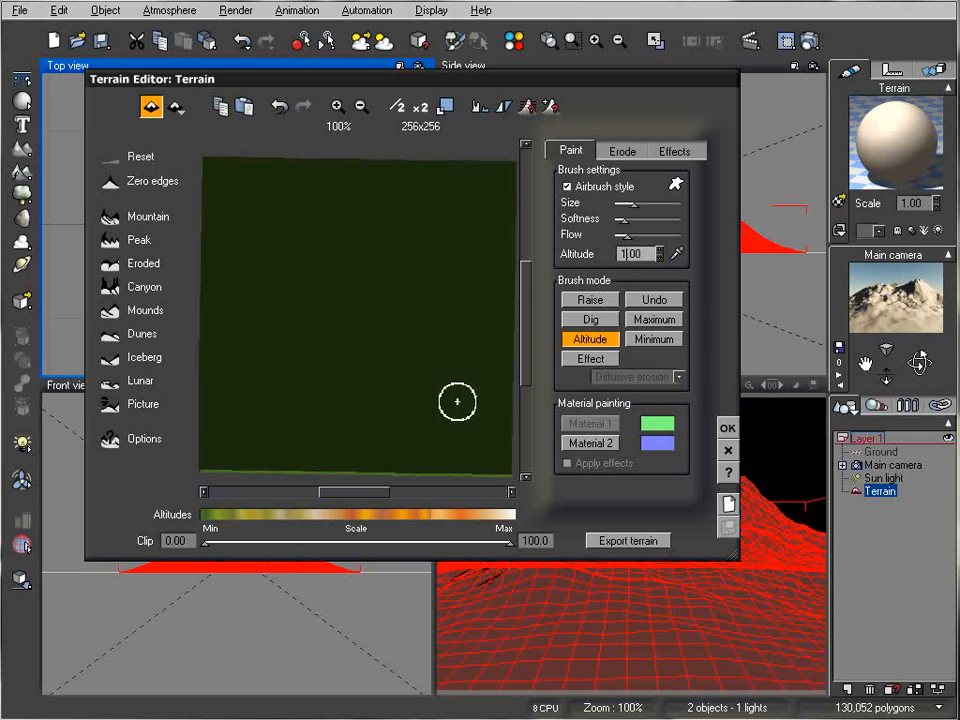
mouse_move(490, 380)
left_mouse_down()
mouse_move(414, 356)
mouse_move(367, 365)
mouse_move(336, 349)
mouse_move(243, 356)
left_mouse_up()
mouse_move(243, 356)
right_mouse_down()
mouse_move(381, 321)
mouse_move(343, 274)
mouse_move(293, 289)
mouse_move(334, 321)
mouse_move(377, 332)
mouse_move(381, 349)
right_mouse_up()
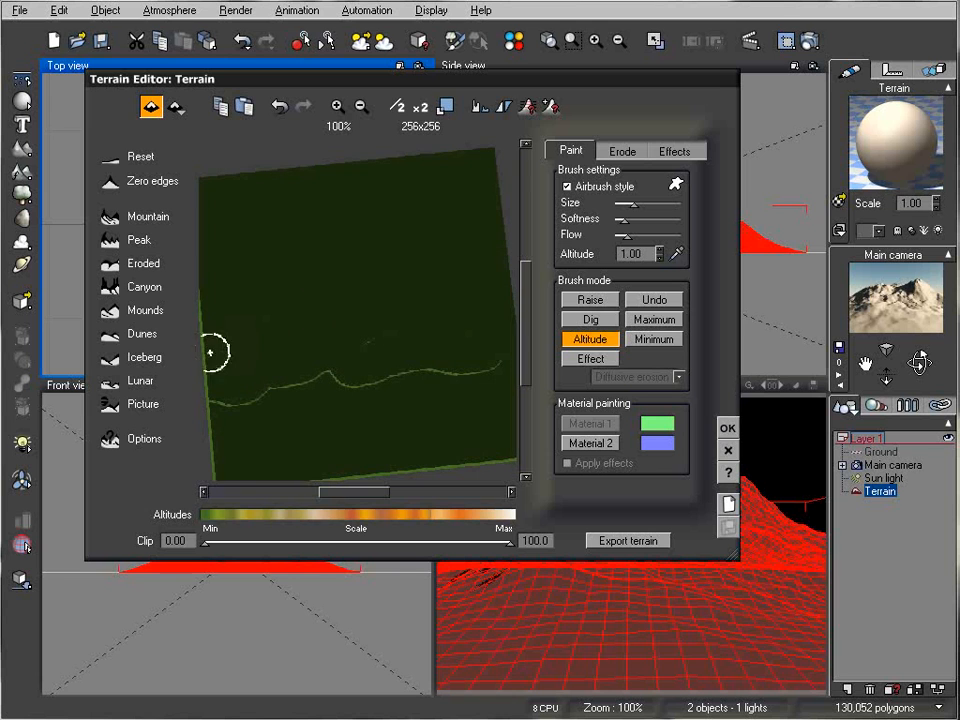
Paint along the raised area's front edge with a smaller, softer Altitude brush set to 3.00.
left_click_drag(643, 253, 607, 251)
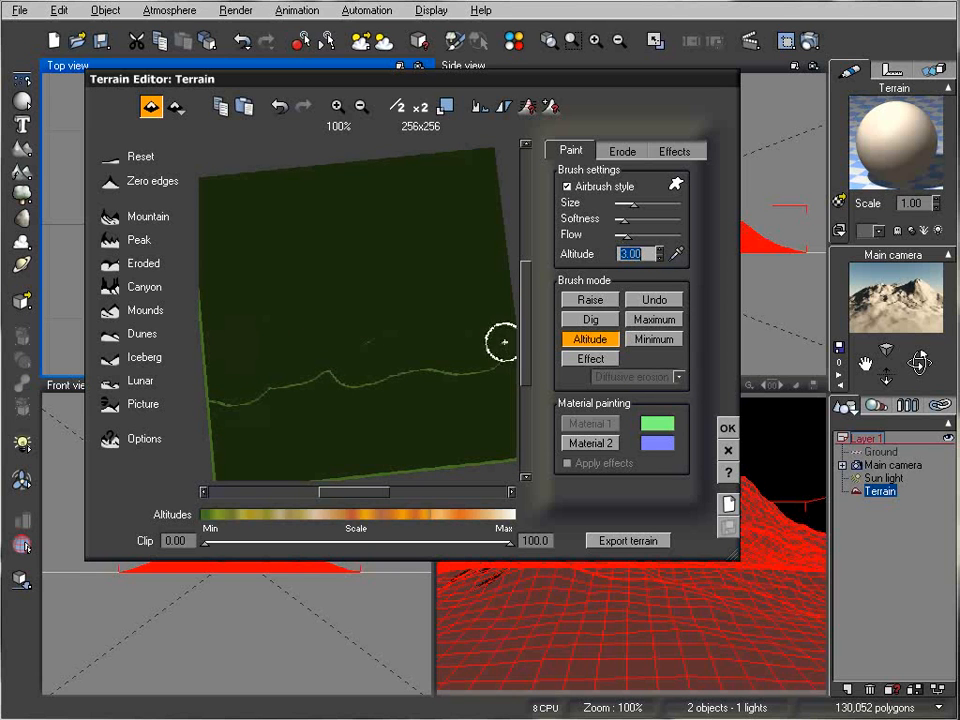
left_click_drag(645, 218, 660, 217)
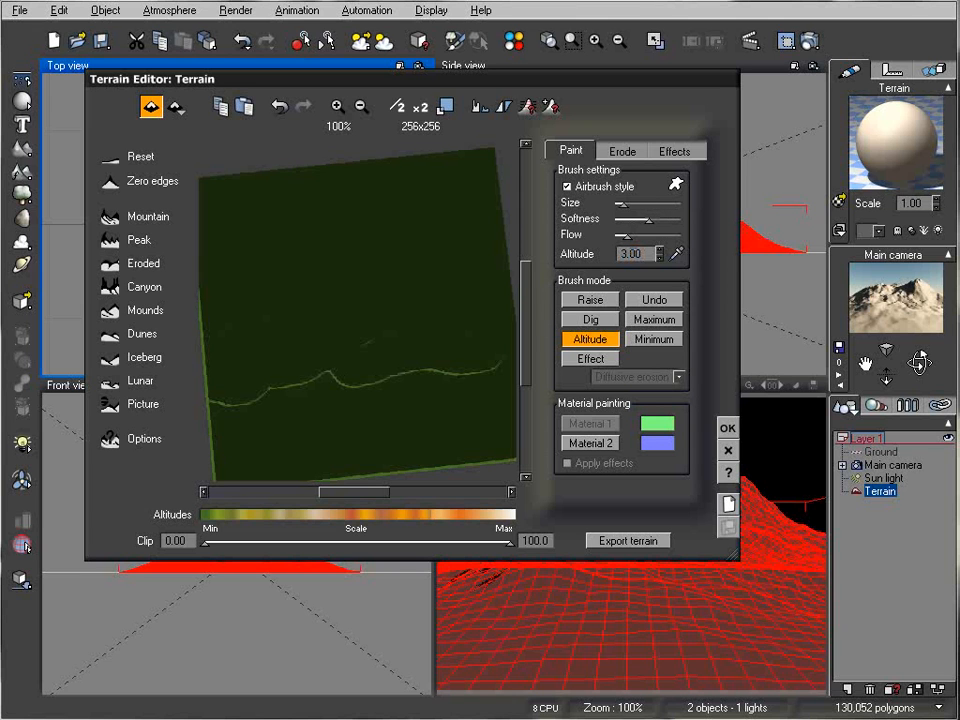
right_click_drag(474, 309, 479, 291)
mouse_move(501, 352)
left_mouse_down()
mouse_move(471, 360)
mouse_move(466, 372)
mouse_move(444, 360)
mouse_move(356, 379)
mouse_move(318, 368)
mouse_move(239, 397)
mouse_move(208, 392)
mouse_move(227, 381)
mouse_move(216, 381)
mouse_move(331, 355)
mouse_move(217, 375)
mouse_move(471, 351)
mouse_move(506, 332)
mouse_move(397, 333)
mouse_move(407, 345)
mouse_move(441, 341)
left_mouse_up()
mouse_move(441, 341)
right_mouse_down()
mouse_move(426, 294)
mouse_move(432, 310)
right_mouse_up()
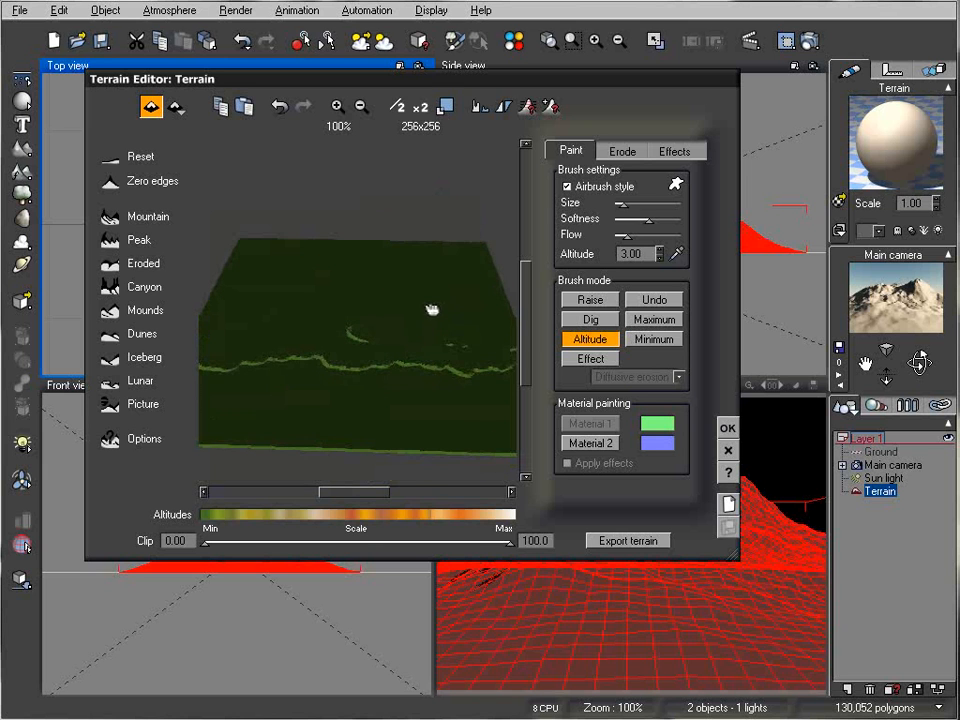
Double the terrain resolution to 512x512 and refine the raised area's front edge with the Altitude brush.
left_click(420, 106)
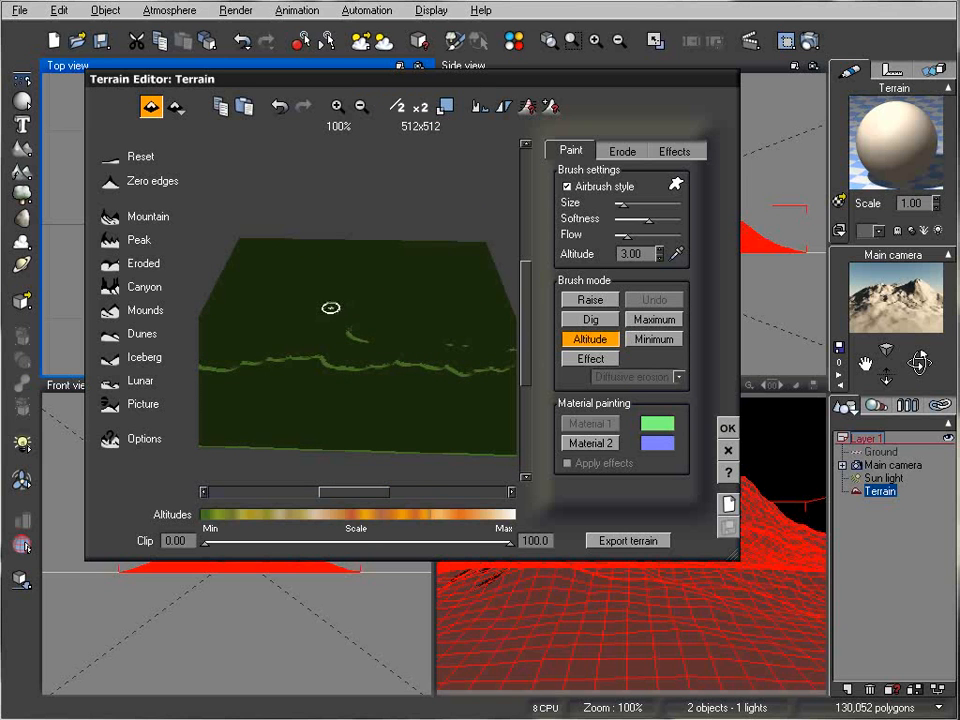
mouse_move(306, 311)
right_mouse_down()
mouse_move(326, 306)
mouse_move(281, 368)
right_mouse_up()
left_click(282, 366)
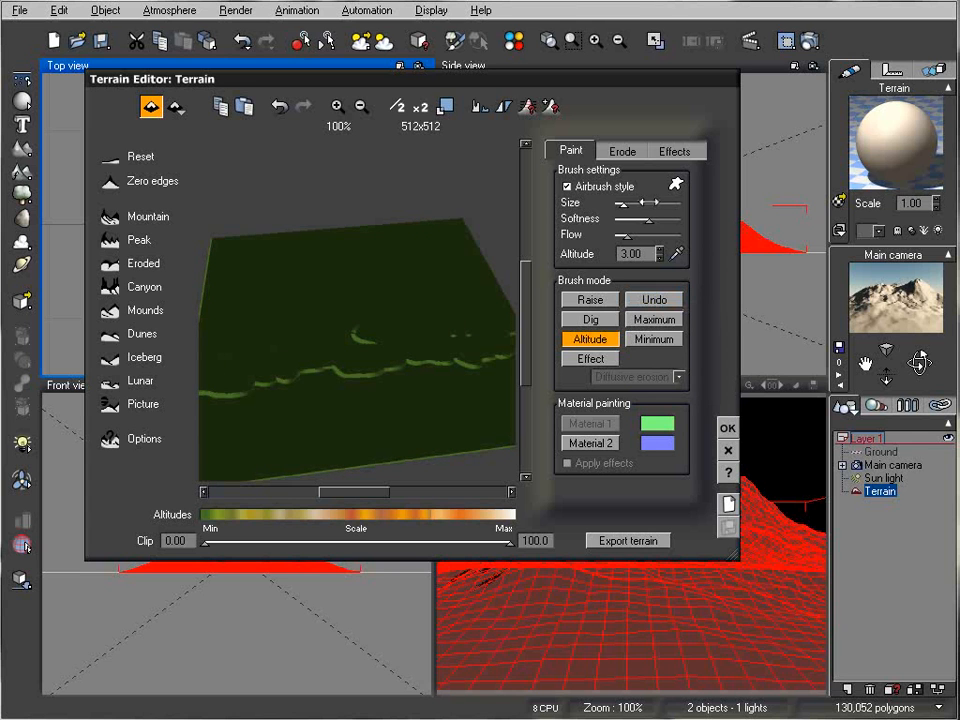
Enlarge the brush and paint the area behind the front edge at altitude 3.00.
left_click_drag(691, 202, 669, 203)
right_click_drag(369, 268, 364, 311)
left_click_drag(407, 329, 394, 322)
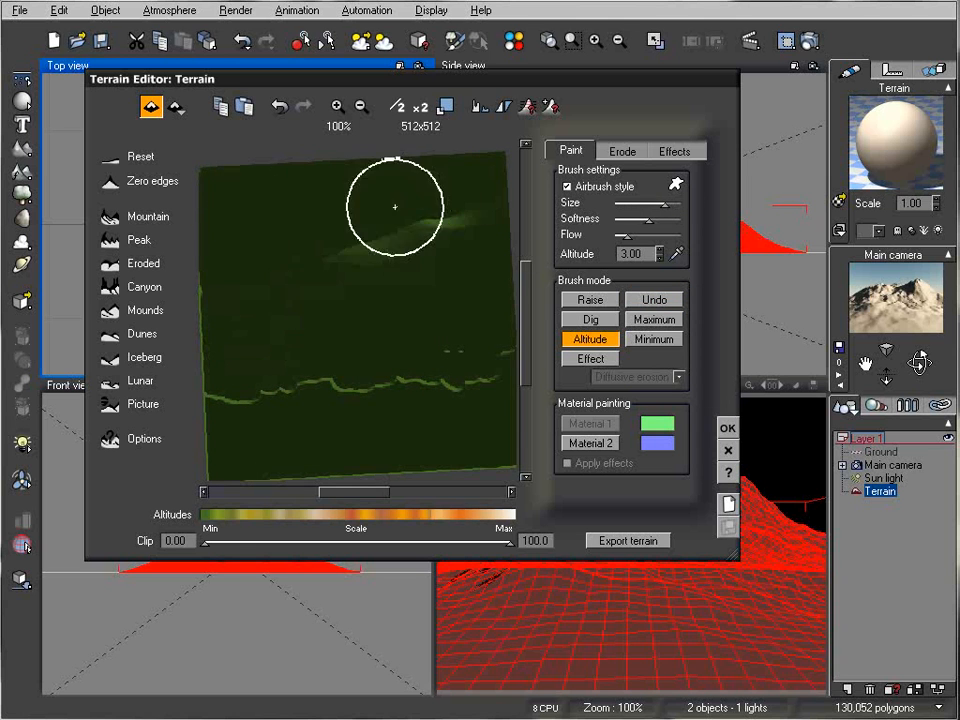
mouse_move(482, 306)
right_mouse_down()
mouse_move(407, 257)
mouse_move(404, 265)
right_mouse_up()
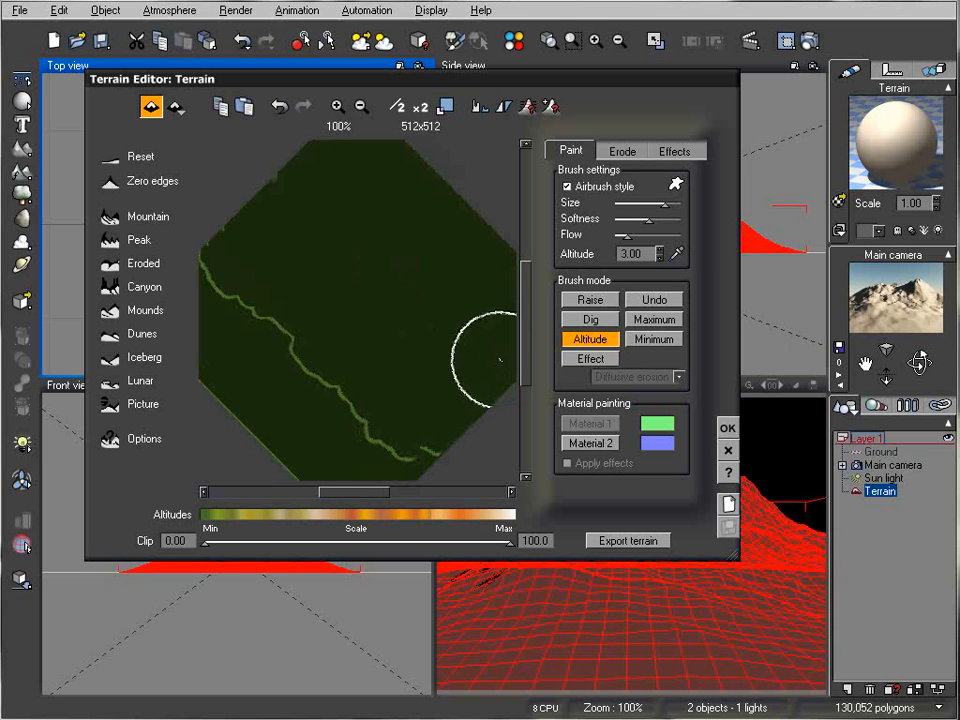
mouse_move(351, 182)
right_mouse_down()
mouse_move(435, 242)
mouse_move(431, 208)
mouse_move(407, 213)
mouse_move(403, 199)
mouse_move(366, 206)
mouse_move(449, 205)
right_mouse_up()
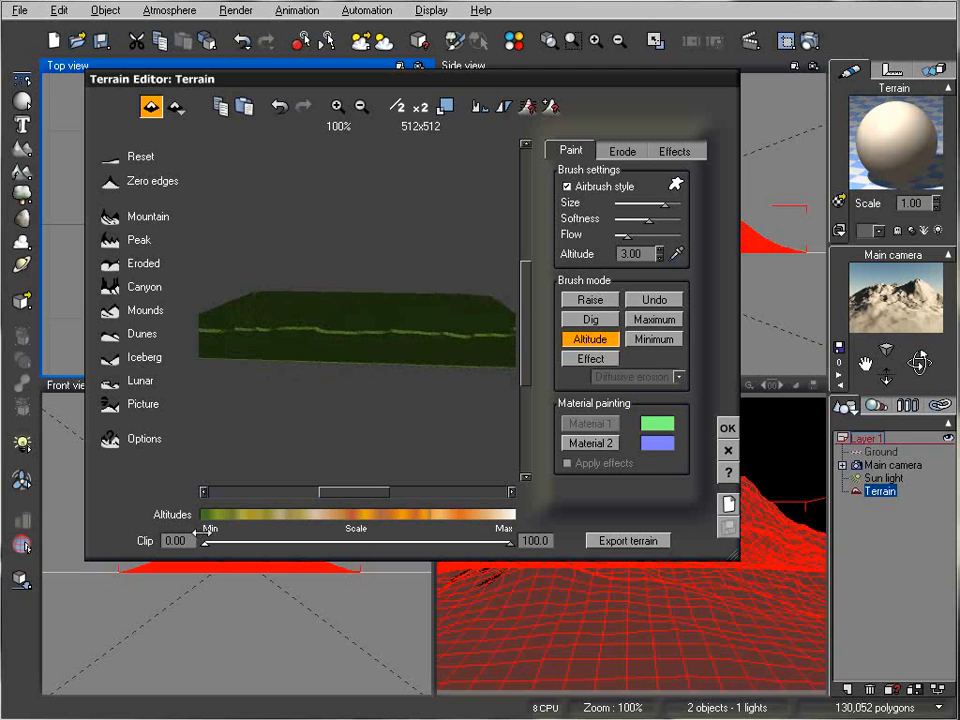
Raise the terrain's minimum clip slightly to cut away the lowest ground and accept the terrain edits.
left_click_drag(202, 538, 206, 540)
right_click_drag(386, 259, 392, 205)
left_click(727, 428)
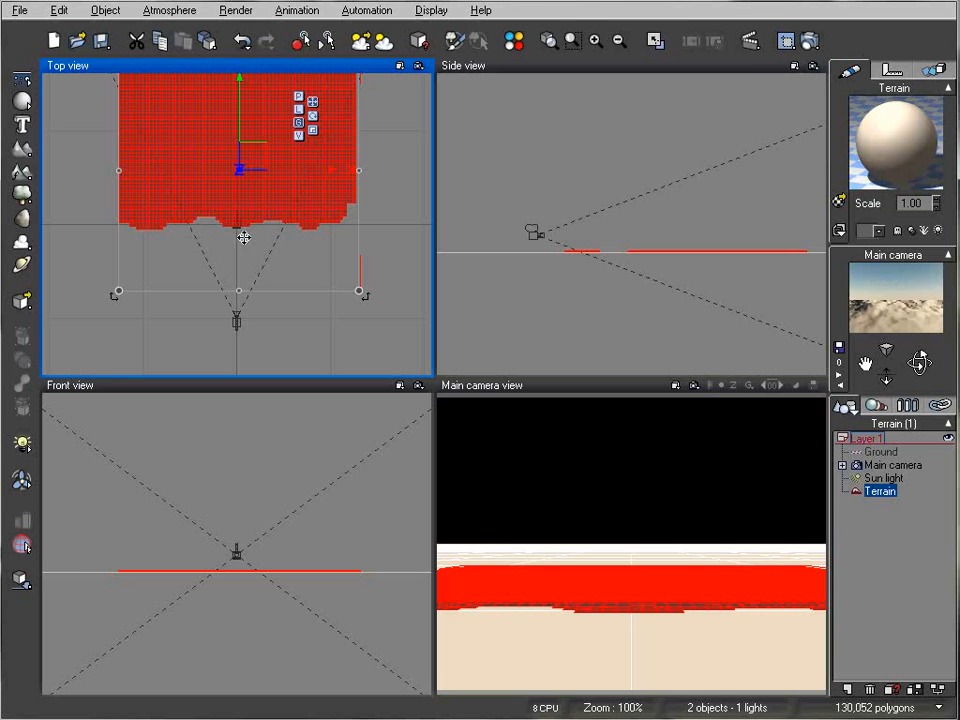
Lift the terrain above the ground plane in the side view and drop it back onto the ground.
left_click(704, 252)
left_click_drag(686, 192, 686, 179)
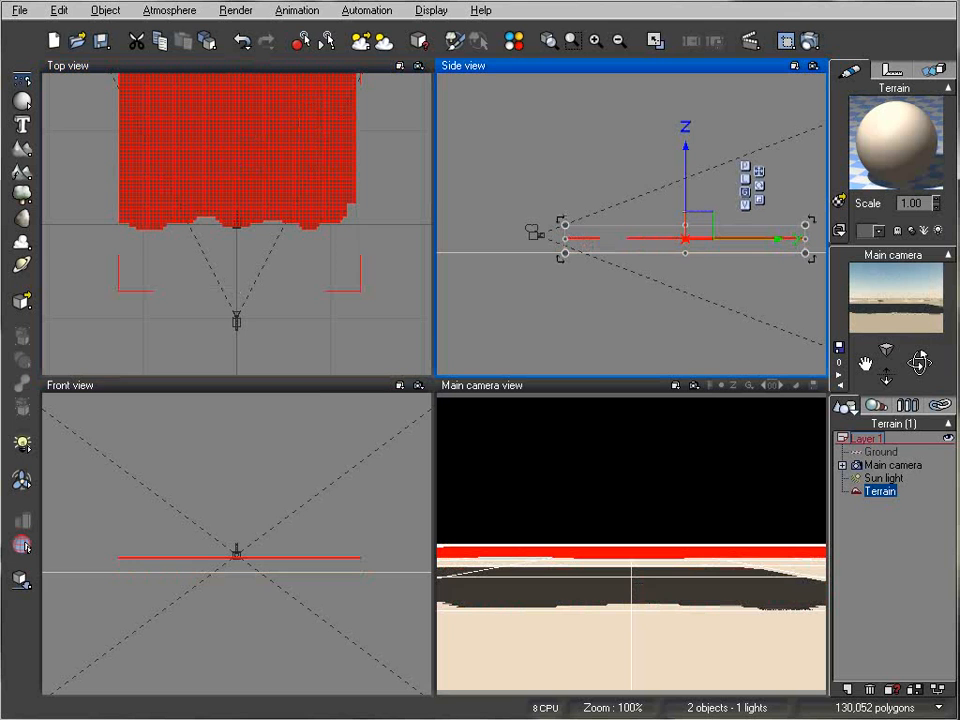
left_click(20, 578)
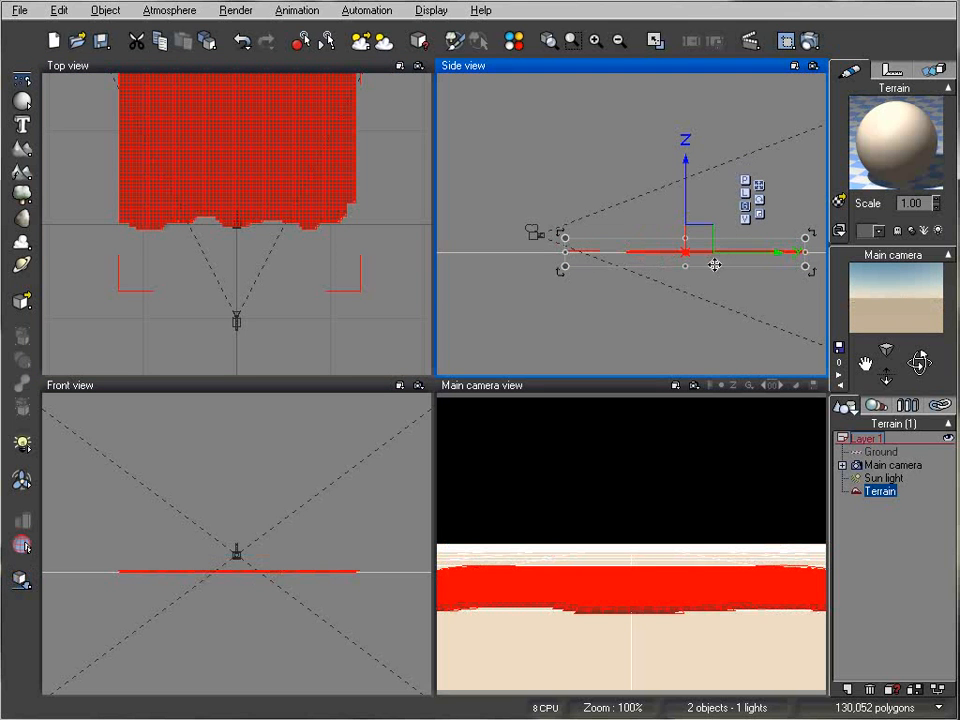
right_click_drag(387, 171, 400, 199)
Set rendering to the internal renderer, to screen, at 640x480, and render the scene.
right_click(811, 37)
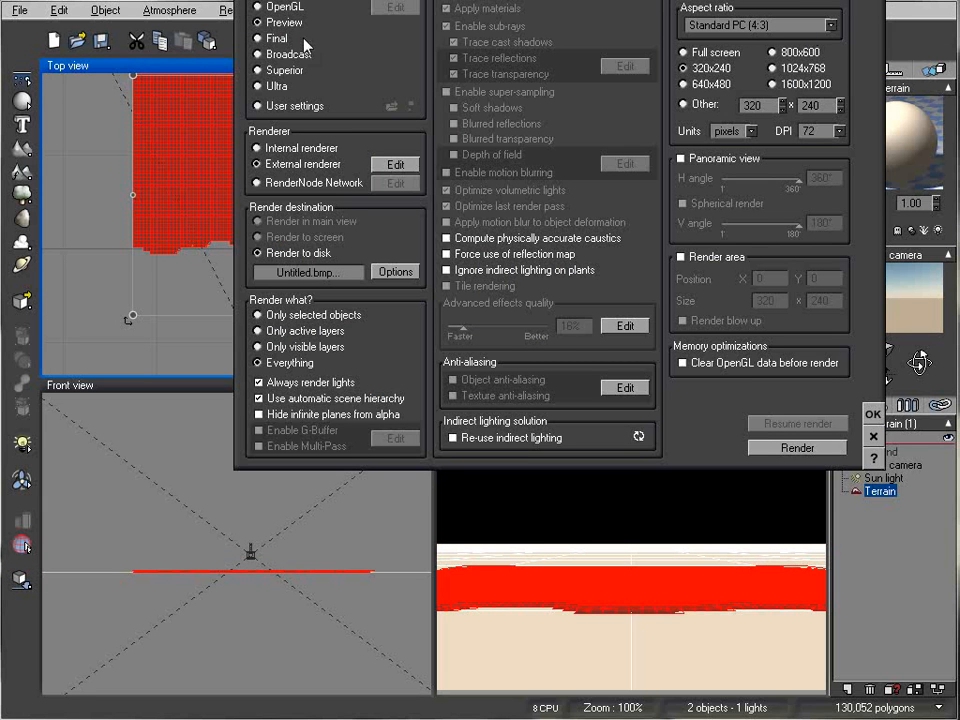
left_click(258, 148)
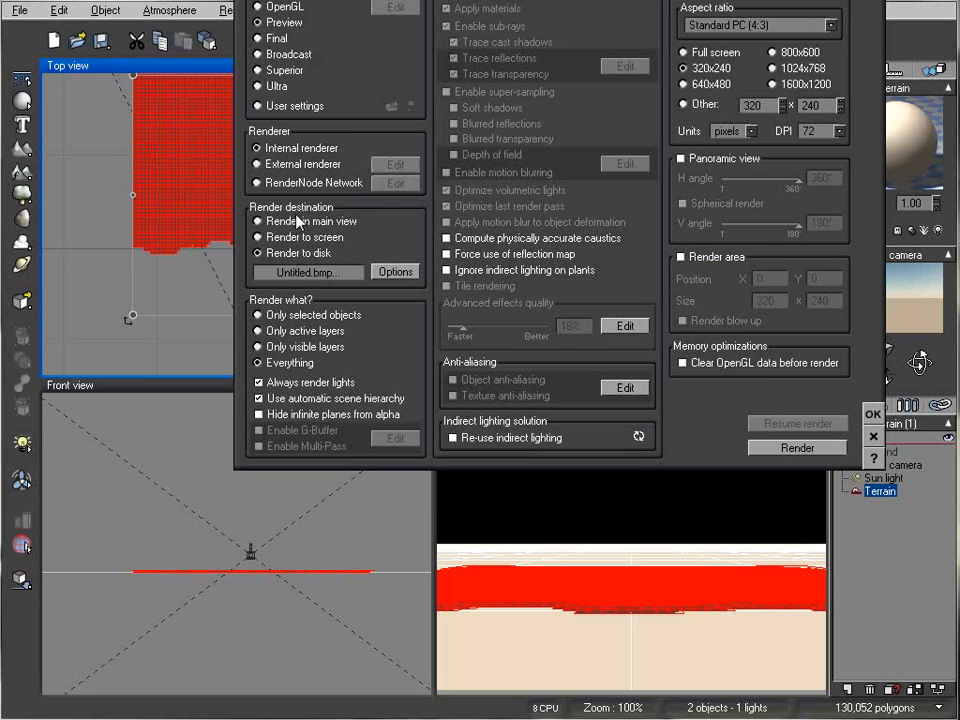
left_click(258, 237)
left_click(684, 84)
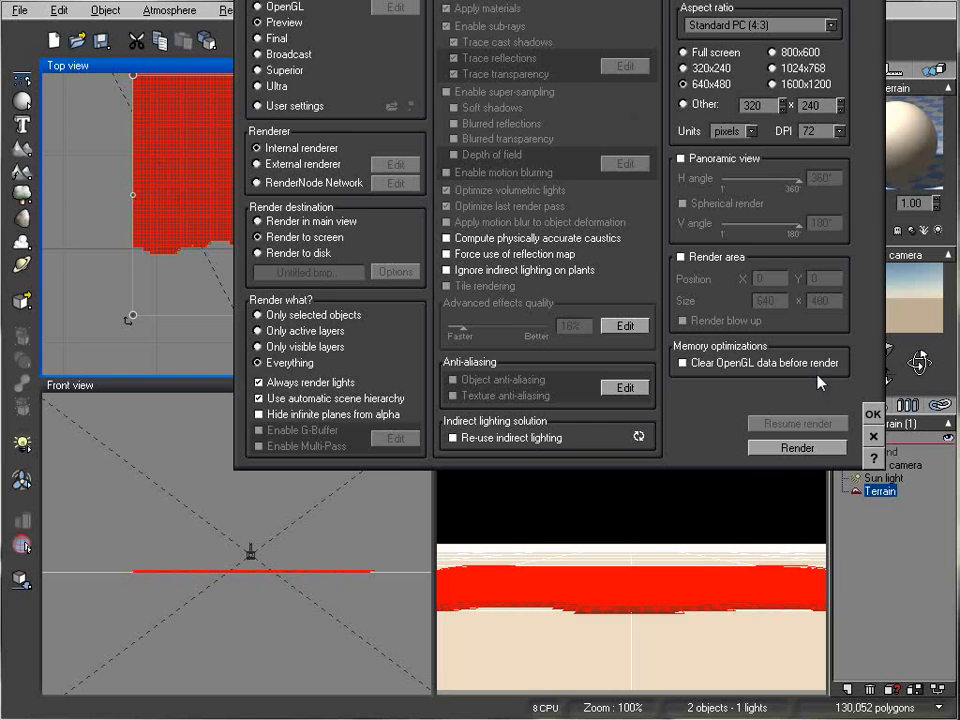
left_click(873, 413)
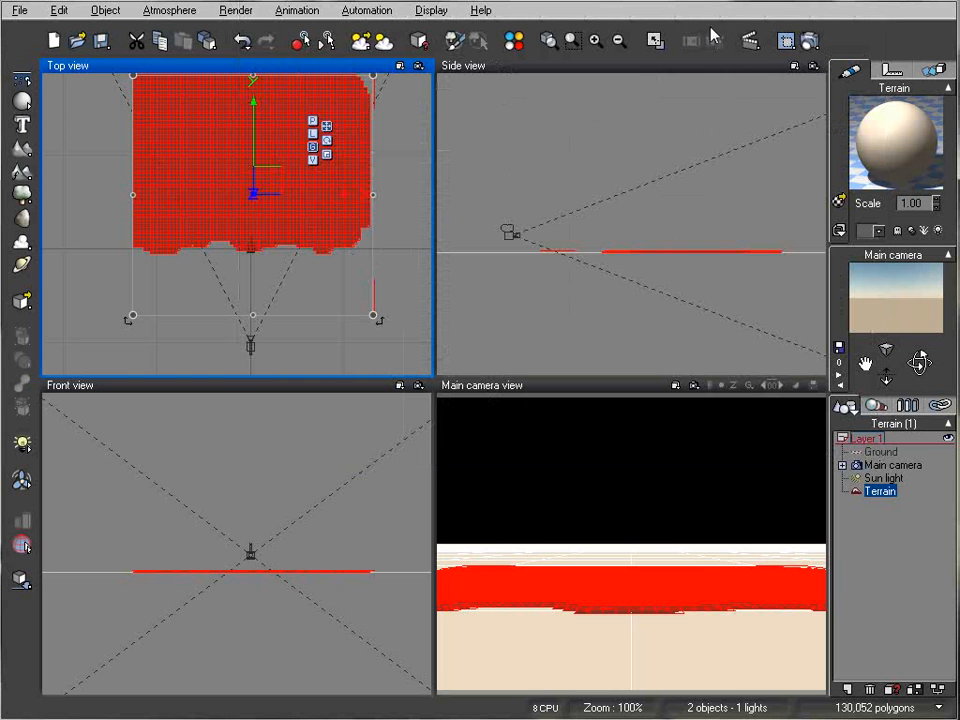
left_click(808, 41)
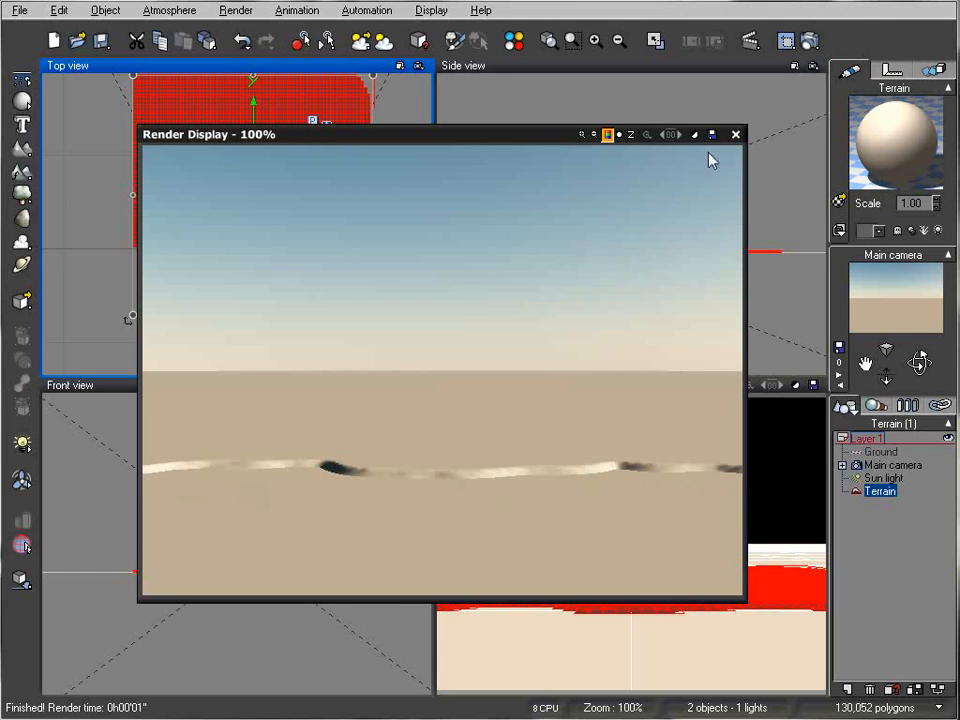
left_click(735, 134)
Raise the terrain slightly along the Z axis in the side view and render the scene again.
left_click(645, 258)
left_click_drag(660, 240, 658, 206)
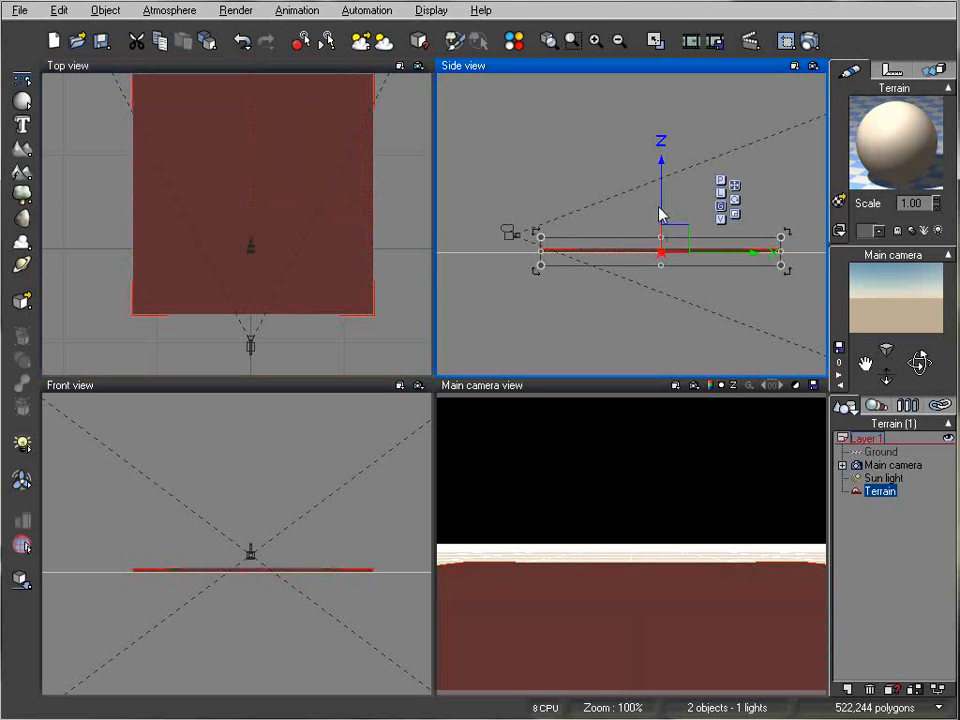
left_click(810, 41)
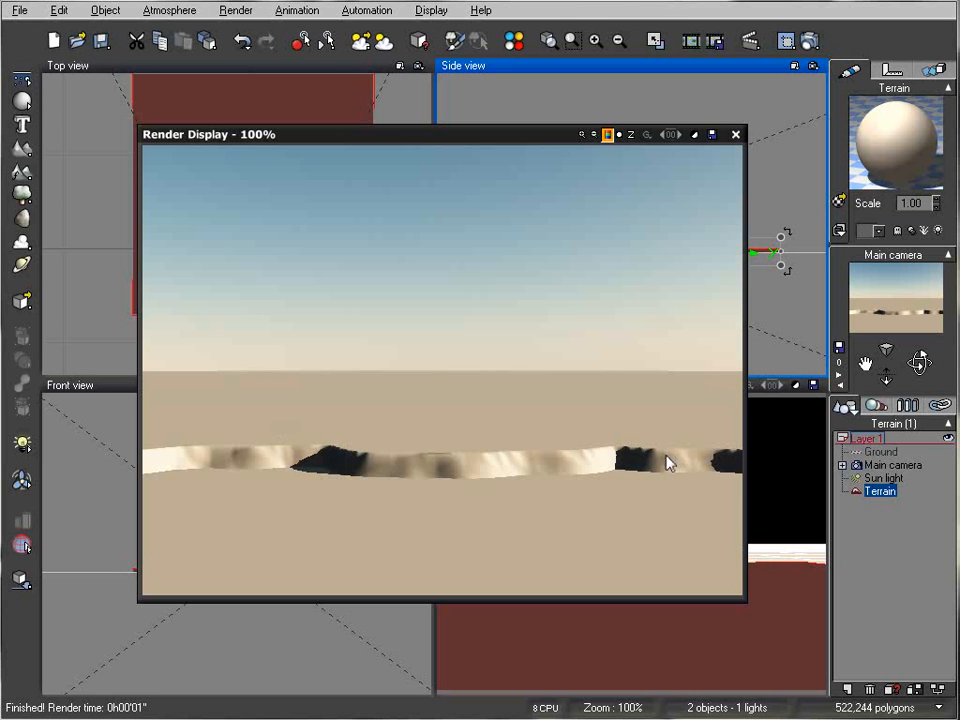
left_click(735, 134)
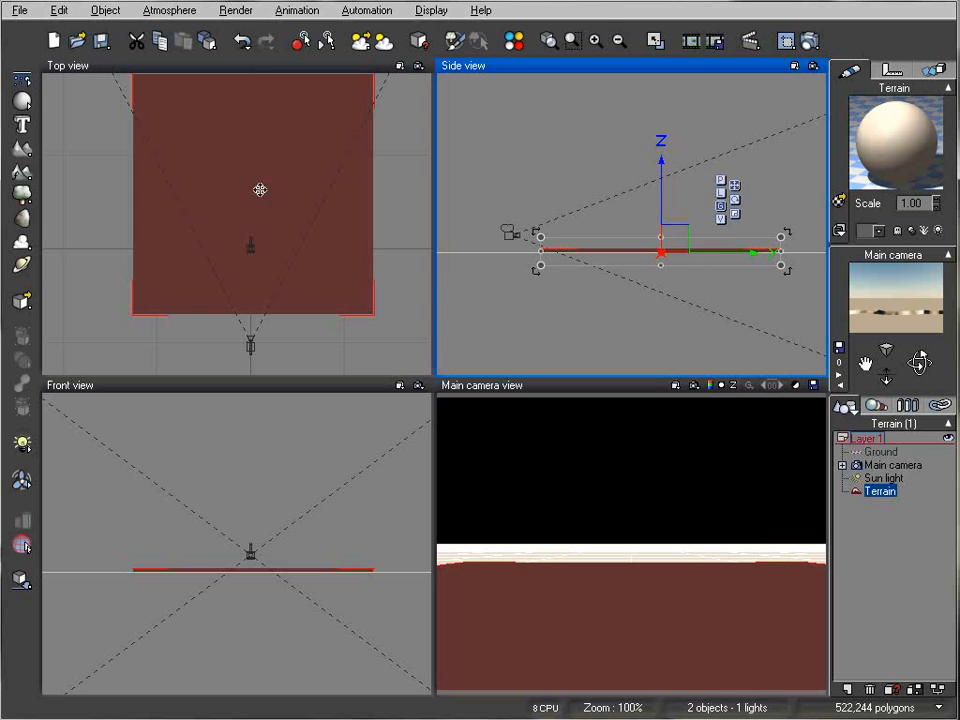
Set the render aspect ratio to Free (user defined), 800 pixels wide, with the height reduced below 480 pixels.
left_click(272, 206)
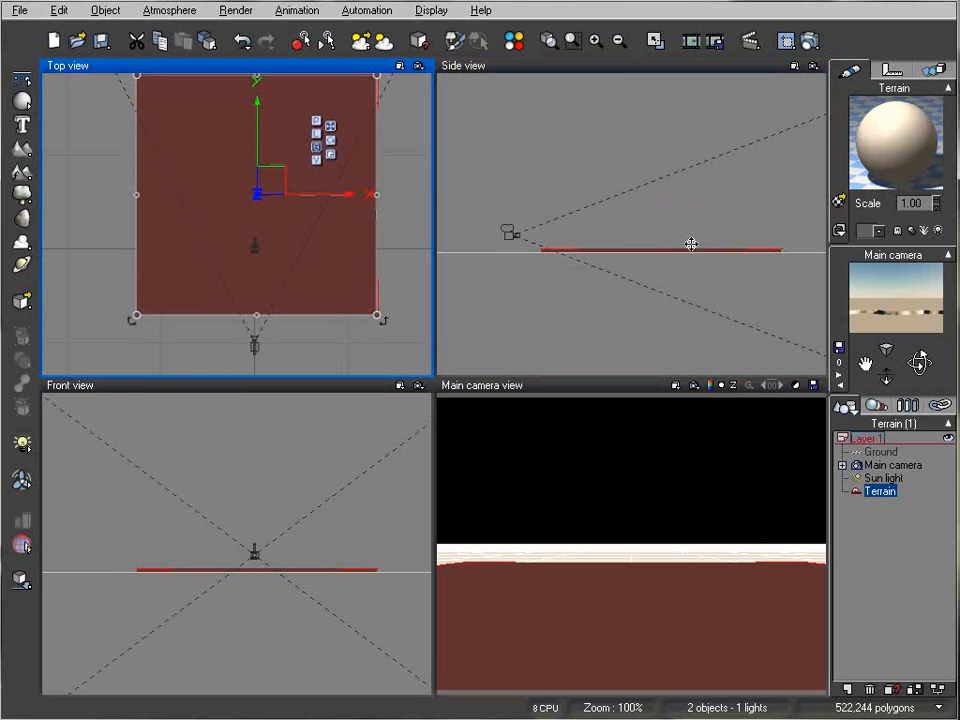
left_click(808, 41)
left_click(805, 27)
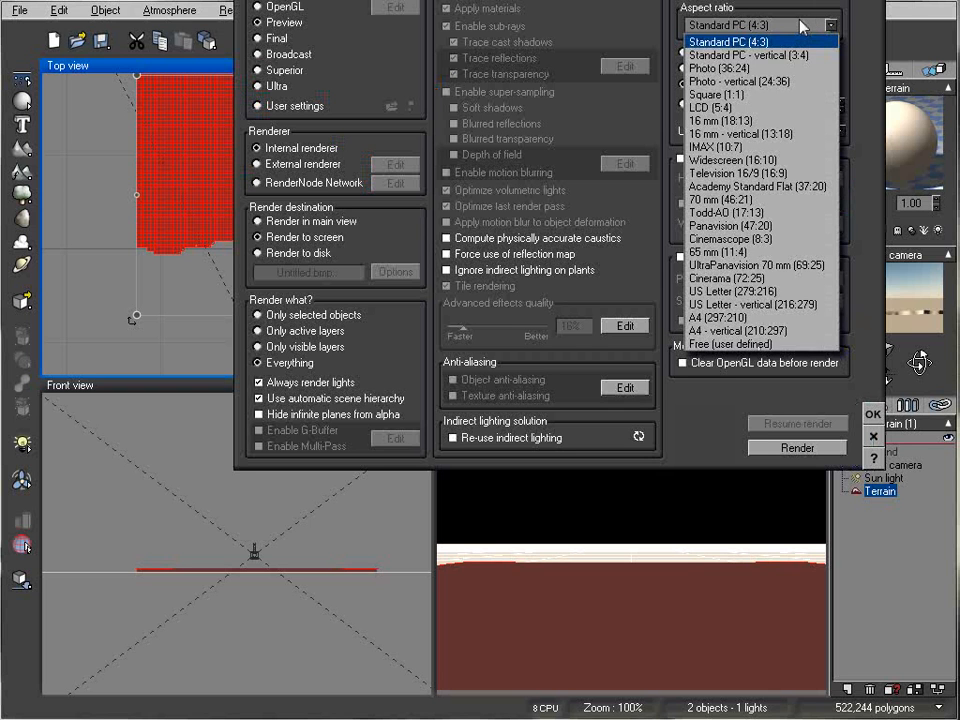
left_click(812, 344)
left_click_drag(782, 108, 782, 91)
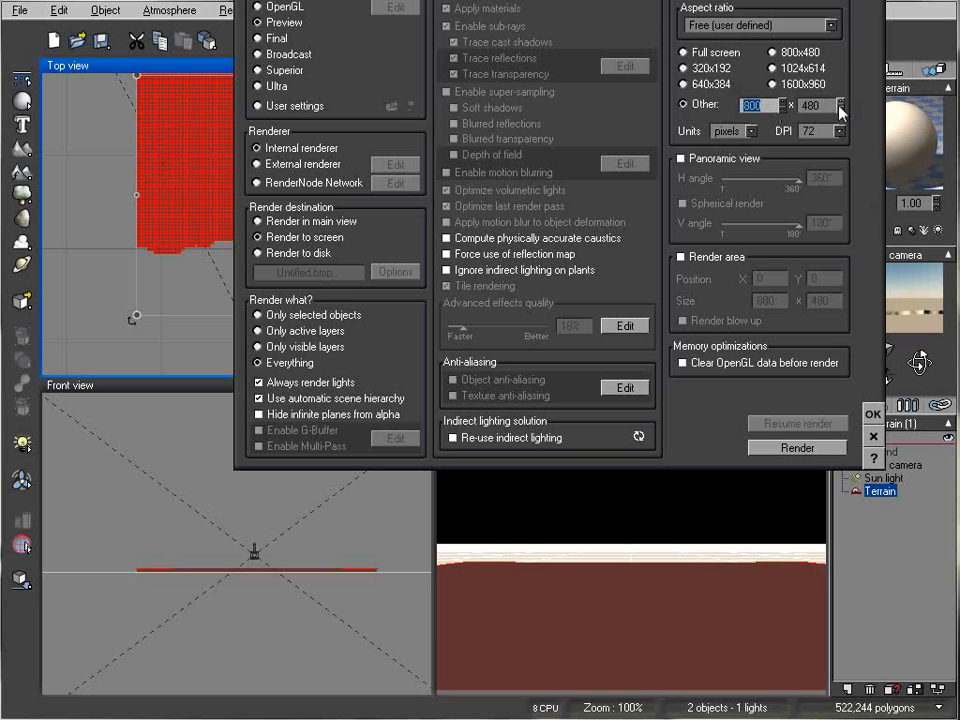
left_click_drag(840, 112, 840, 118)
left_click(873, 413)
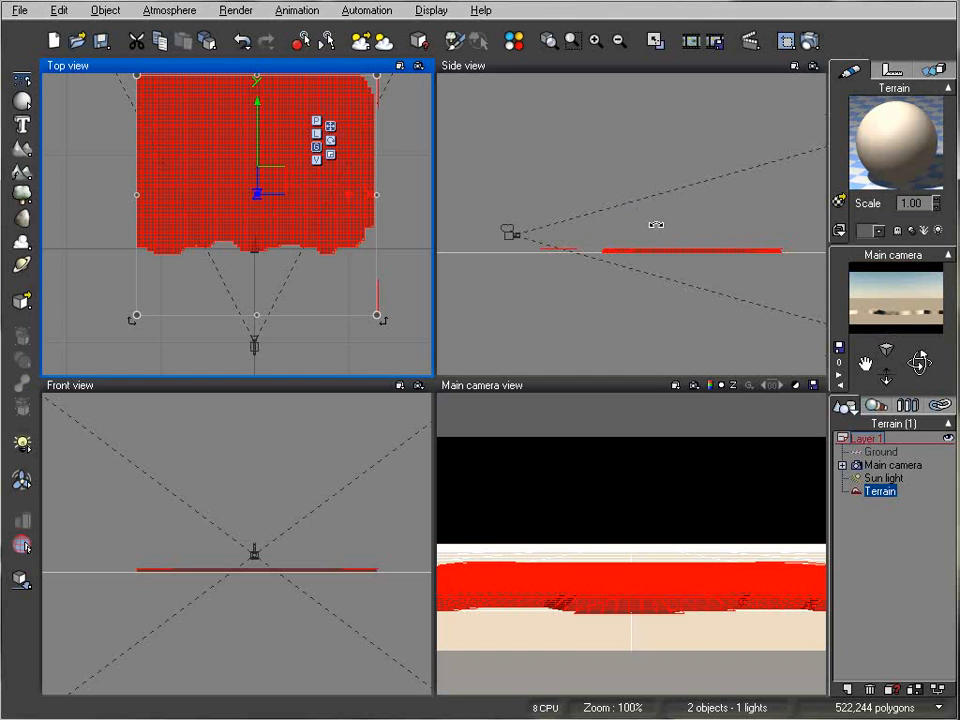
Try rolling the main camera slightly in the front view with its leveling option off, and undo the rotation.
left_click(704, 257)
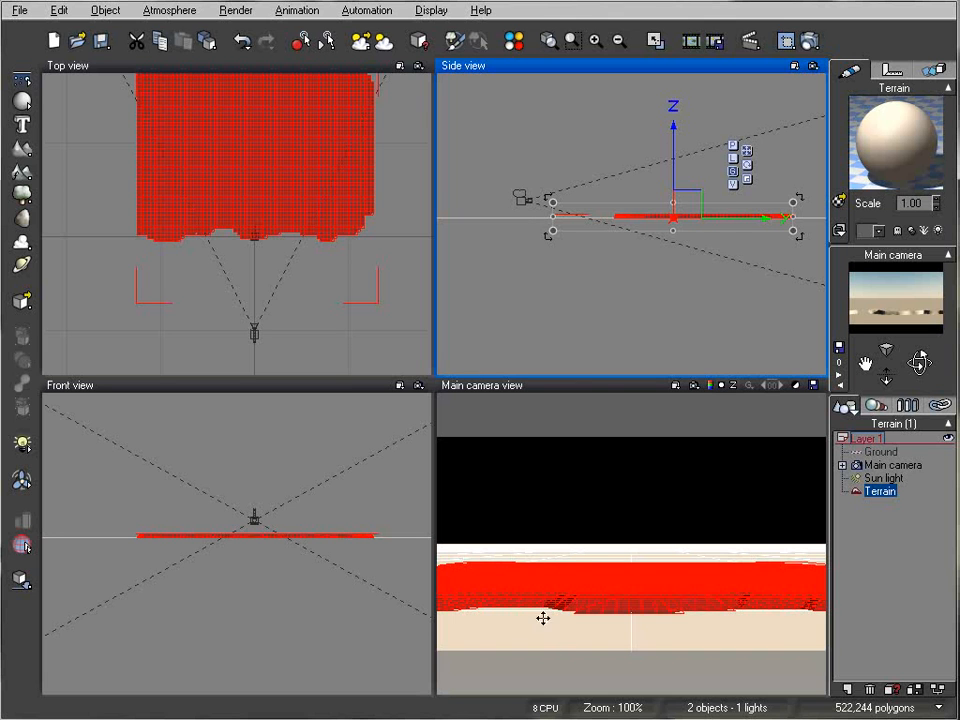
left_click_drag(623, 200, 632, 248)
left_click_drag(507, 220, 558, 276)
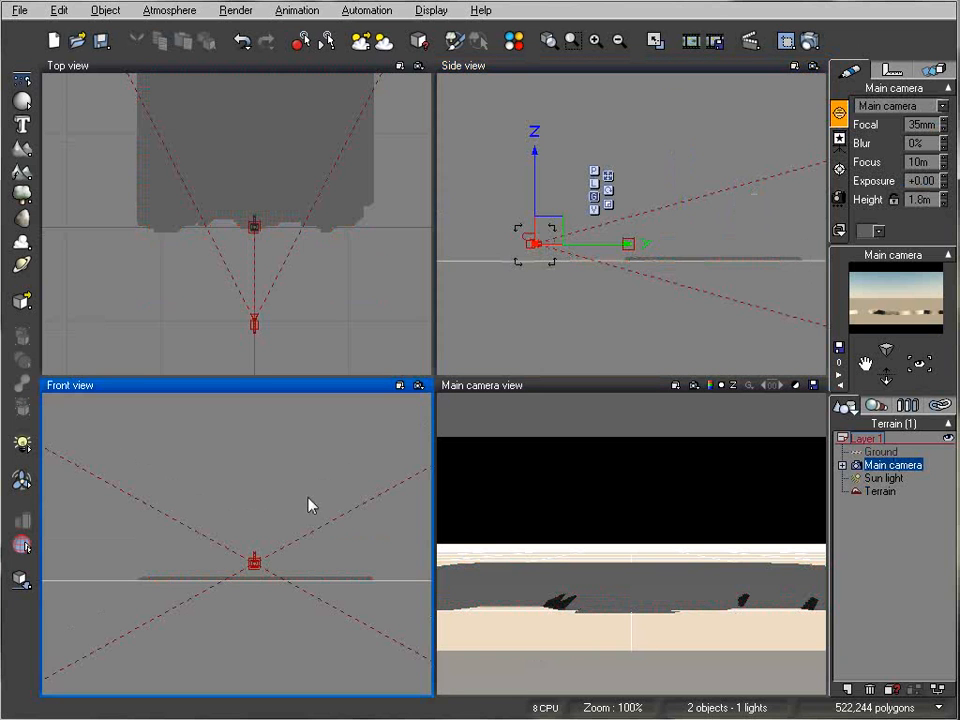
right_click_drag(308, 499, 305, 480)
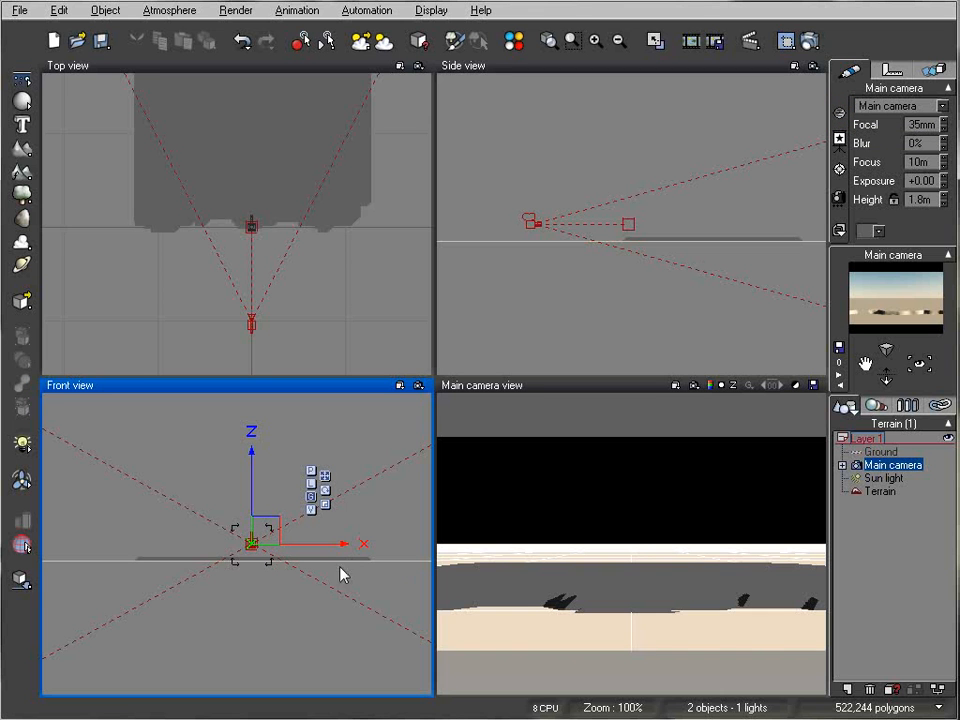
left_click_drag(275, 573, 277, 573)
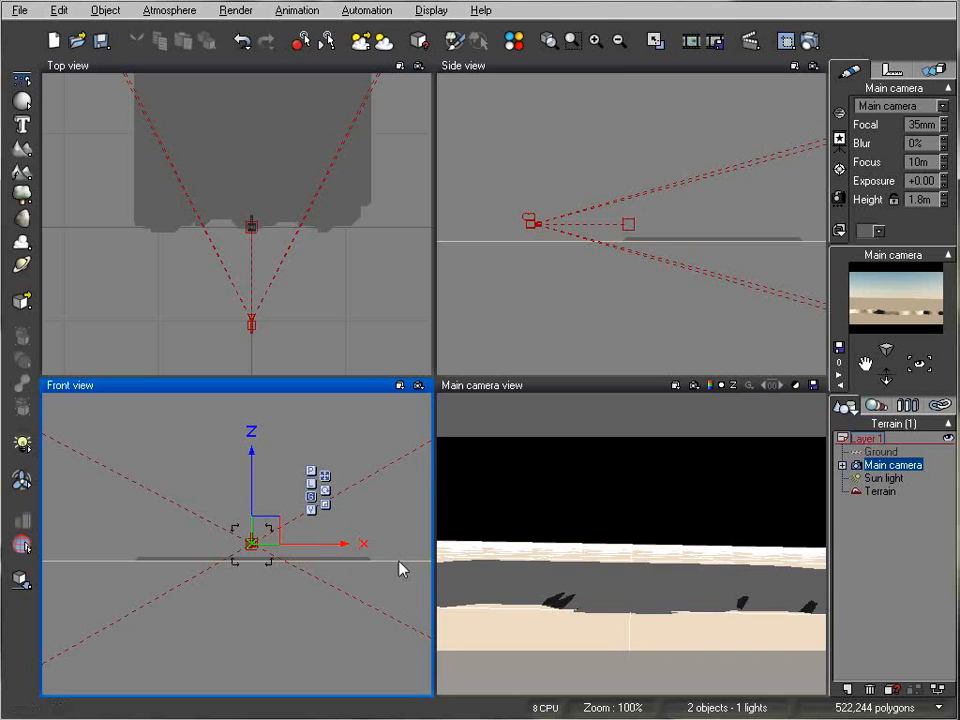
key("ctrl+z")
left_click(847, 115)
Add a procedural terrain, move it back along Y in the top view, and open it in the Terrain Editor.
right_click_drag(402, 170, 407, 211)
left_click(315, 163)
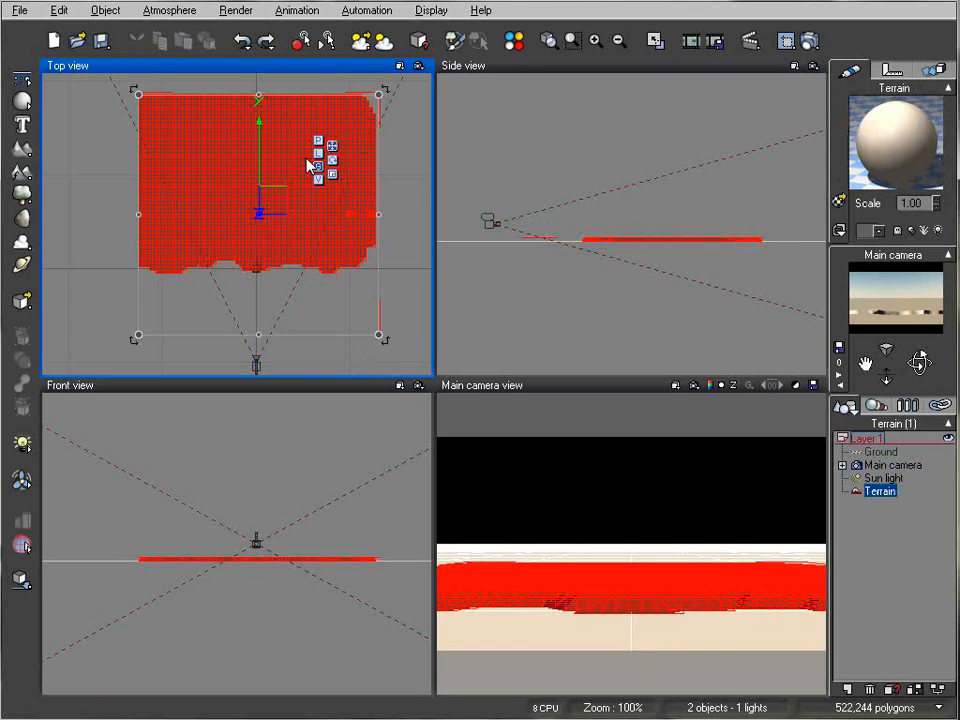
right_click_drag(393, 157, 395, 177)
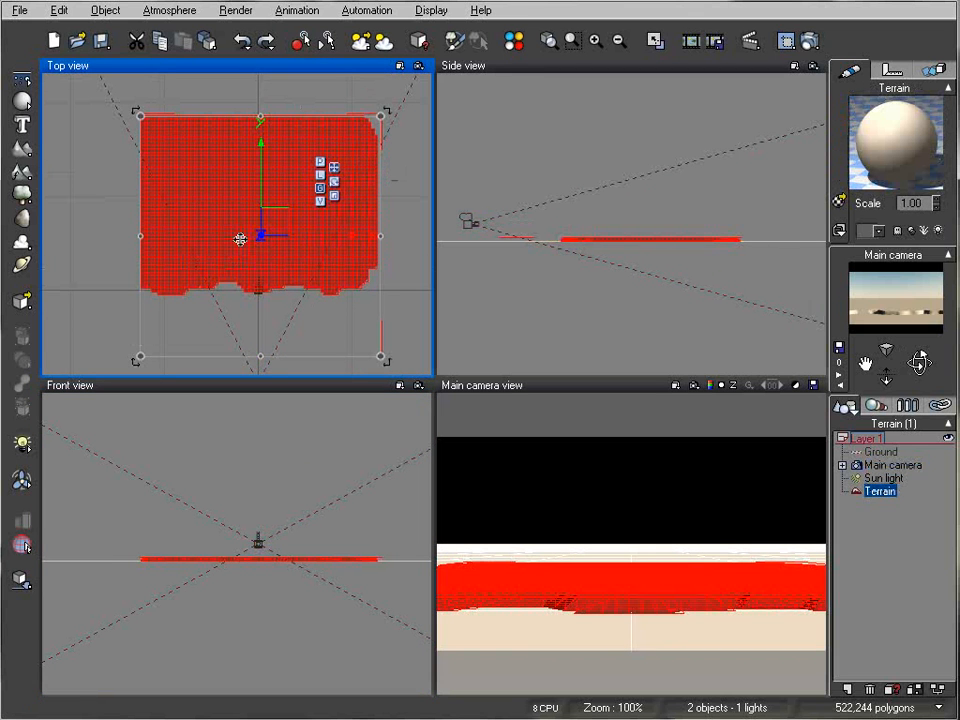
left_click(21, 171)
left_click_drag(255, 188, 256, 140)
right_click(259, 171)
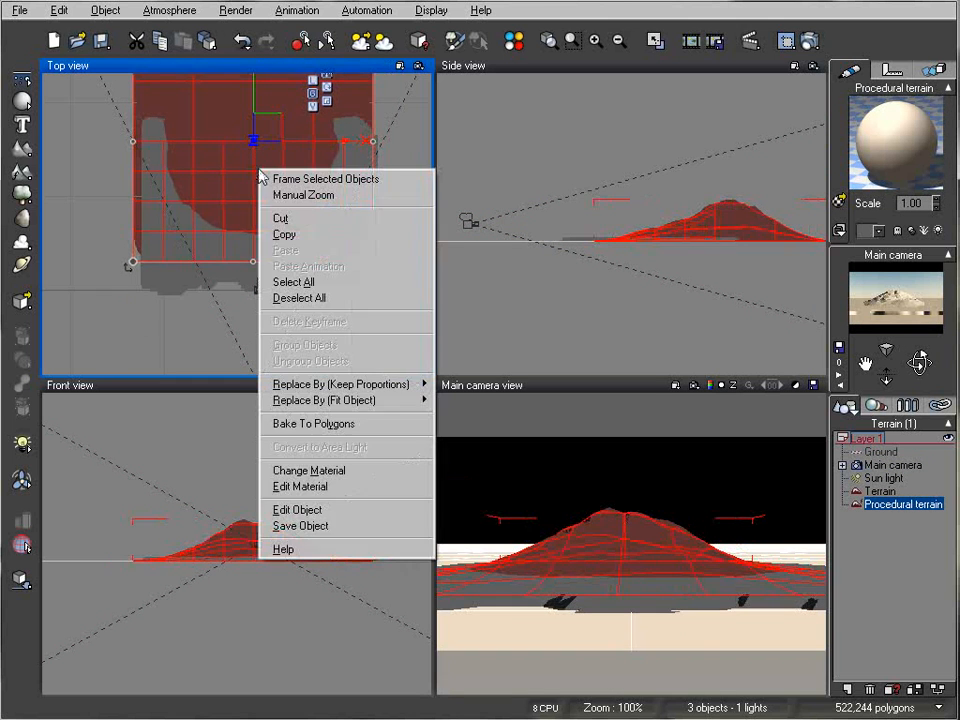
left_click(332, 511)
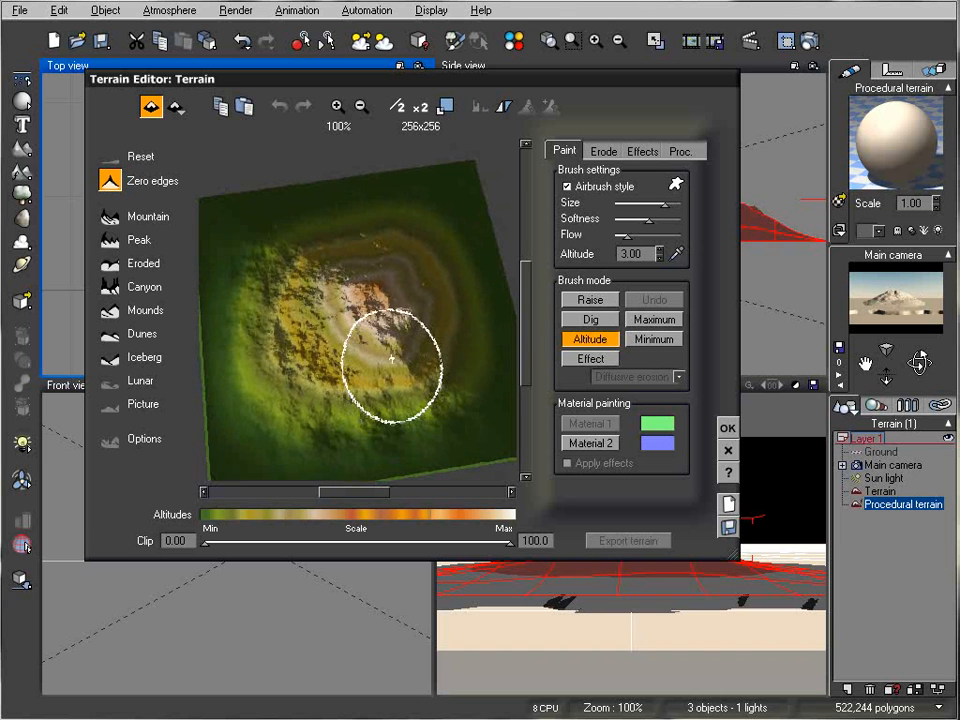
Try the Cracks effect on the procedural terrain at 256x256 resolution, inspect it up close, and revert it.
scroll(398, 364, "up", 1)
mouse_move(400, 360)
right_mouse_down("ctrl")
mouse_move(388, 257)
mouse_move(420, 403)
mouse_move(403, 319)
mouse_move(414, 317)
mouse_move(369, 354)
right_mouse_up("ctrl")
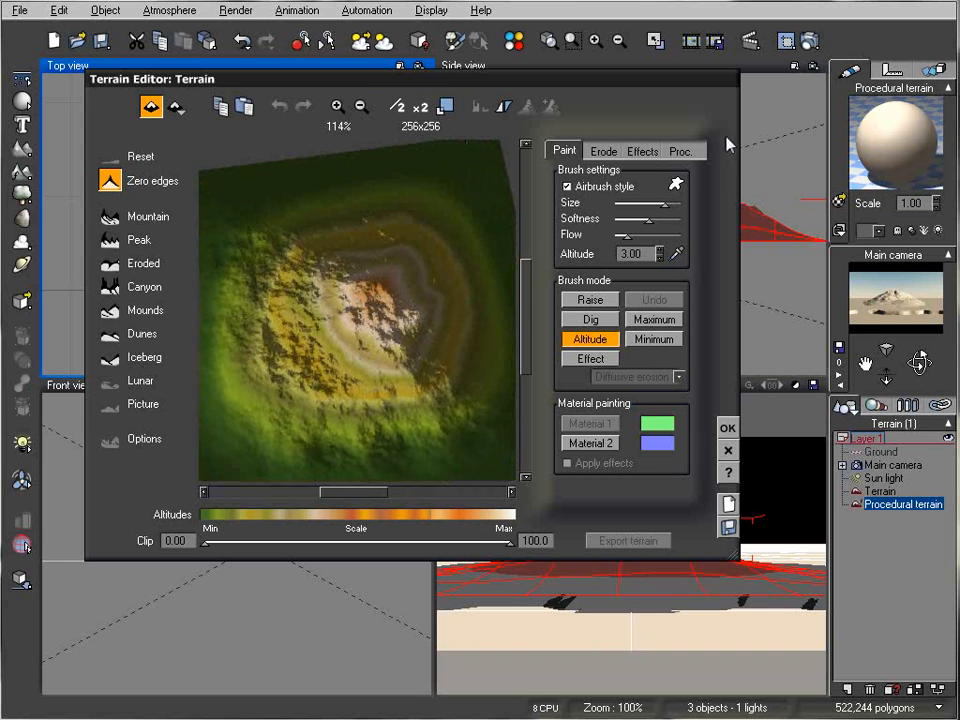
left_click(604, 154)
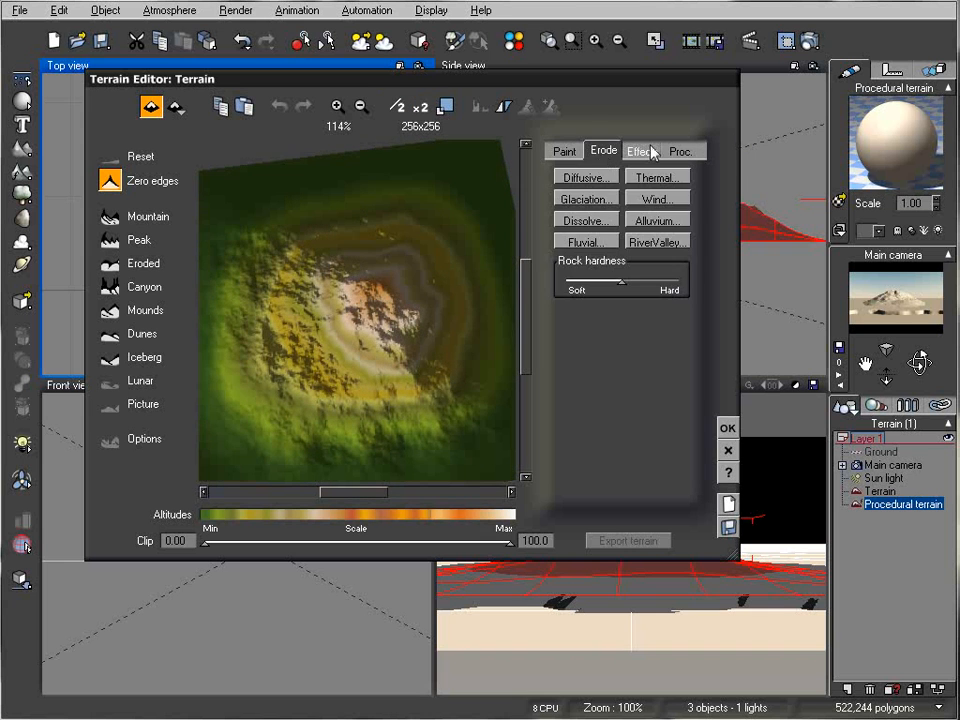
left_click(643, 151)
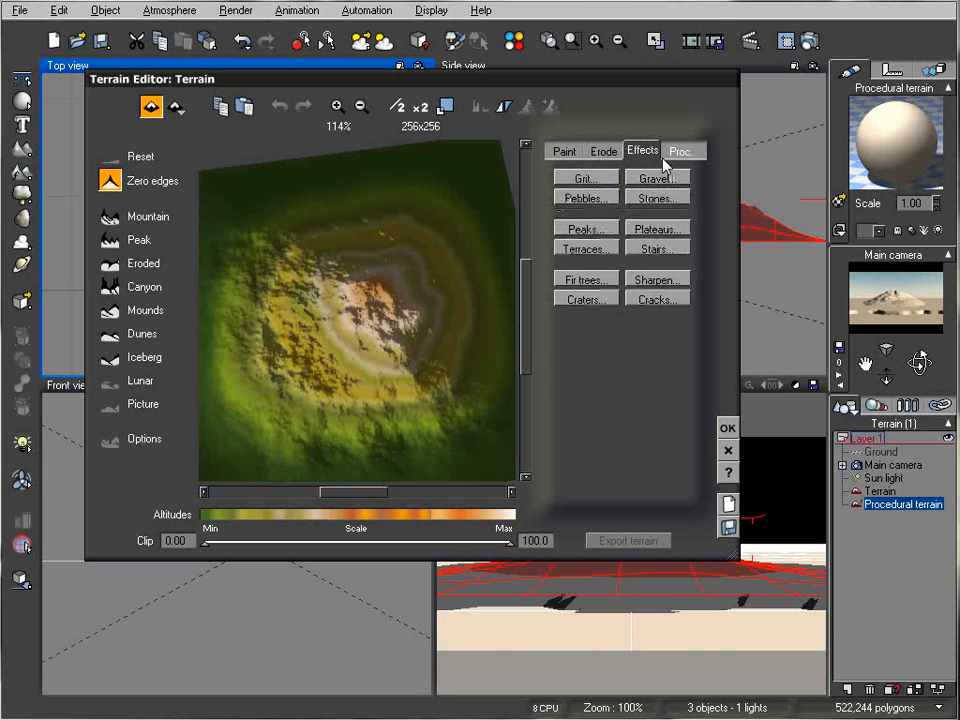
left_click(653, 301)
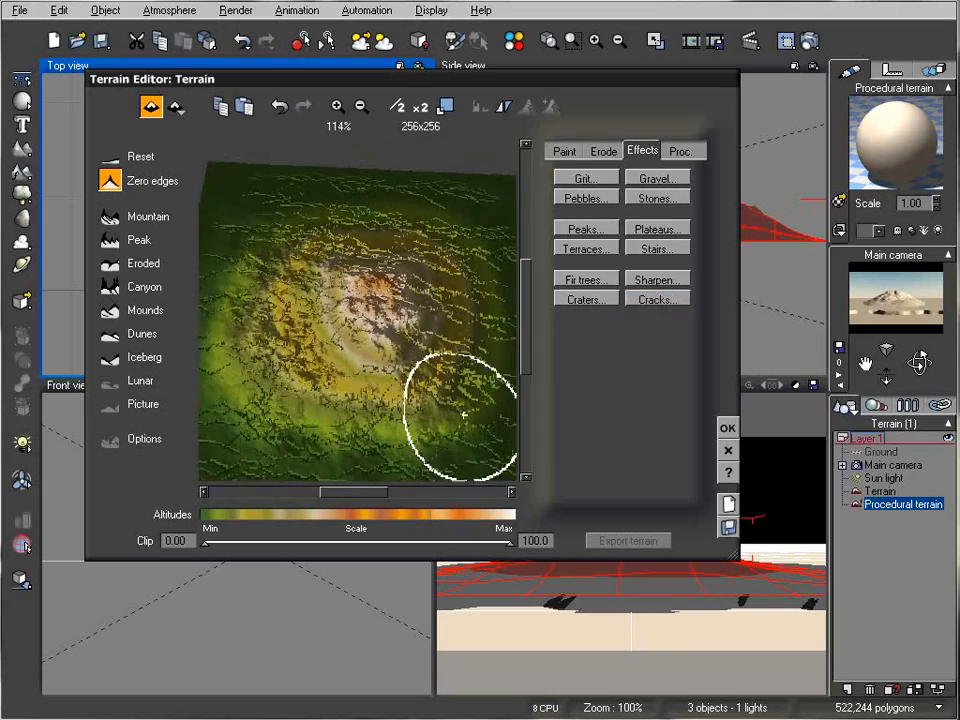
scroll(458, 411, "up", 3)
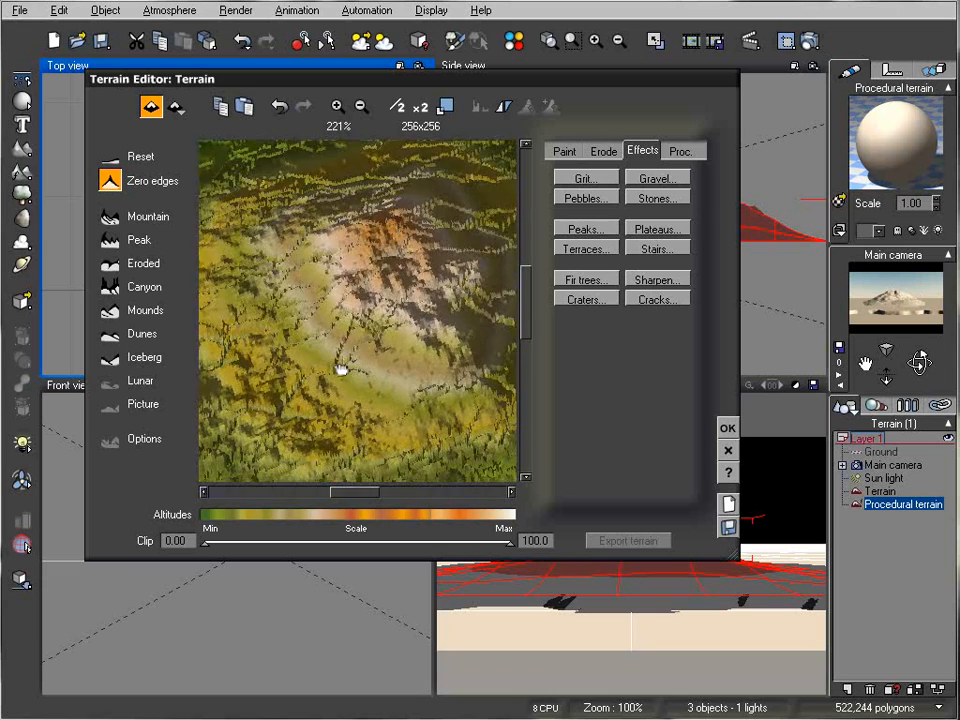
left_click(112, 160)
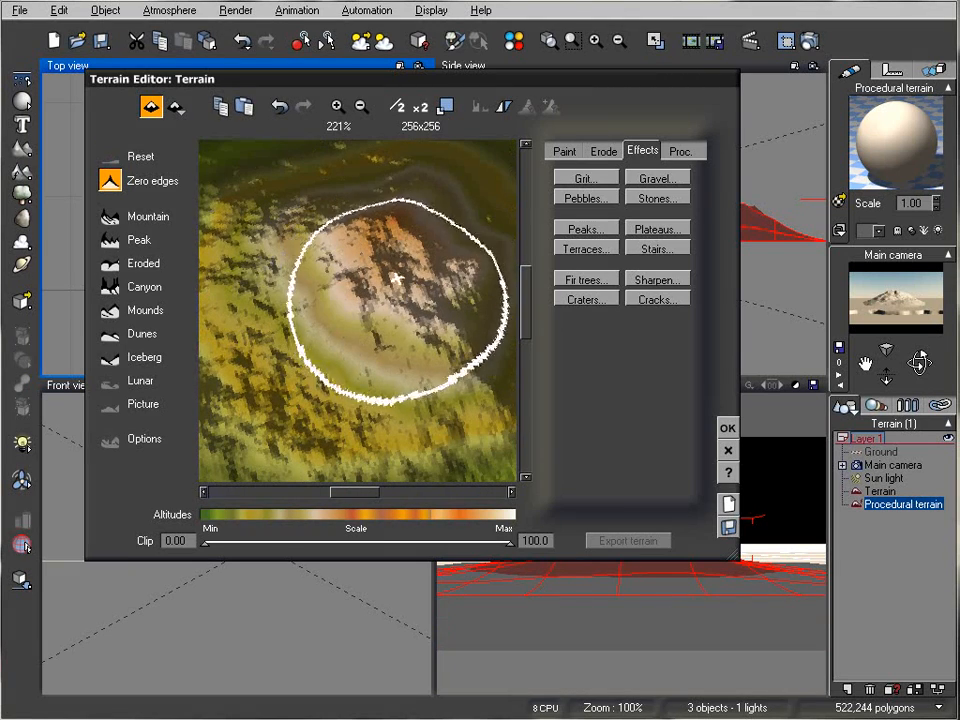
Raise the procedural terrain's resolution to 1024x1024 and apply the Cracks effect repeatedly, inspecting the detail.
left_click(421, 106)
left_click(421, 106)
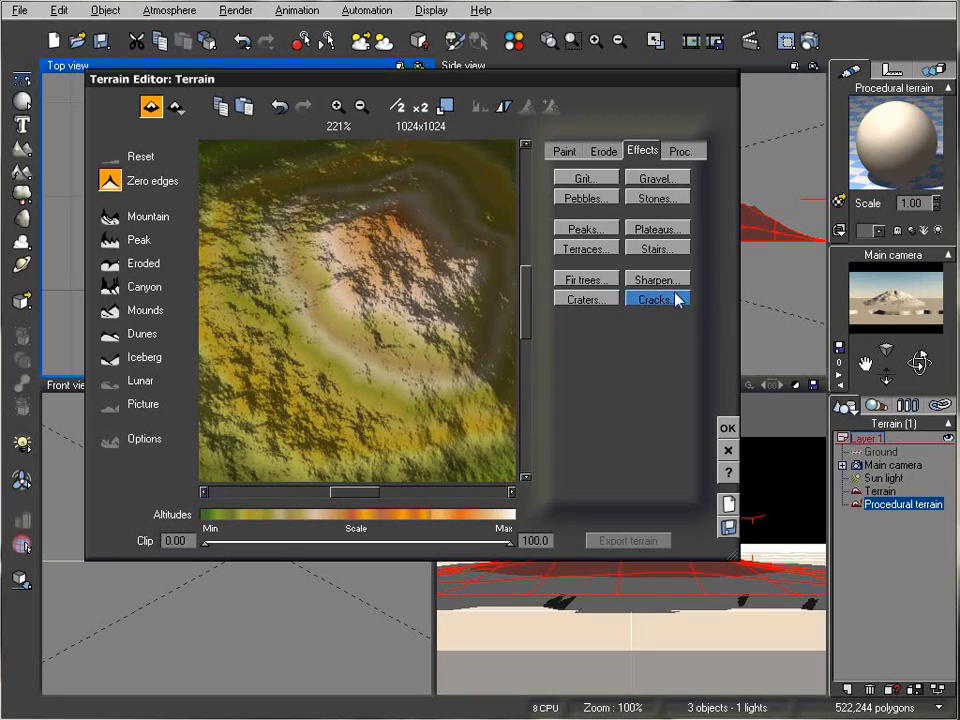
left_click(675, 300)
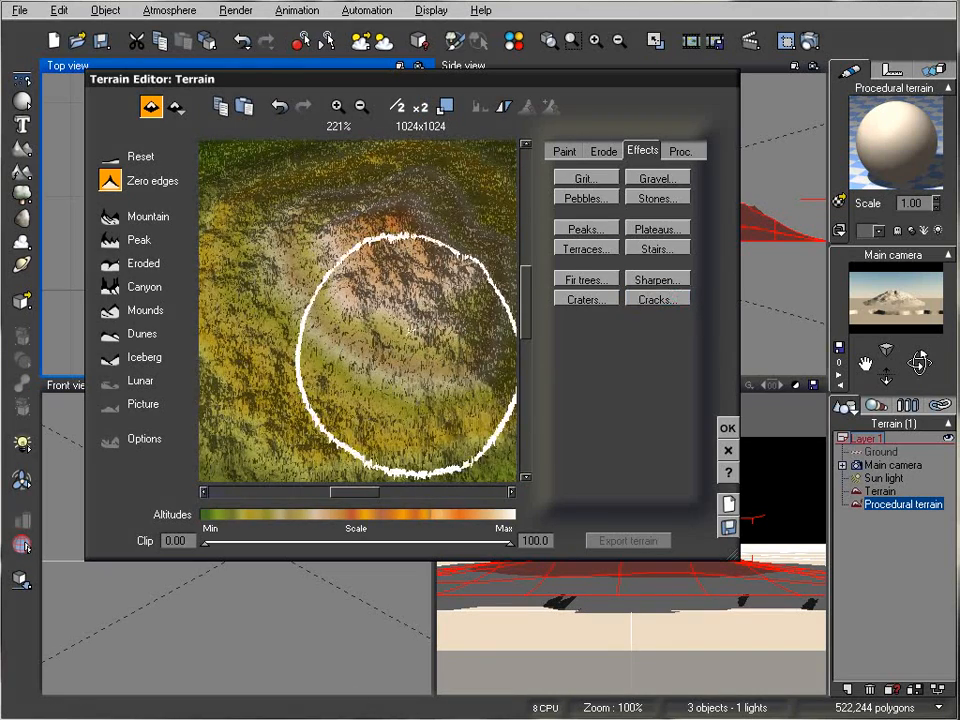
scroll(330, 300, "up", 5)
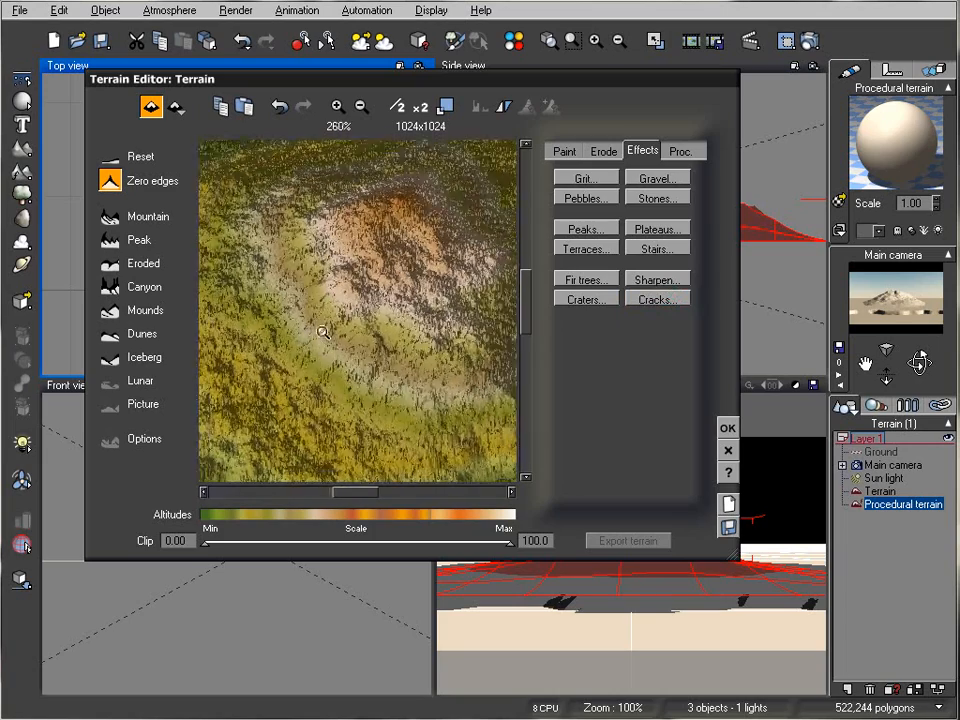
scroll(325, 254, "up", 1)
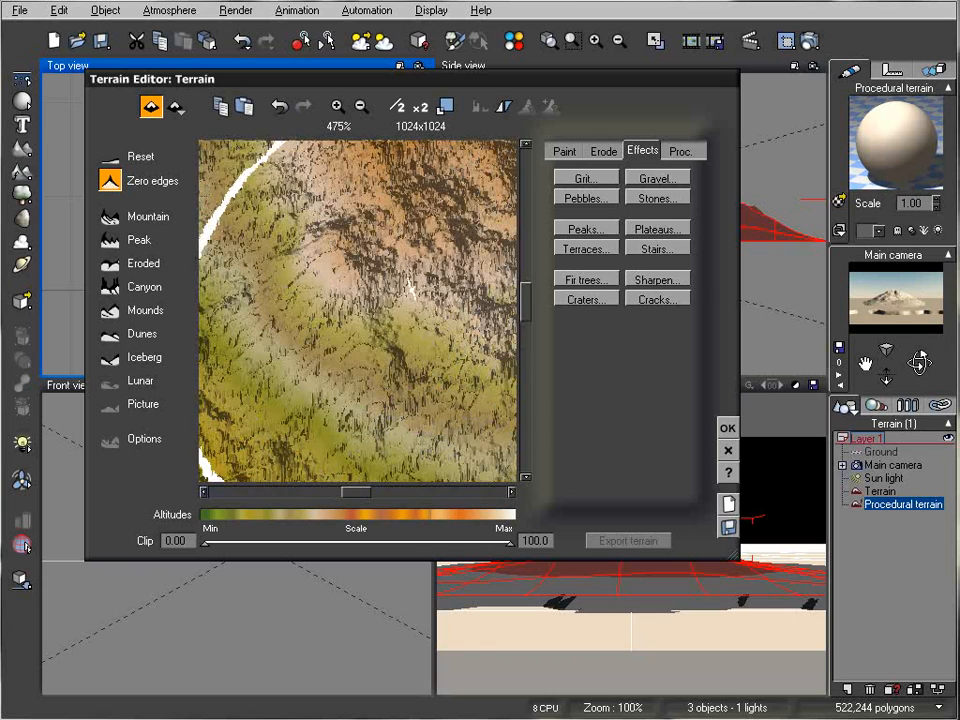
left_click(675, 301)
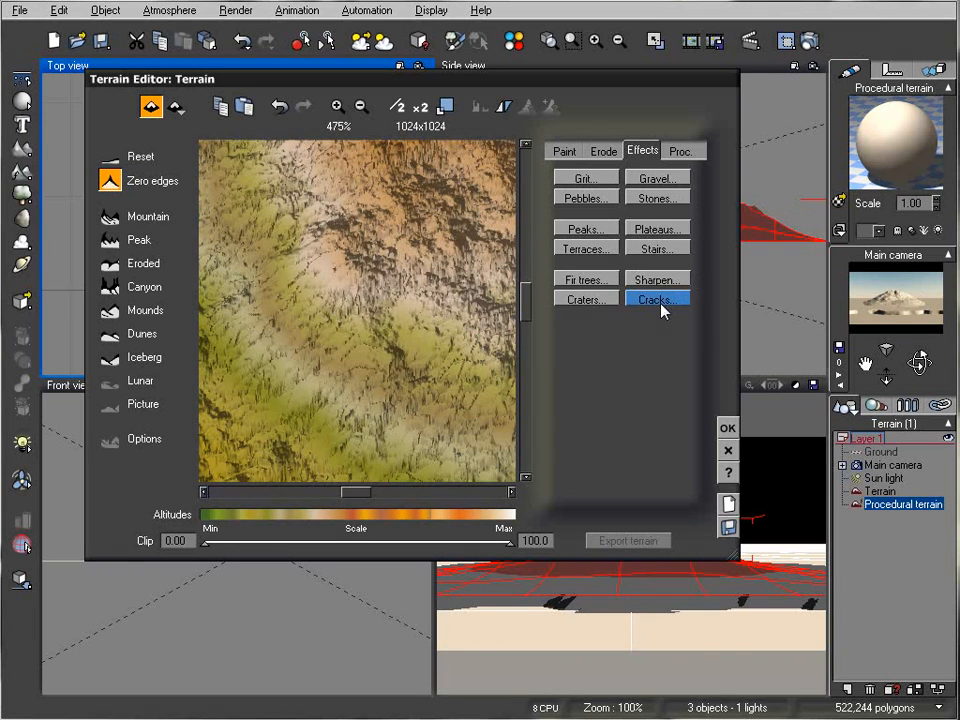
scroll(349, 301, "down", 10)
scroll(418, 345, "down", 3)
scroll(418, 345, "up", 3)
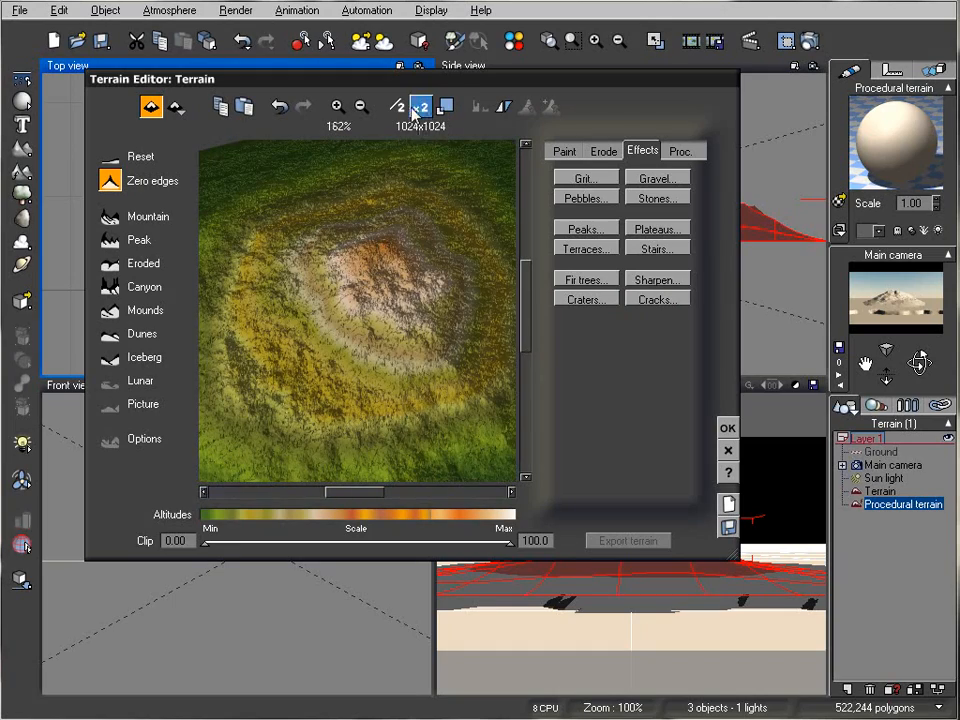
Try the Craters effect, discard the Terrain Editor changes, and delete the procedural terrain from the scene.
left_click(563, 151)
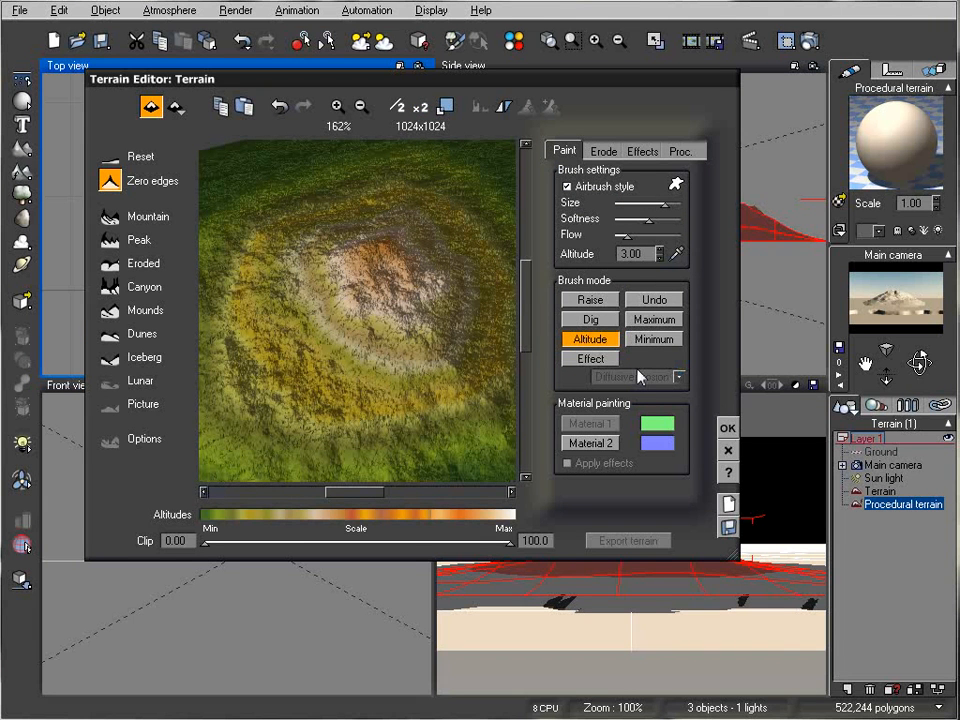
left_click(642, 151)
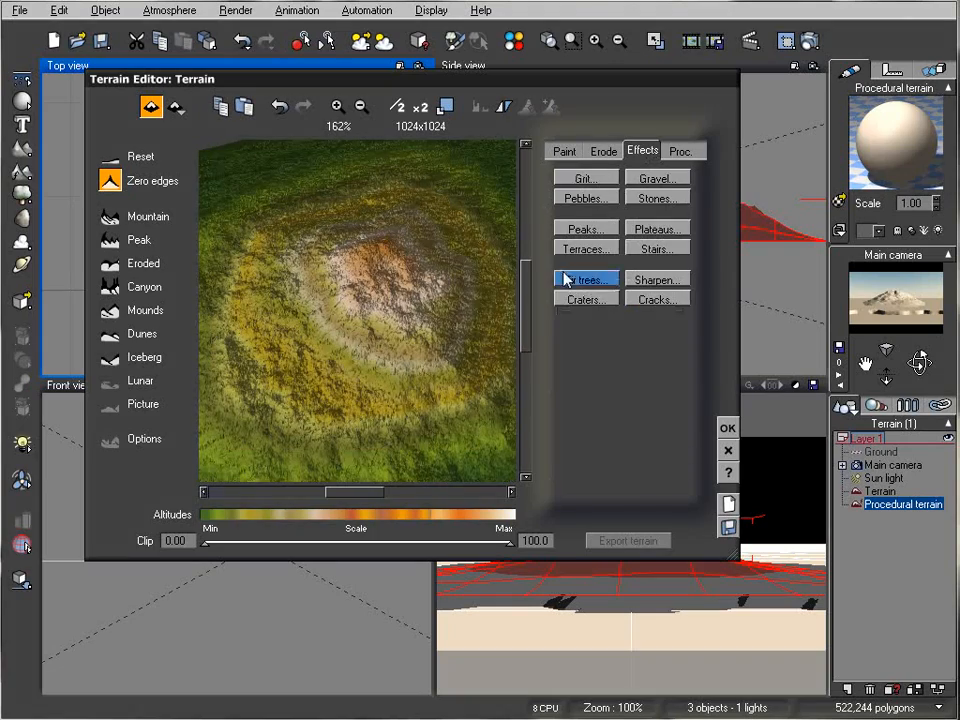
left_click(587, 300)
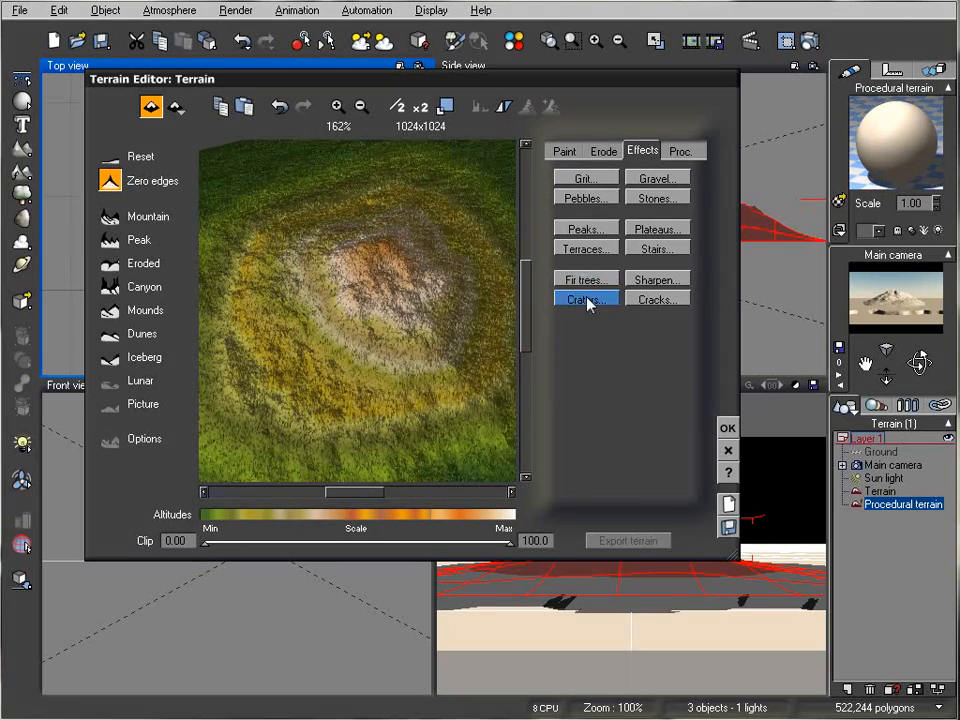
mouse_move(321, 338)
right_mouse_down()
mouse_move(373, 291)
mouse_move(354, 313)
mouse_move(388, 294)
mouse_move(372, 361)
mouse_move(336, 381)
mouse_move(328, 347)
right_mouse_up()
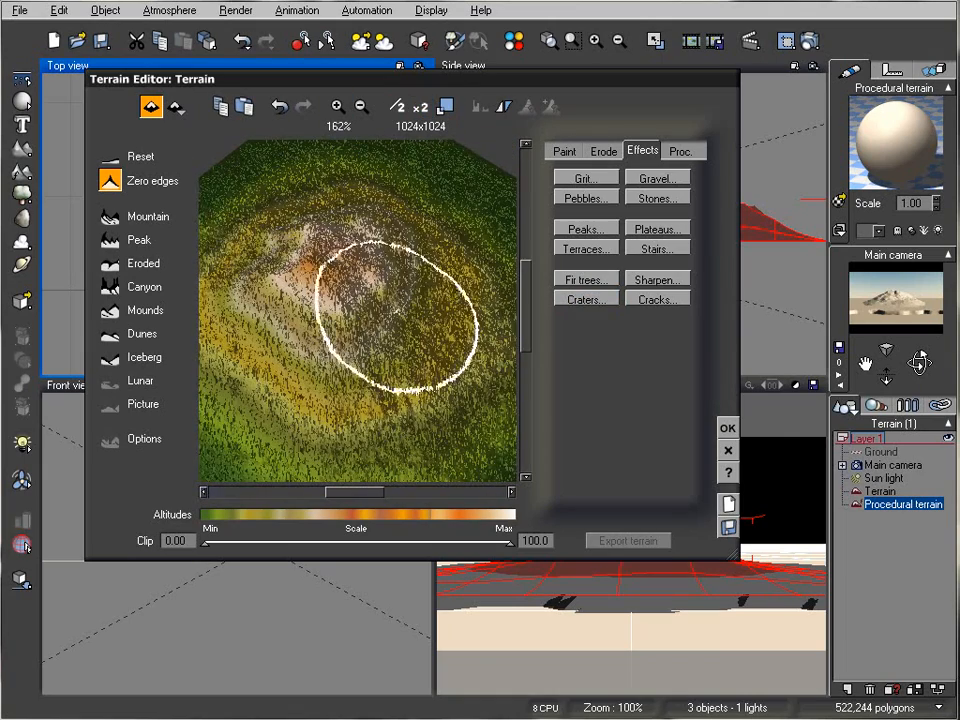
left_click(727, 450)
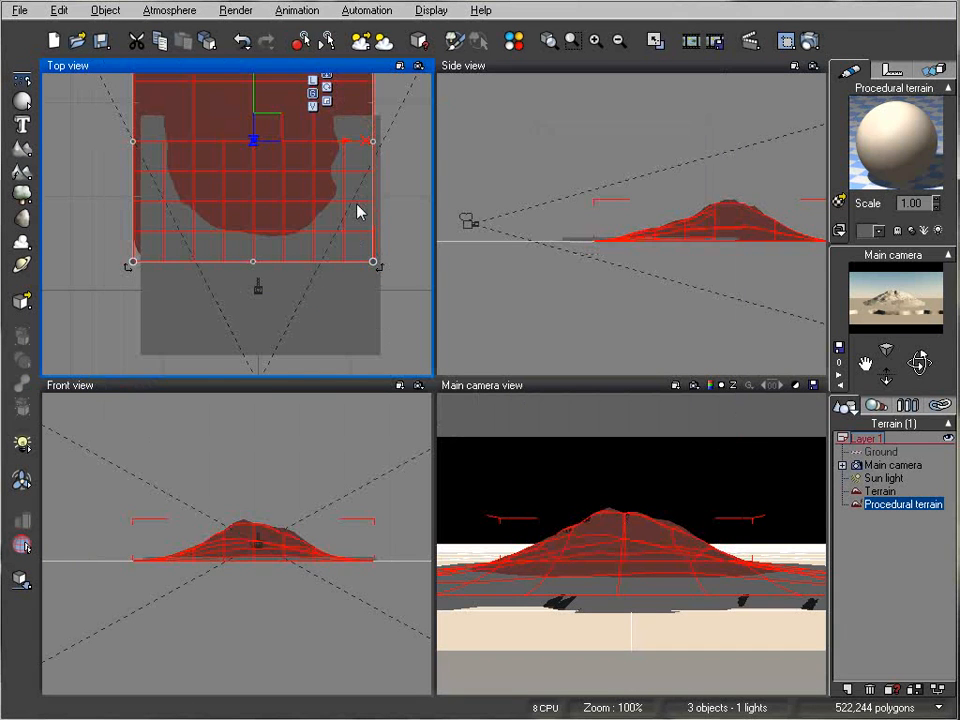
key("Delete")
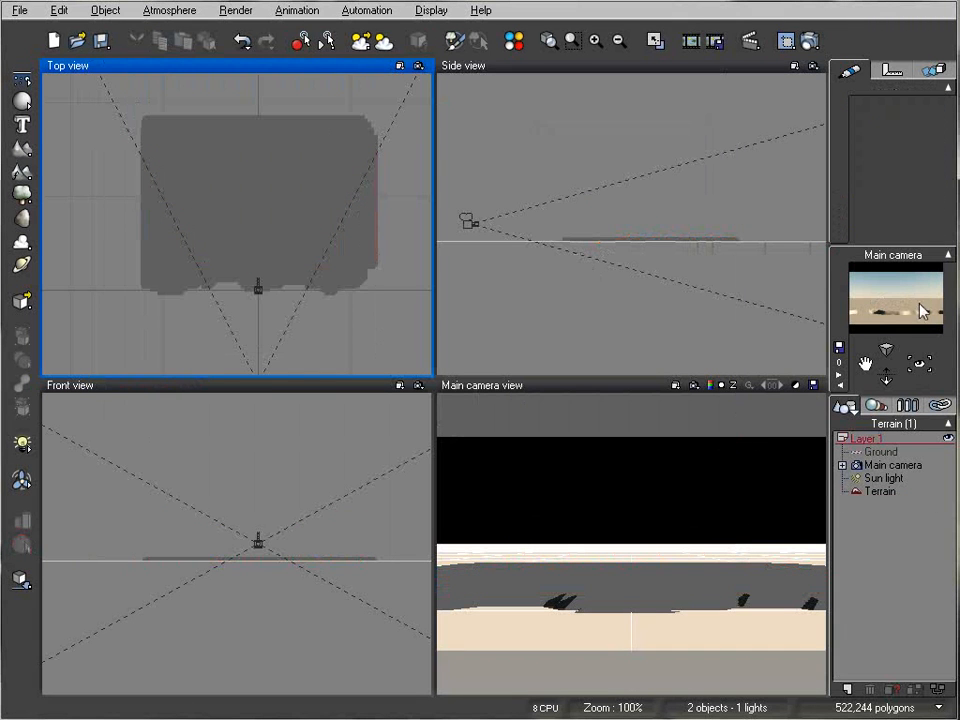
Widen the flat terrain along X on both sides in the top view.
right_click_drag(333, 147, 299, 199)
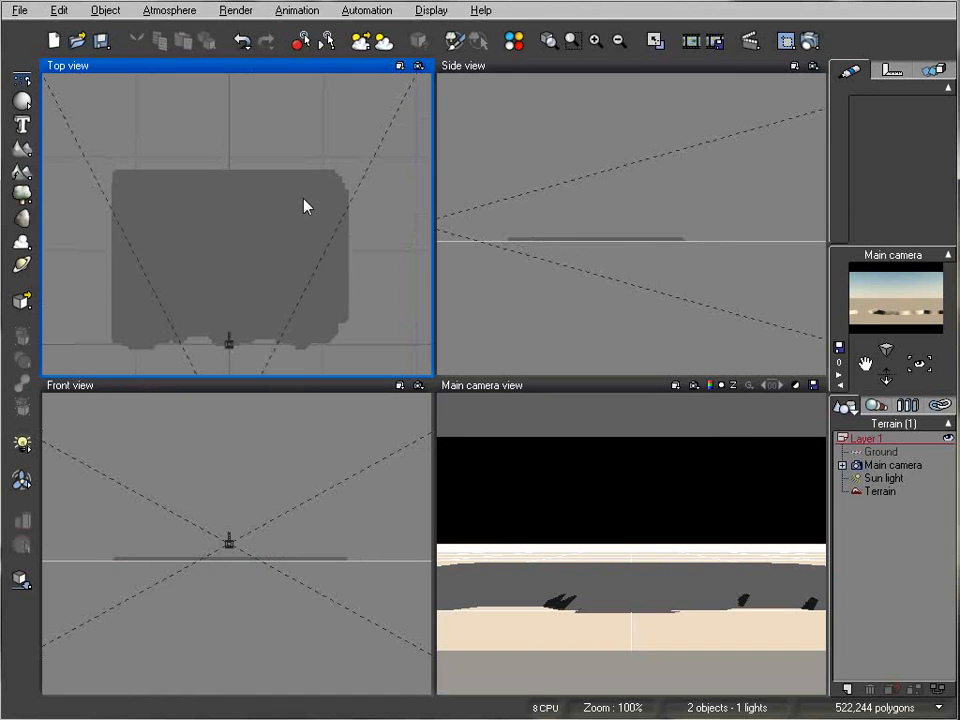
left_click(190, 228)
left_click_drag(111, 219, 87, 218)
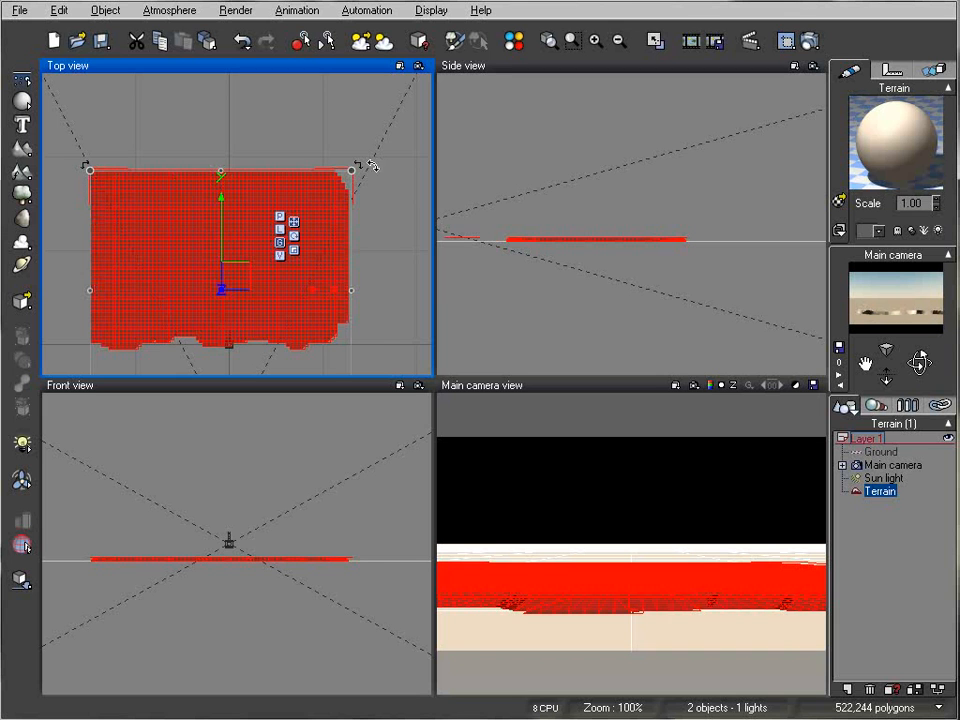
mouse_move(354, 288)
left_mouse_down()
mouse_move(372, 286)
mouse_move(364, 289)
left_mouse_up()
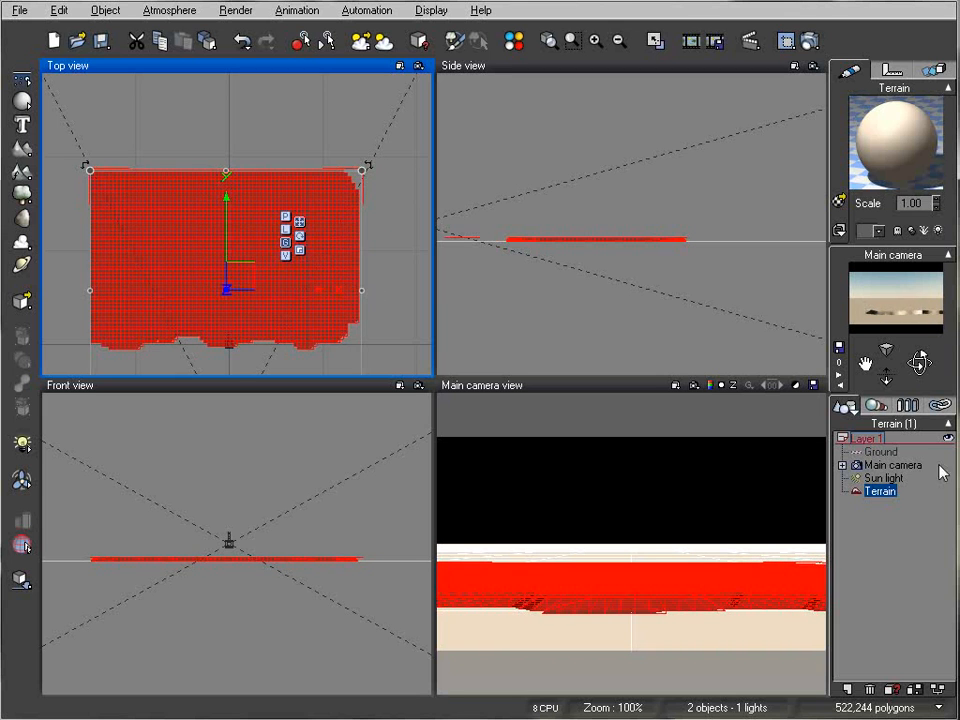
Shift the main camera sideways in the top view and turn it to look diagonally across the flat terrain's irregular edge.
left_click(901, 466)
right_click_drag(256, 272, 374, 270)
left_click_drag(401, 225, 326, 225)
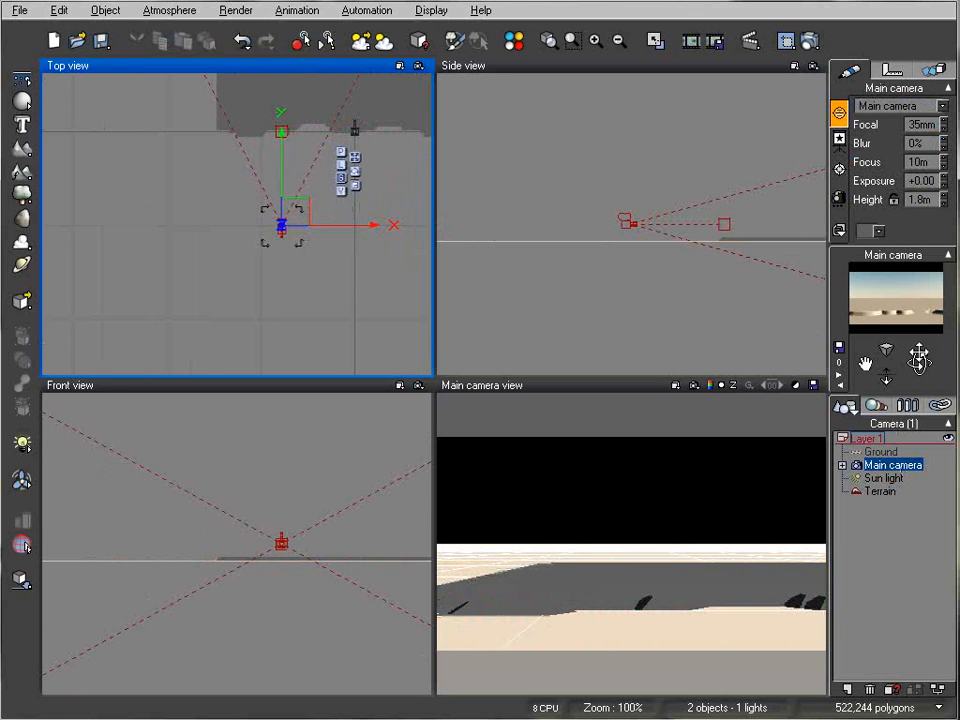
right_click_drag(640, 540, 548, 551)
mouse_move(750, 645)
right_mouse_down()
mouse_move(750, 653)
mouse_move(745, 643)
right_mouse_up()
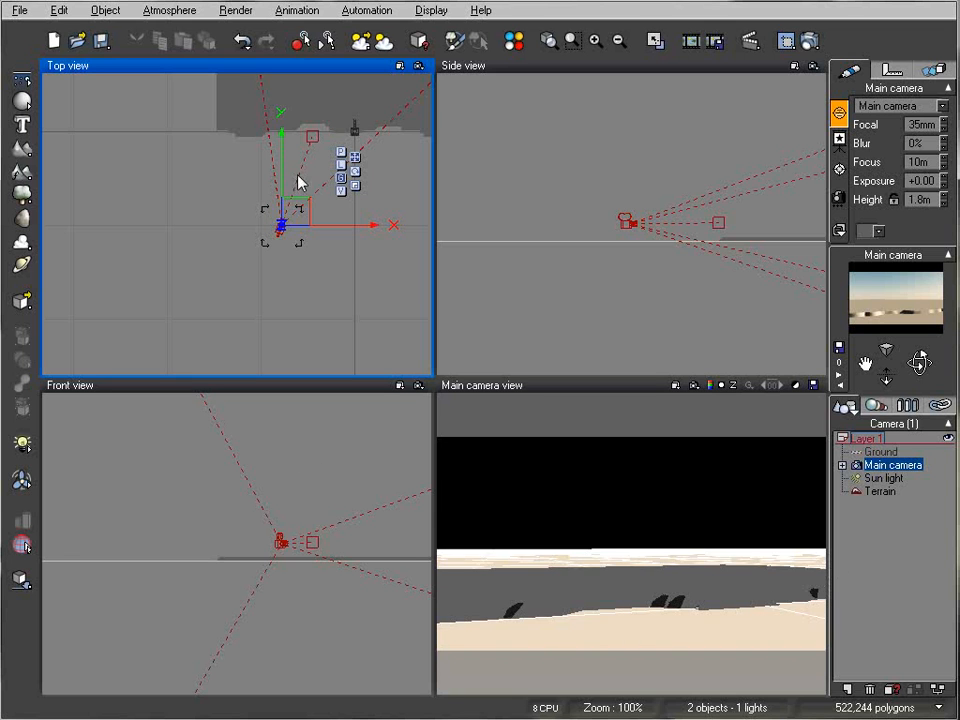
left_click_drag(291, 214, 282, 255)
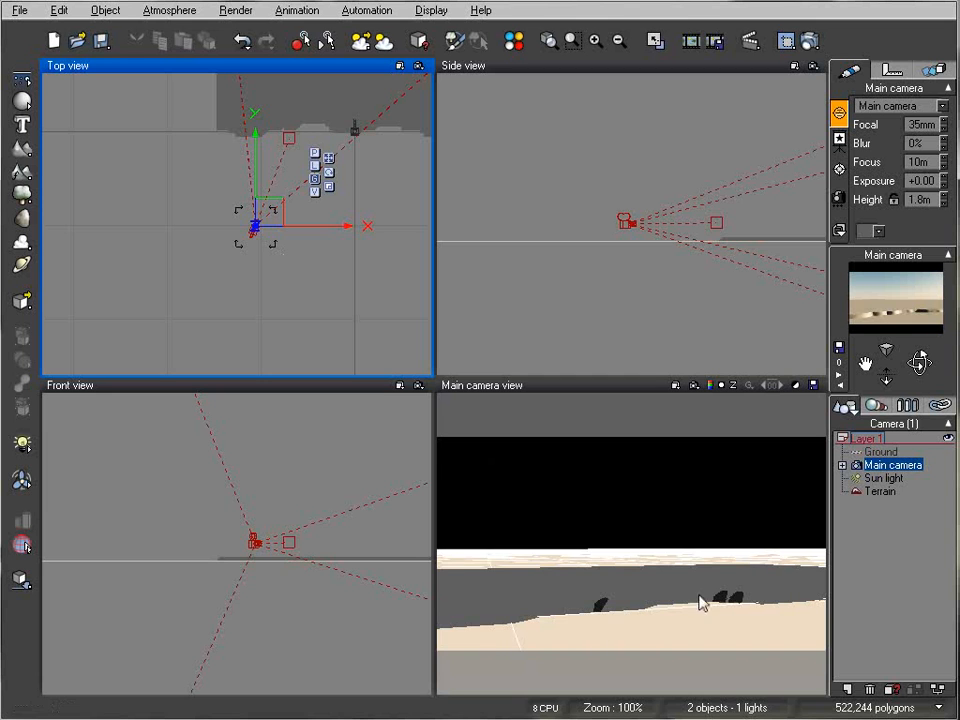
left_click_drag(920, 363, 919, 360)
Add a standard mountain terrain and move it behind the flat terrain in the top view.
right_click_drag(353, 130, 278, 314)
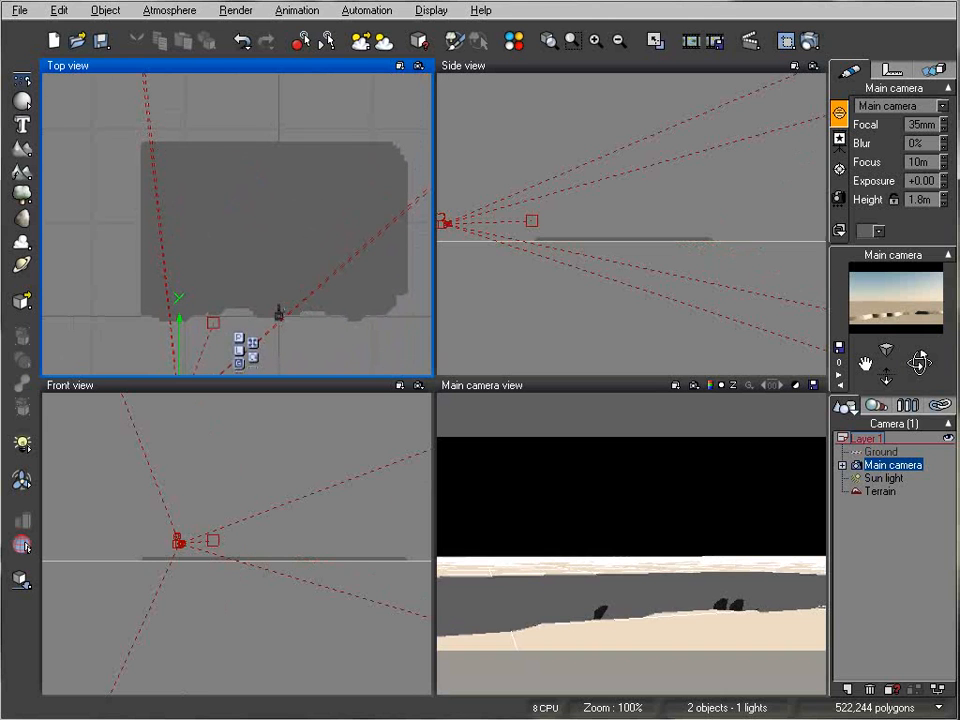
left_click(21, 148)
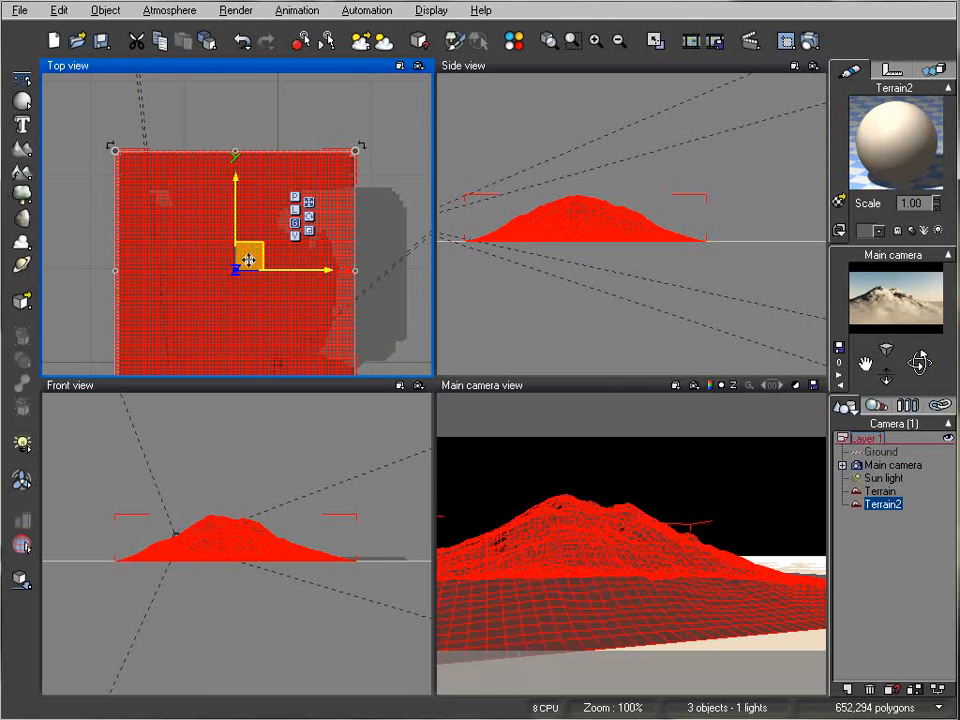
left_click_drag(249, 252, 243, 120)
Stretch the mountain terrain along X in both directions and re-center it behind the flat terrain.
right_click_drag(341, 154, 324, 216)
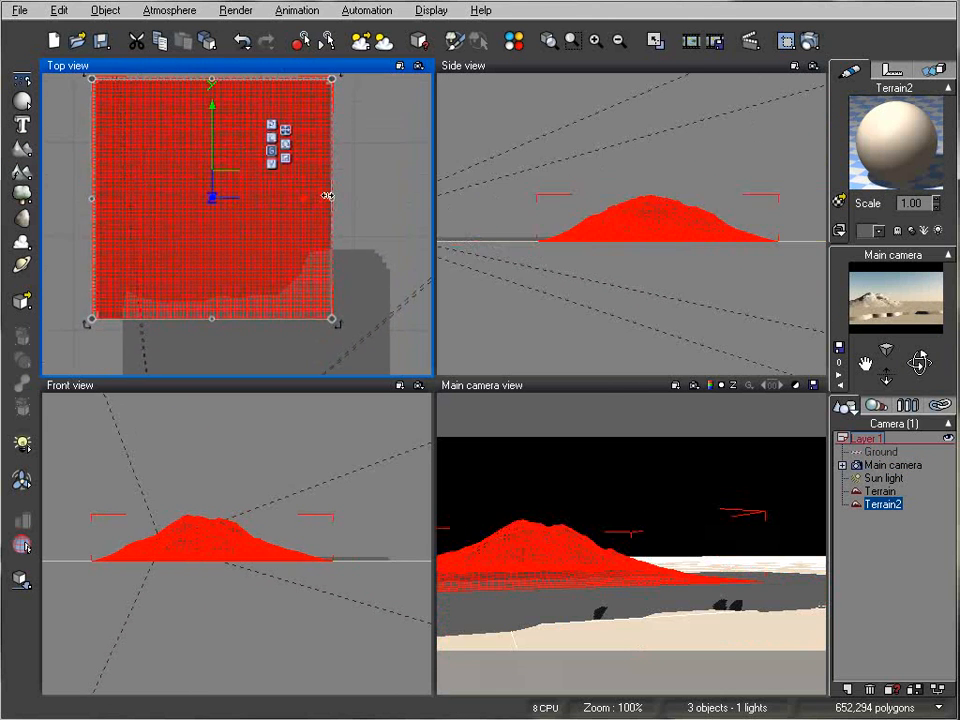
left_click_drag(327, 196, 514, 193)
left_click_drag(90, 194, 48, 201)
left_click_drag(302, 185, 224, 185)
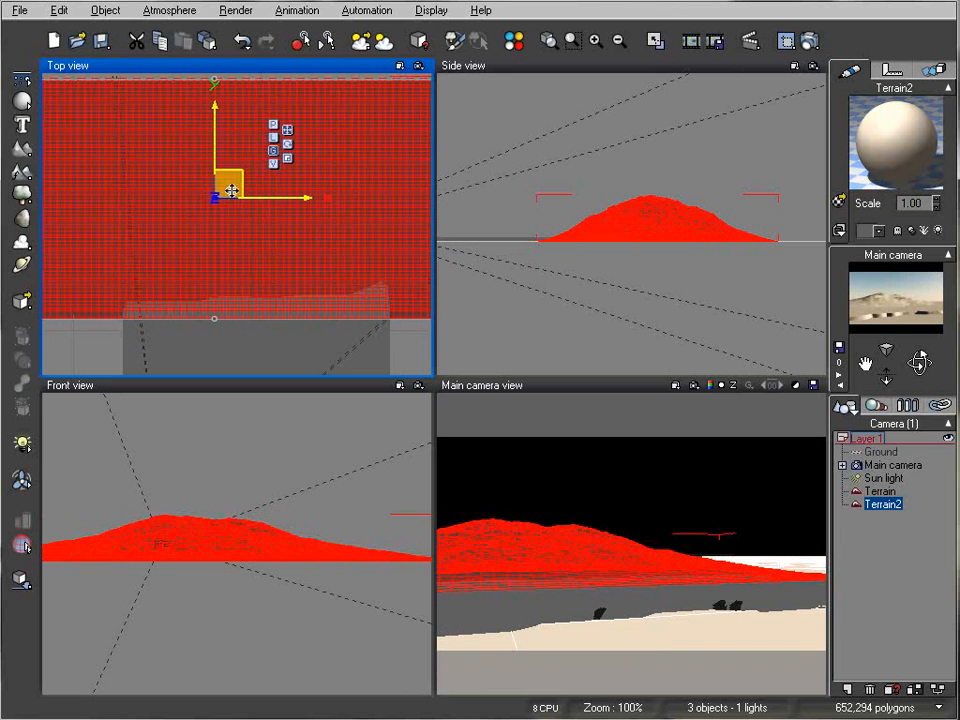
Increase the mountain terrain's height in the side view, and scale it up to roughly twice its size.
left_click(656, 239)
left_click_drag(658, 194, 660, 171)
scroll(660, 172, "down", 3)
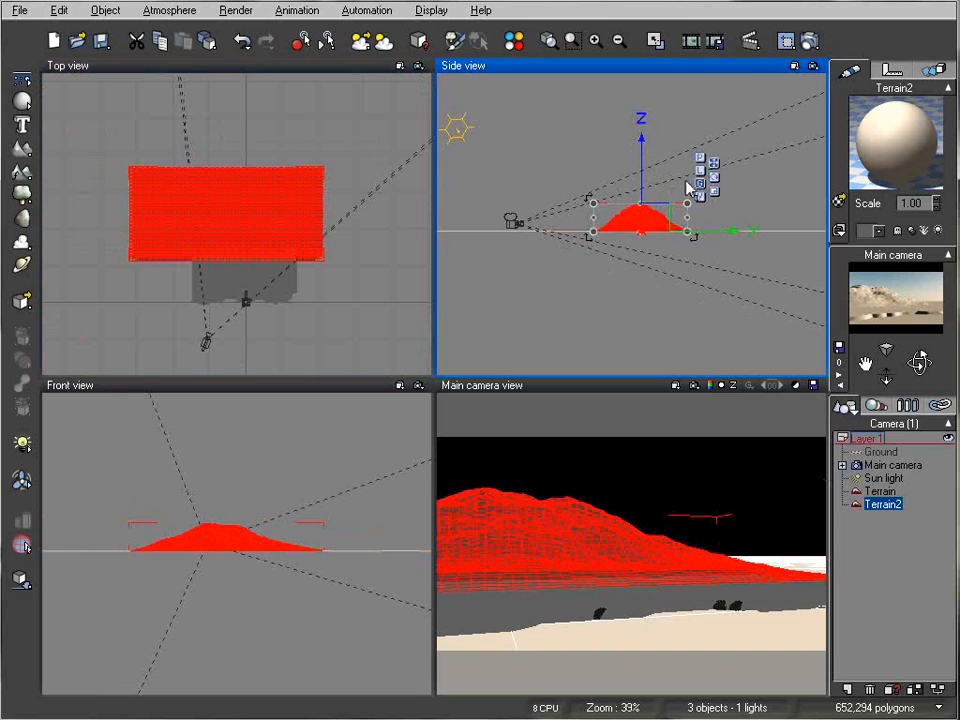
left_click_drag(692, 207, 787, 175)
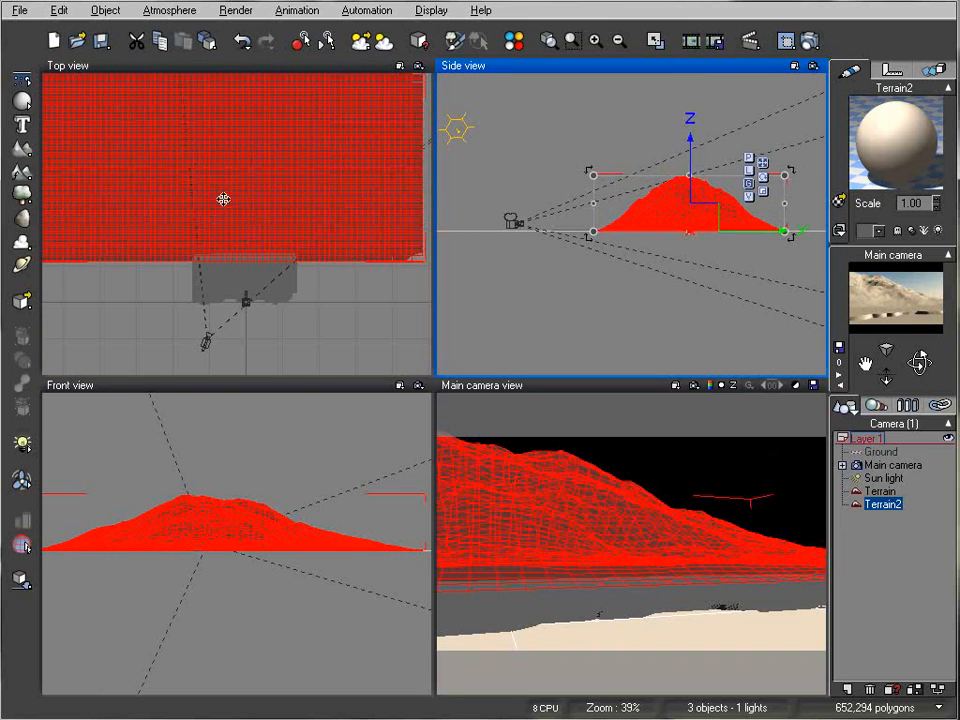
Duplicate the mountain terrain in the top view and place the copy diagonally behind the original, away from the camera.
left_click(205, 219)
scroll(205, 219, "down", 5)
right_click_drag(210, 227, 115, 304)
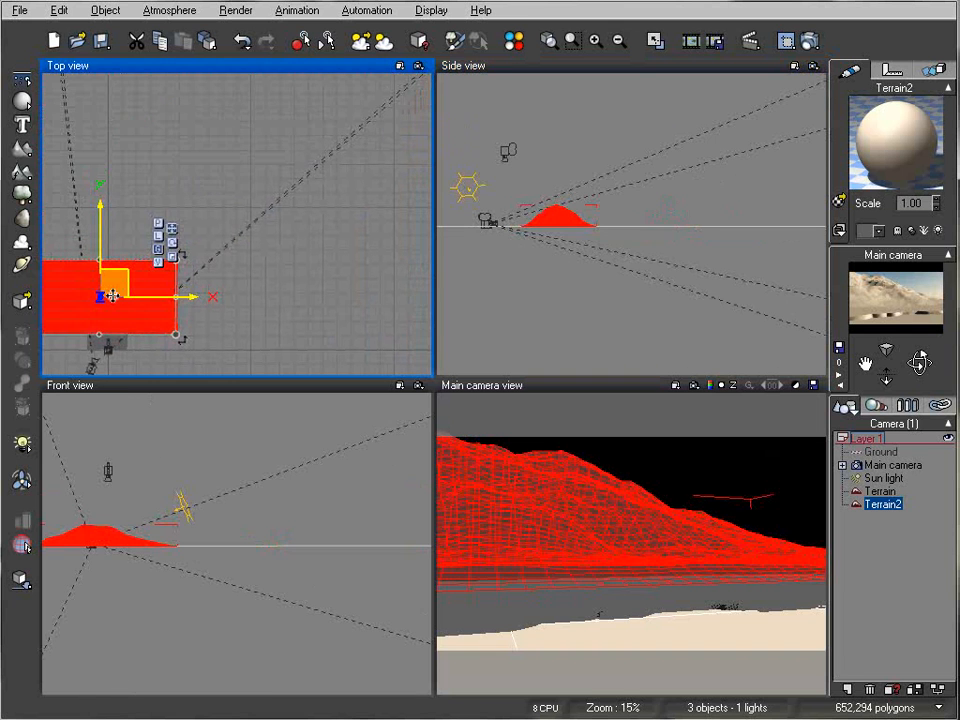
left_click_drag(115, 281, 221, 221, "alt")
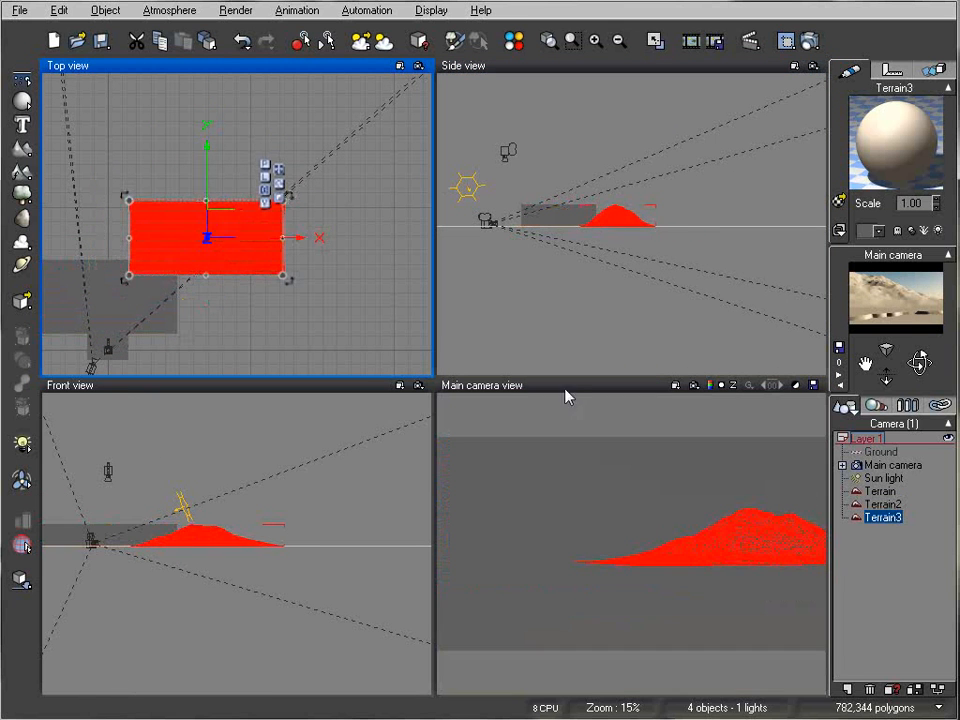
Scale the copied mountain up to nearly twice its size, shift it in the top view, and render a preview of the scene.
left_click(620, 218)
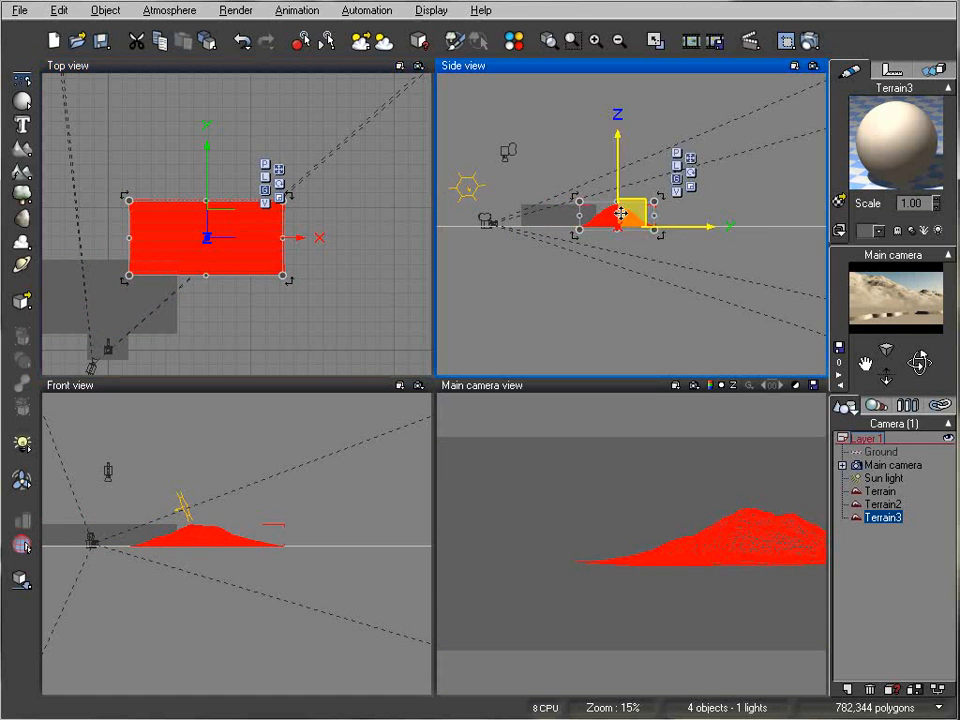
left_click_drag(654, 204, 706, 168)
left_click(214, 232)
left_click_drag(222, 203, 257, 223)
left_click(658, 476)
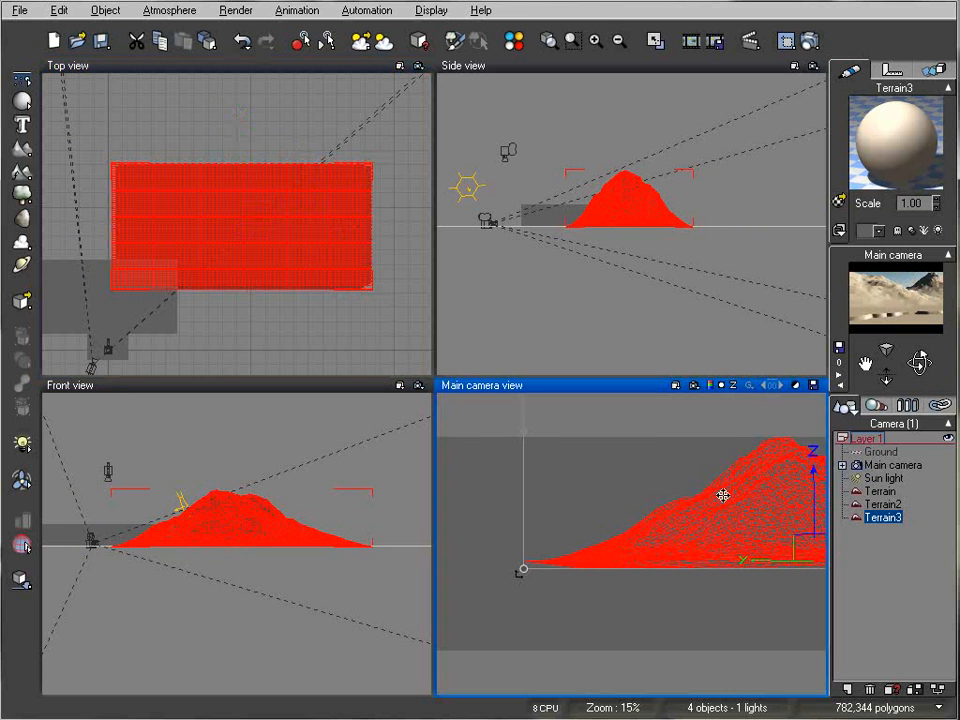
left_click(690, 40)
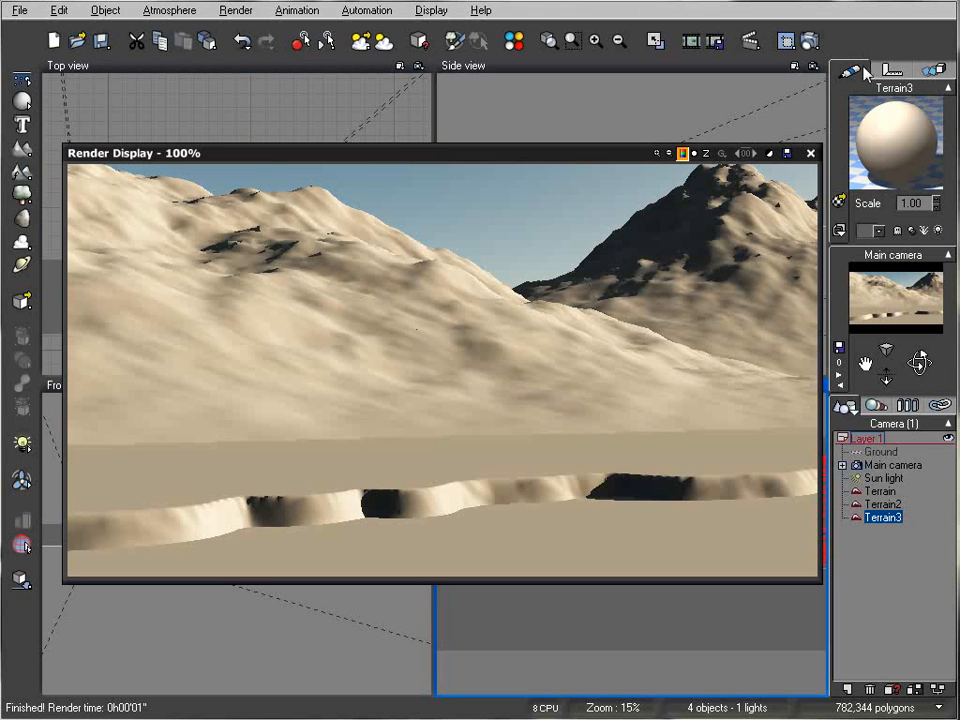
left_click(810, 153)
Stretch the rear mountain along X, raise its height slightly in the side view, and render the scene to check it.
left_click(629, 220)
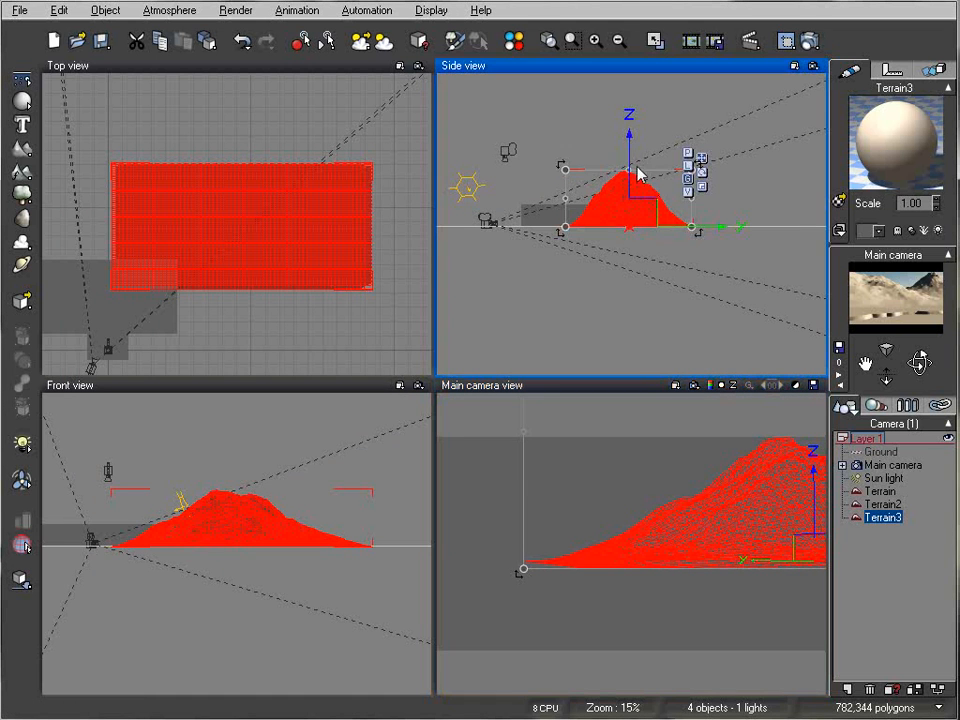
left_click(259, 220)
left_click_drag(259, 220, 292, 221)
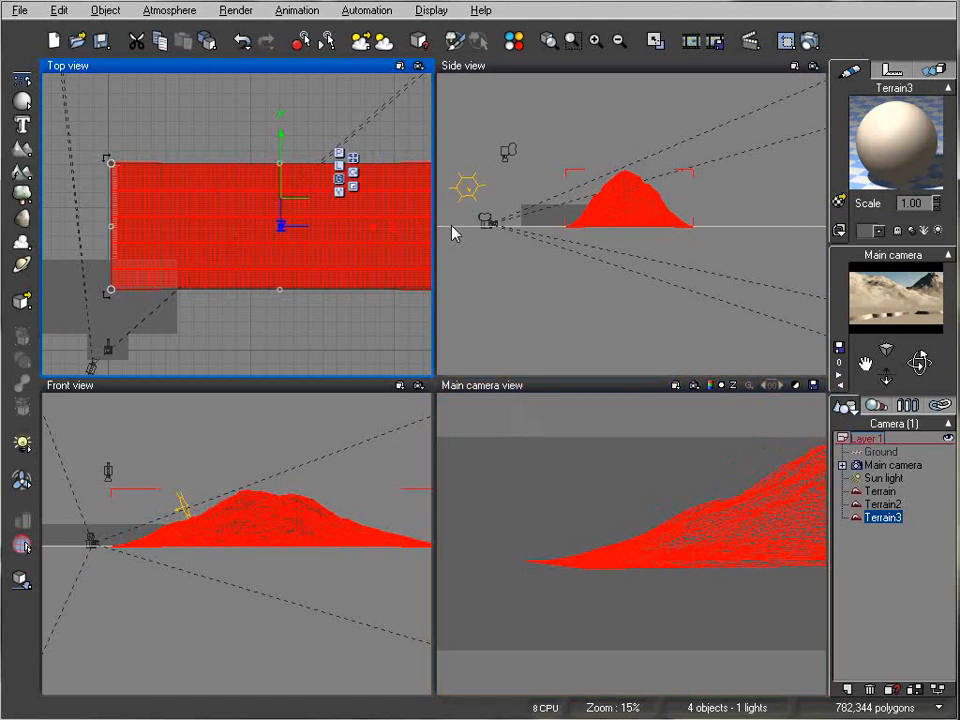
left_click(634, 199)
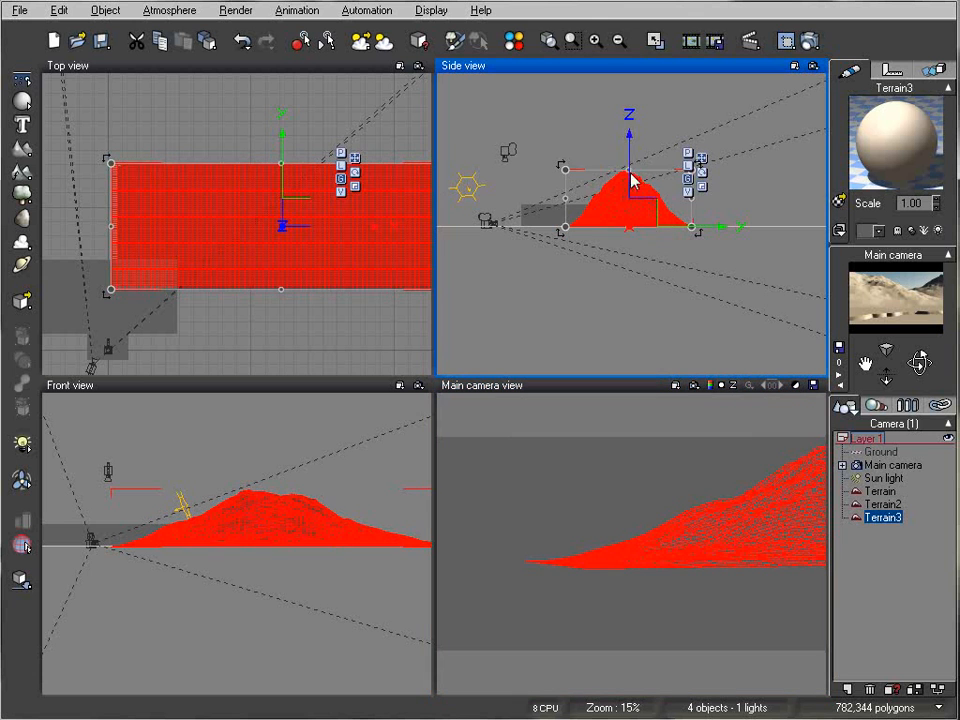
left_click(809, 41)
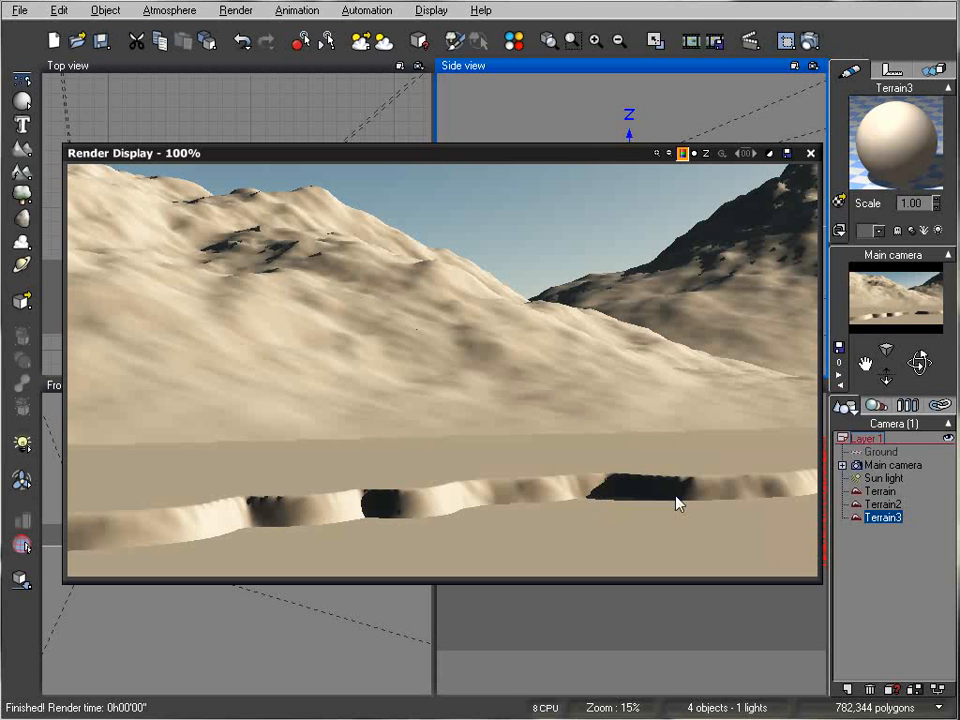
left_click(810, 154)
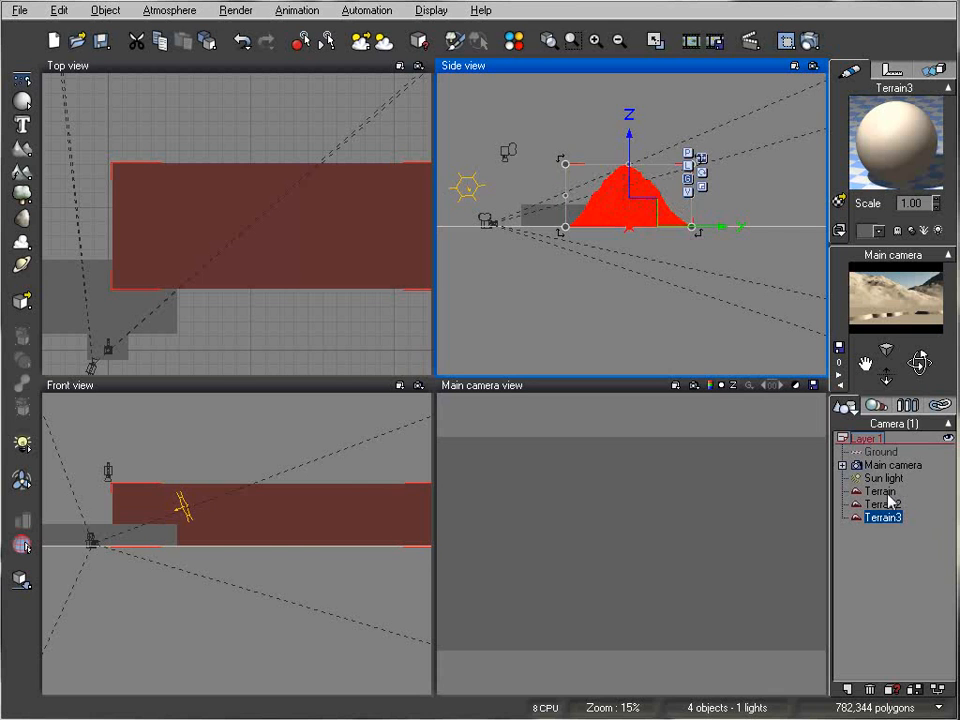
Apply the Grass Field material from the MegaPack One ground collection to the flat foreground terrain and render a preview.
left_click(879, 492)
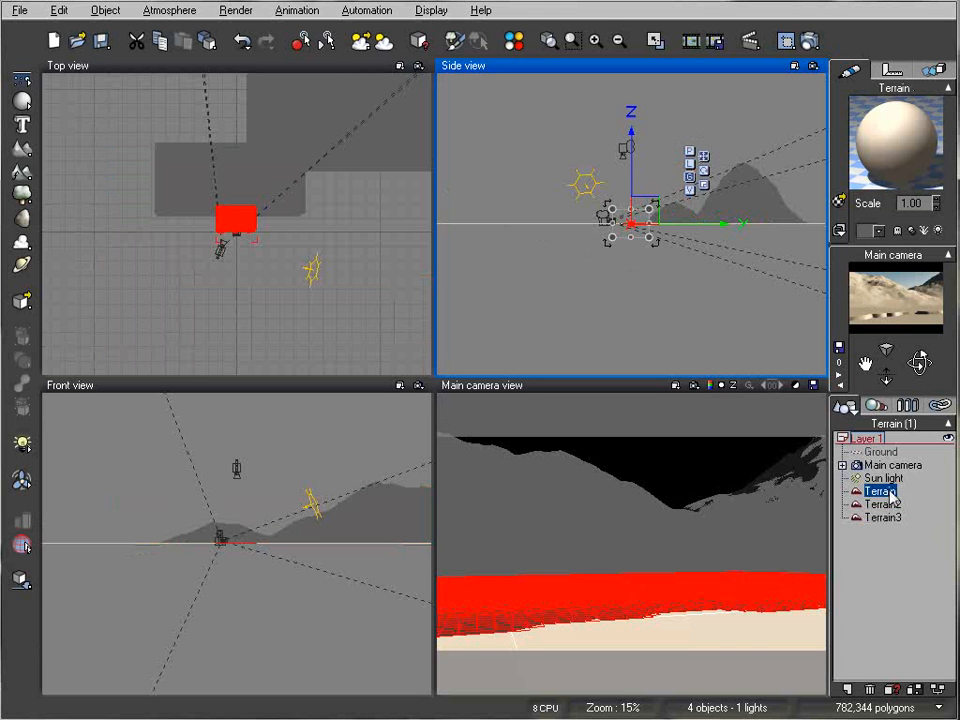
double_click(885, 165)
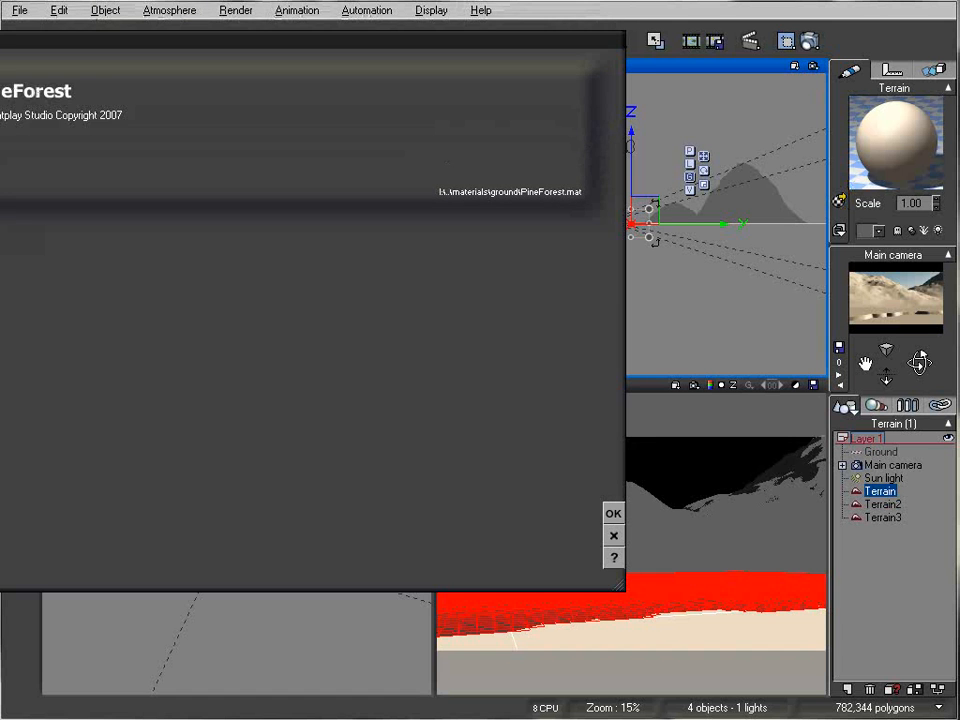
left_click_drag(30, 44, 300, 36)
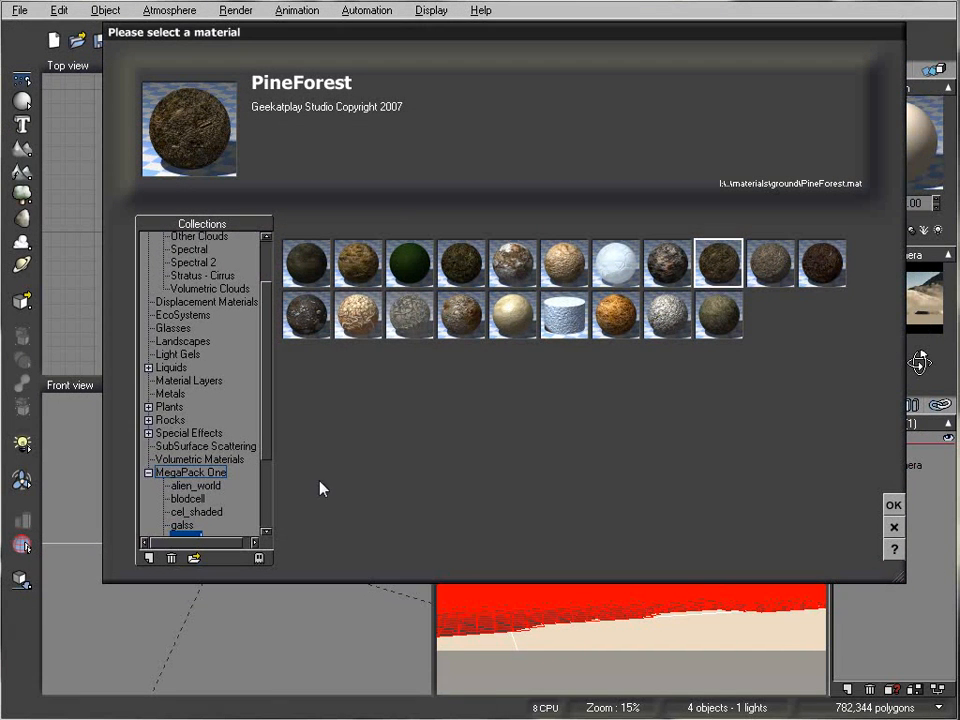
left_click_drag(897, 577, 945, 627)
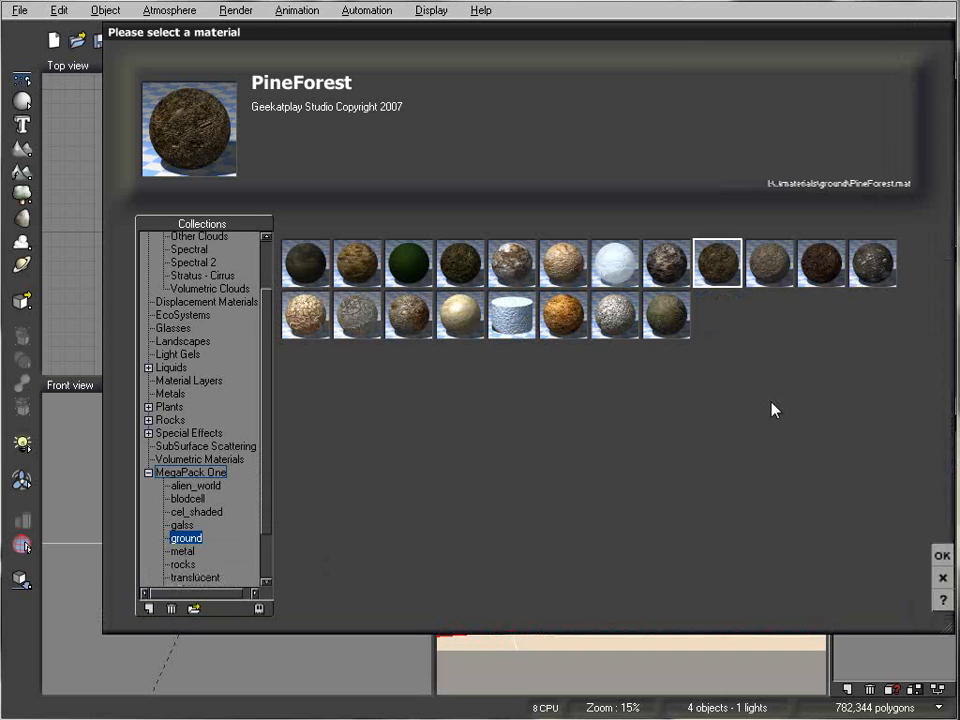
left_click_drag(688, 31, 657, 37)
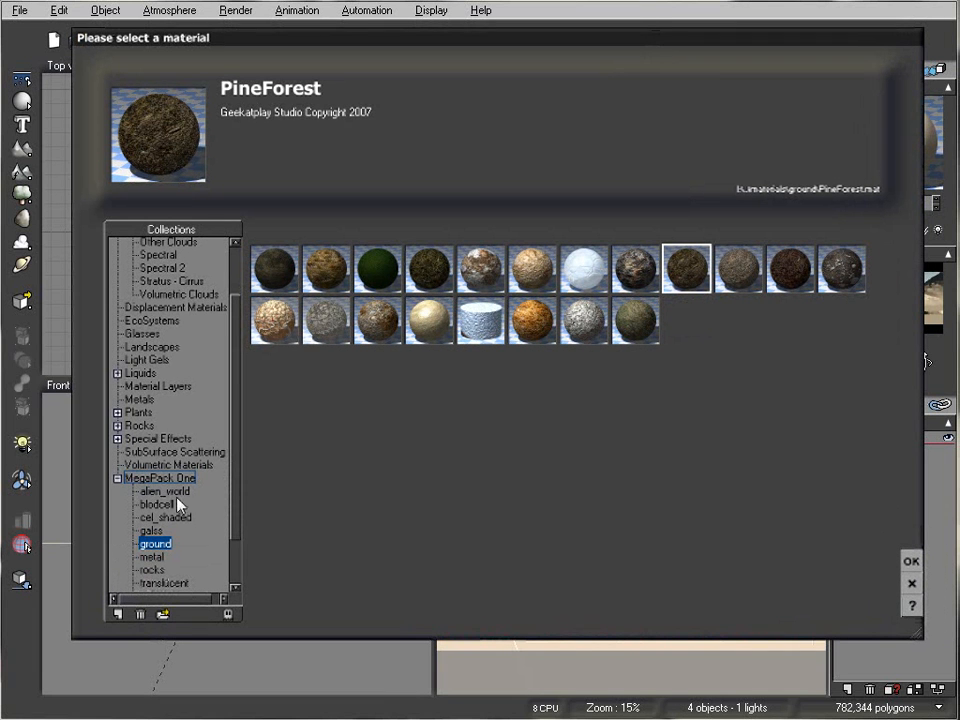
left_click(328, 268)
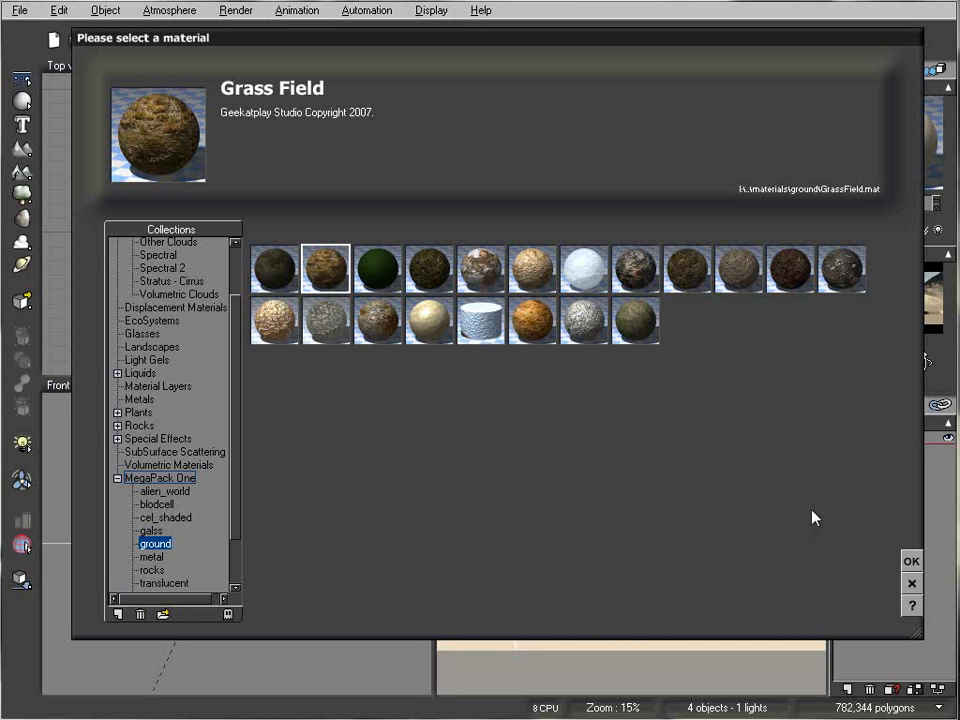
left_click(912, 562)
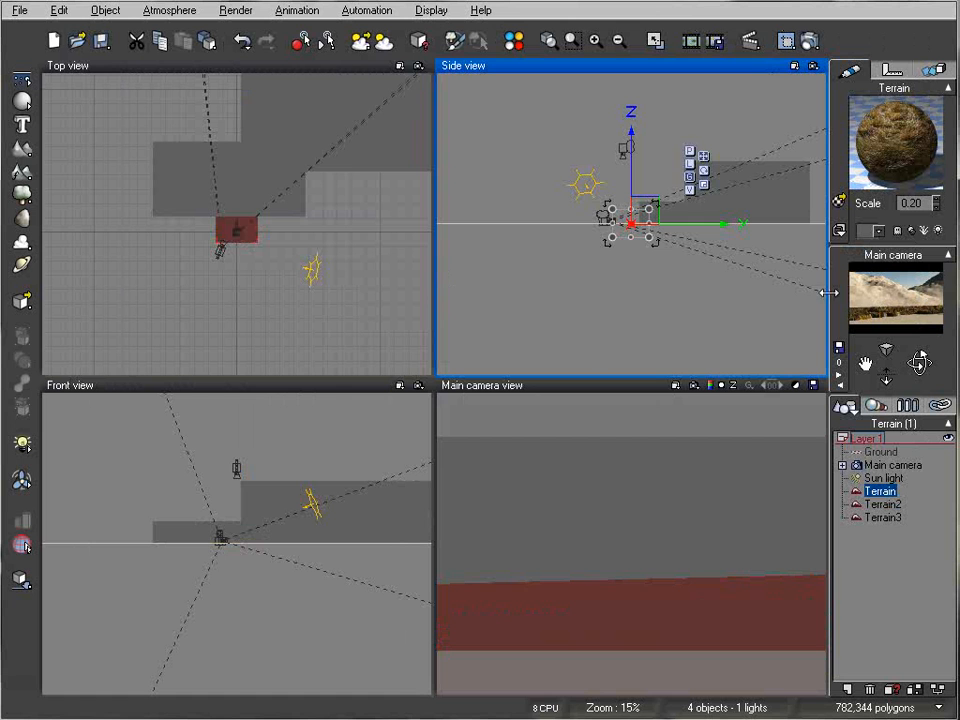
left_click(812, 42)
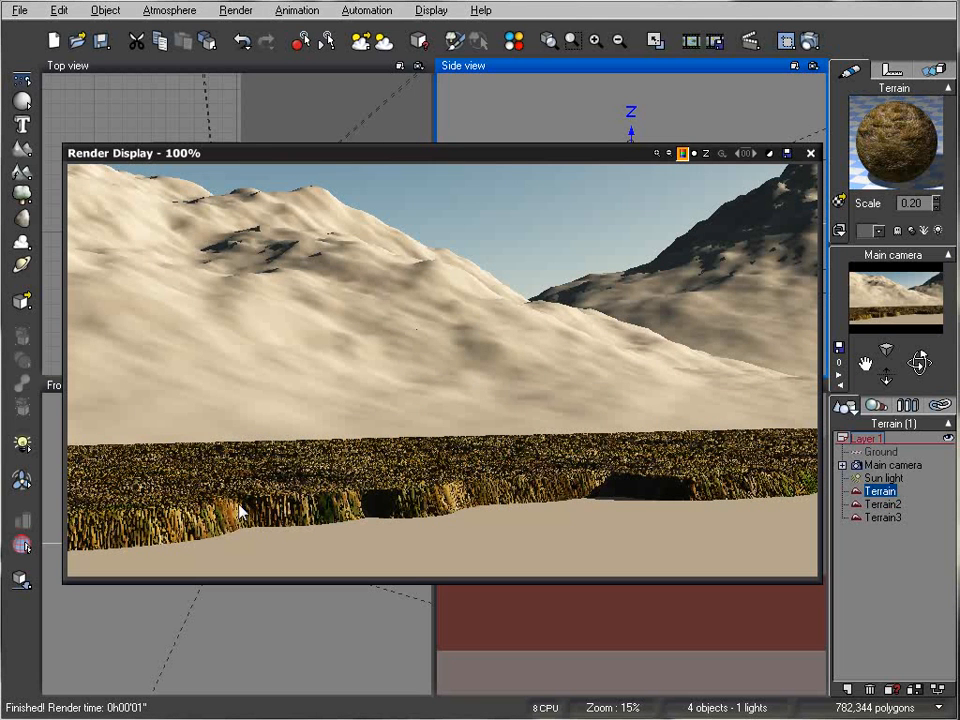
left_click(810, 153)
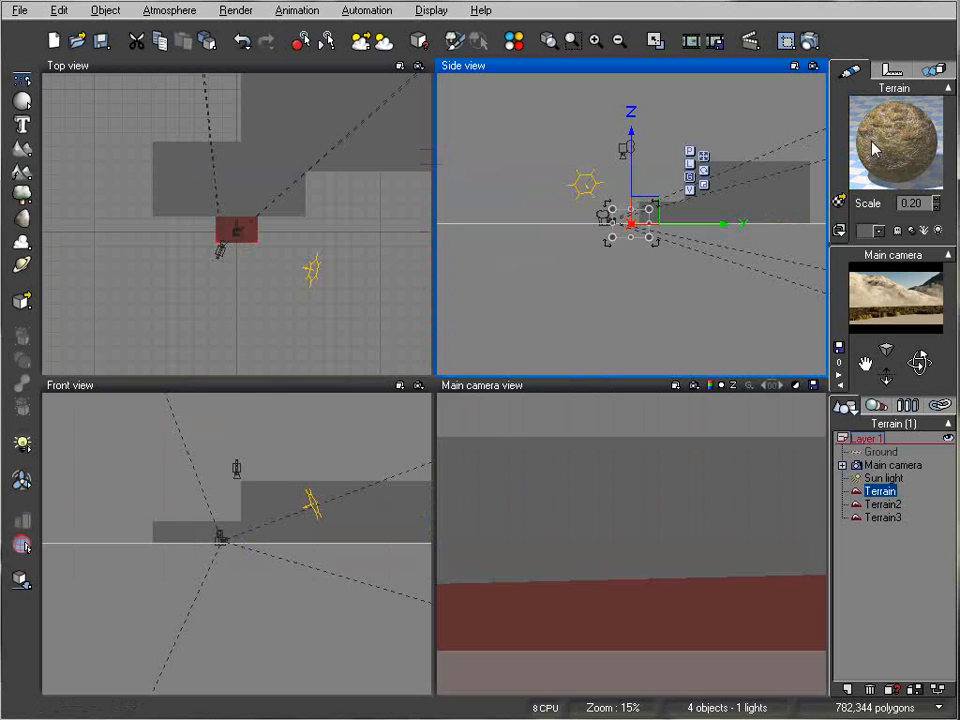
Add the Ploughed Land material from the Material Layers collection as a layer over the flat terrain's Grass Field.
double_click(873, 148)
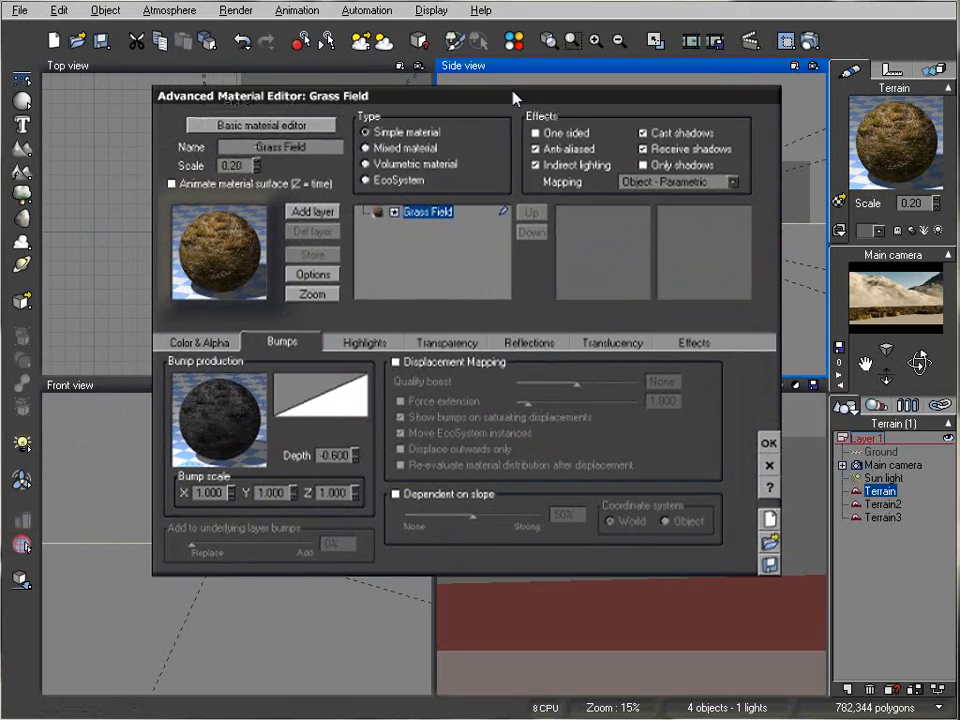
left_click(313, 211)
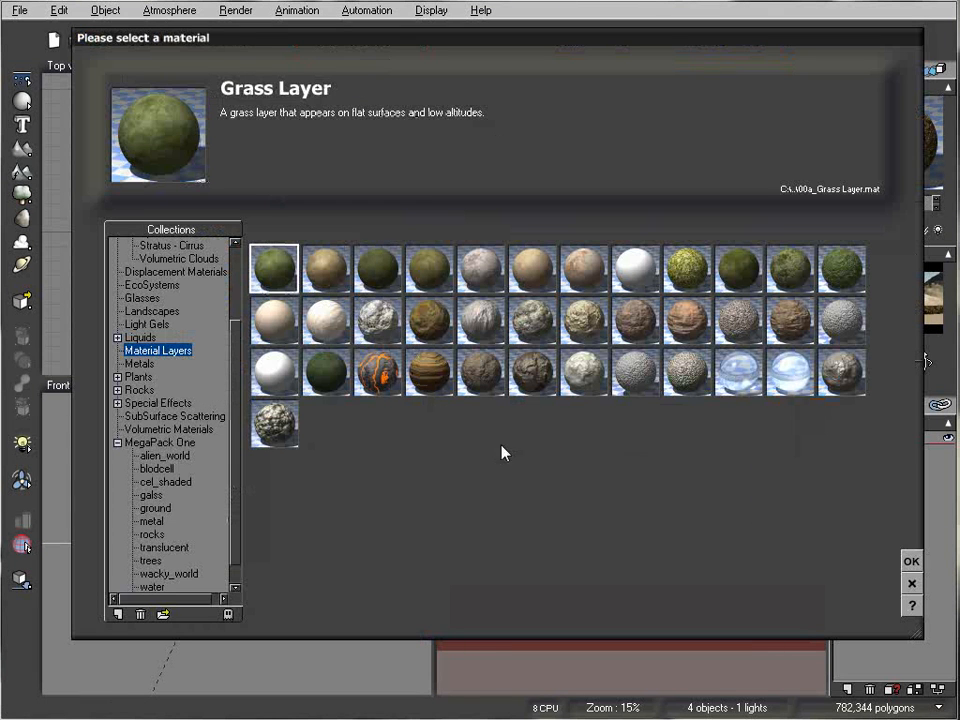
left_click(480, 372)
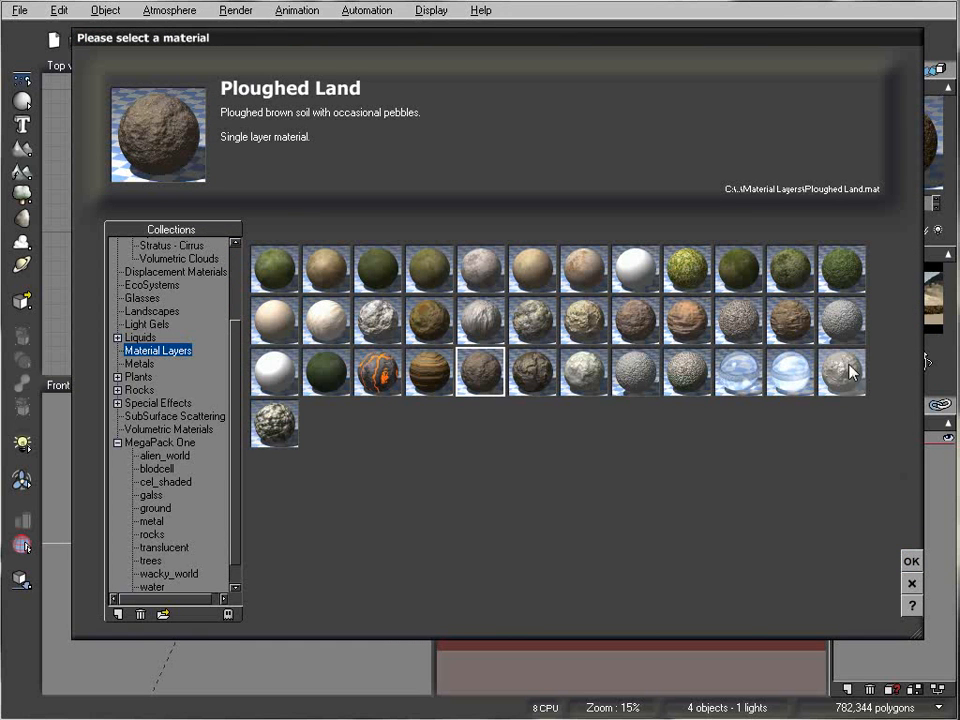
left_click(280, 425)
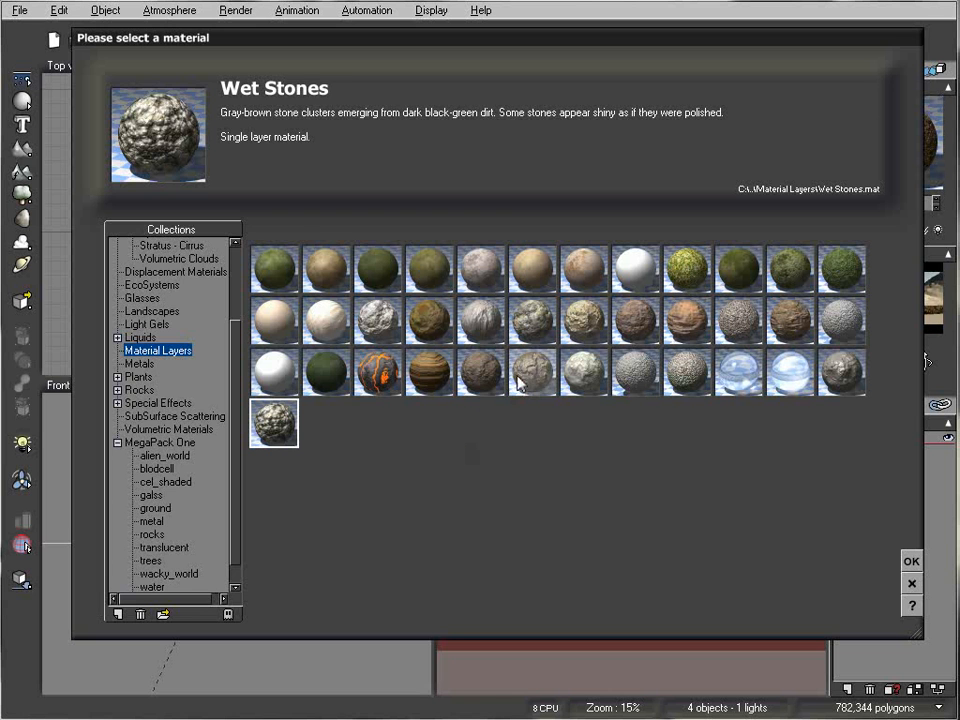
left_click(482, 372)
left_click(911, 561)
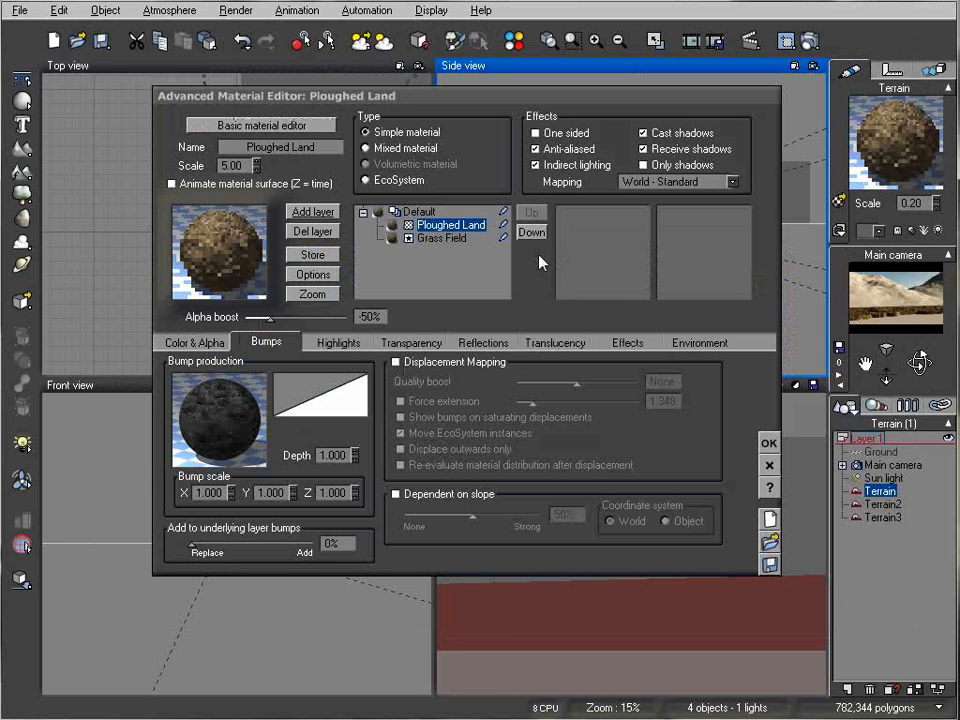
Limit the Ploughed Land layer's slope range to an upper value of 0.79 and highlight the layer in red.
left_click(703, 342)
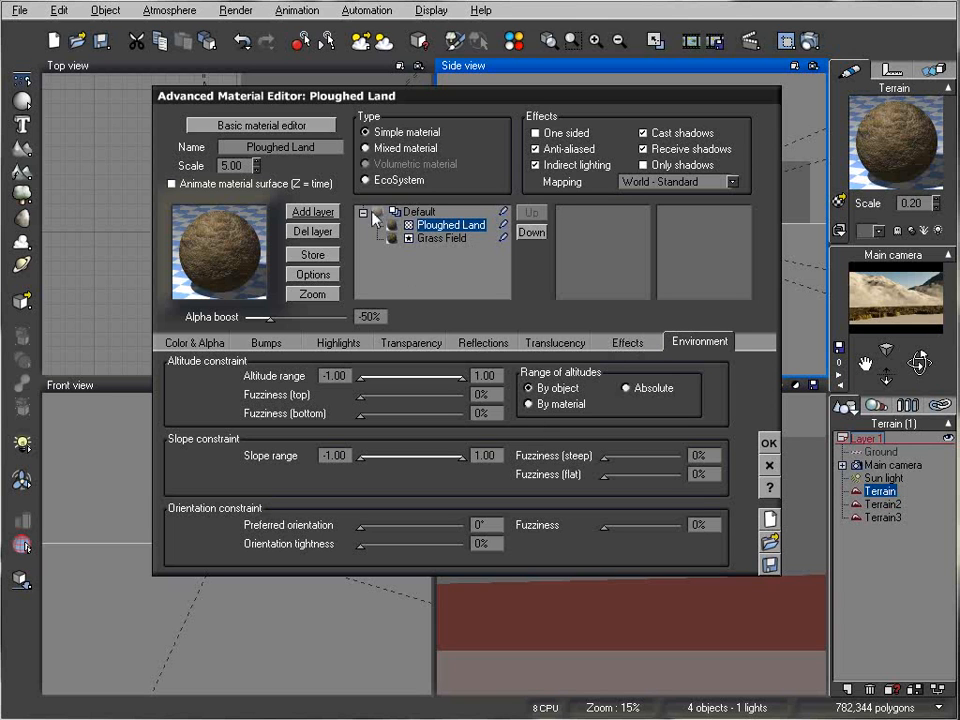
left_click_drag(460, 456, 451, 456)
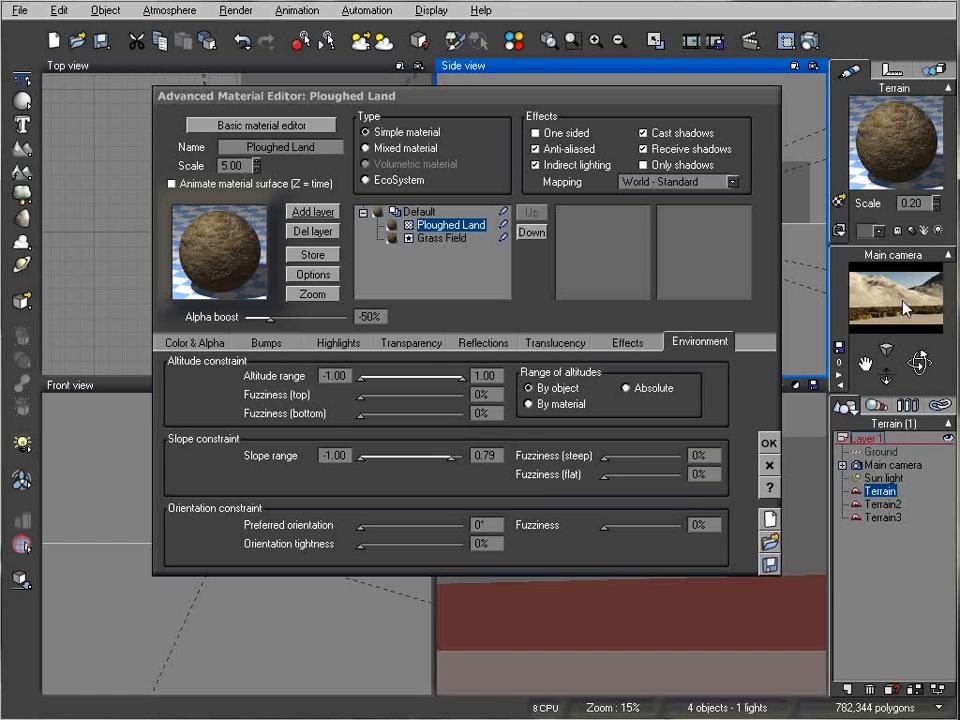
left_click(506, 224)
left_click(422, 118)
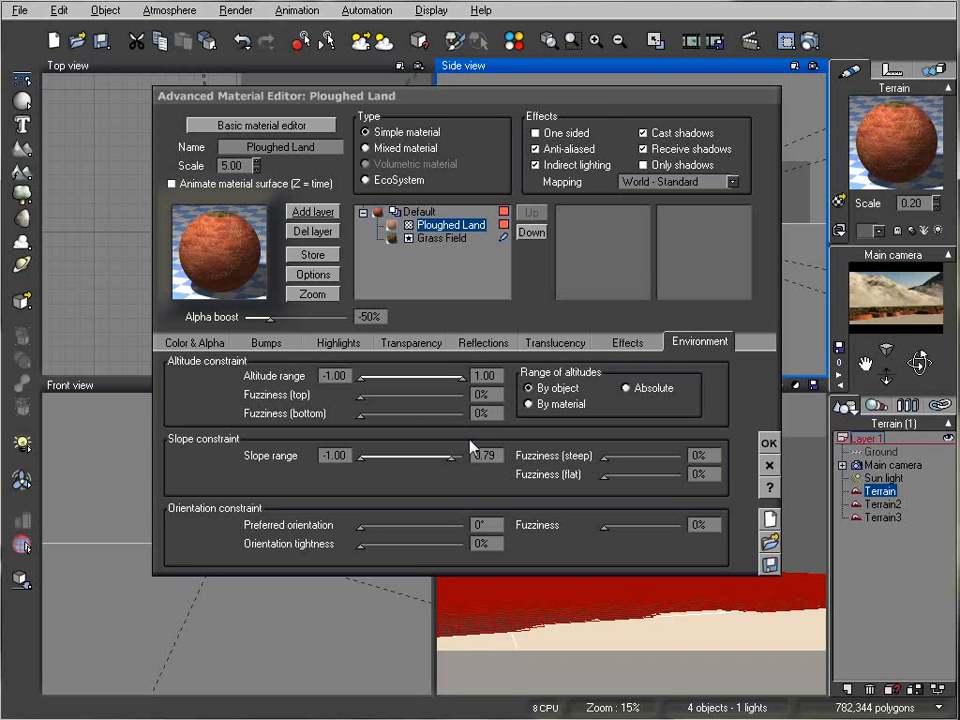
Set Ploughed Land's flat fuzziness to 21%, upper slope limit to 0.63 and alpha boost to +32%, and render the scene.
left_click_drag(603, 475, 617, 475)
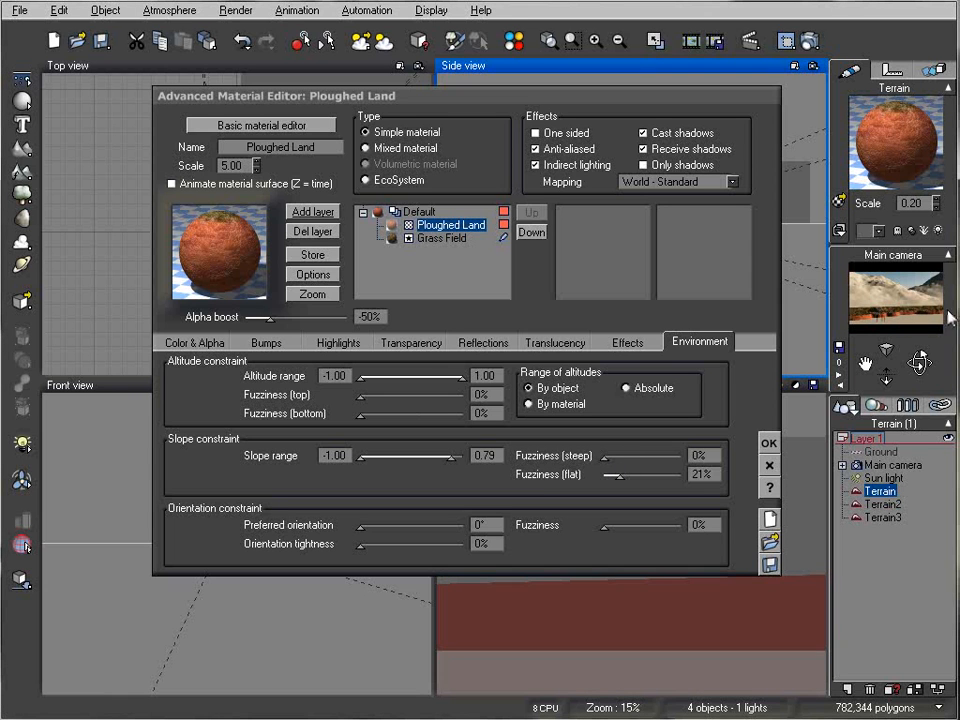
left_click_drag(451, 456, 441, 456)
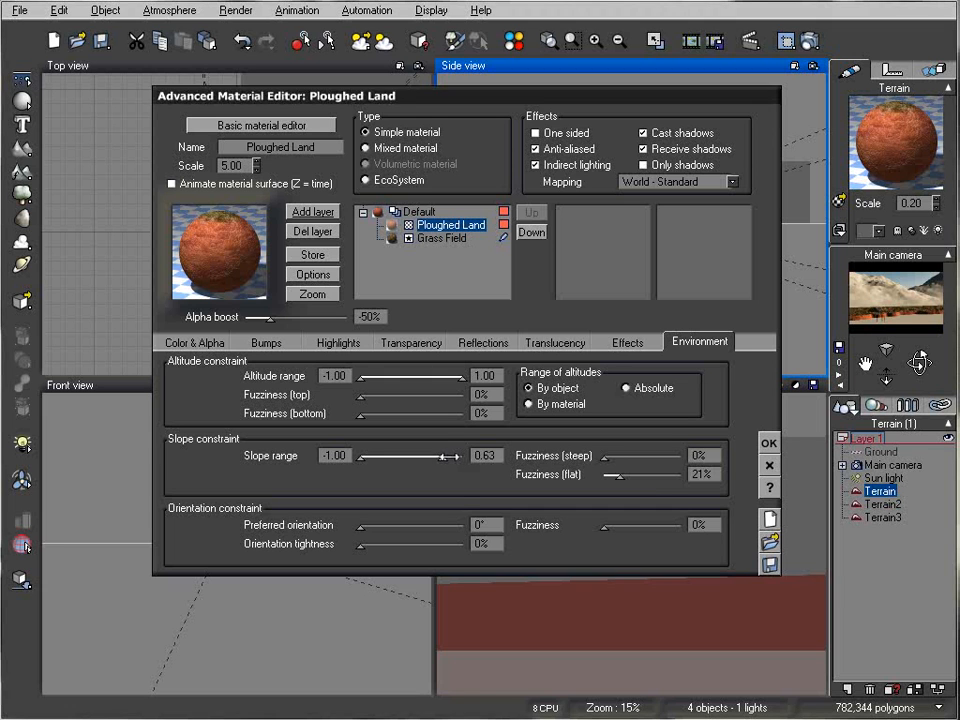
left_click_drag(270, 318, 311, 318)
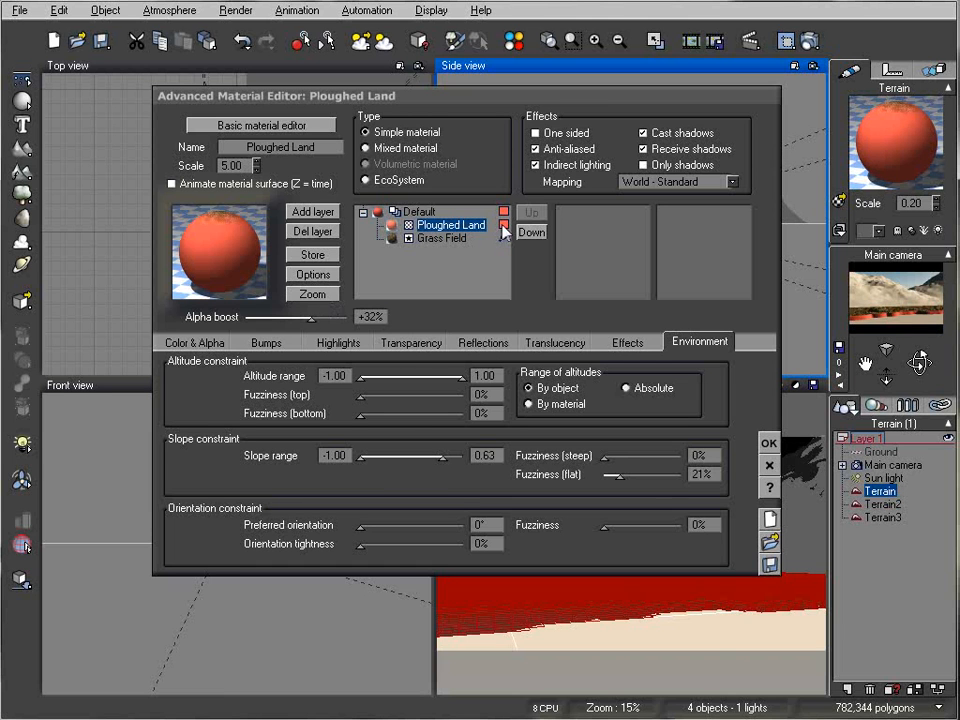
left_click(769, 443)
left_click(809, 41)
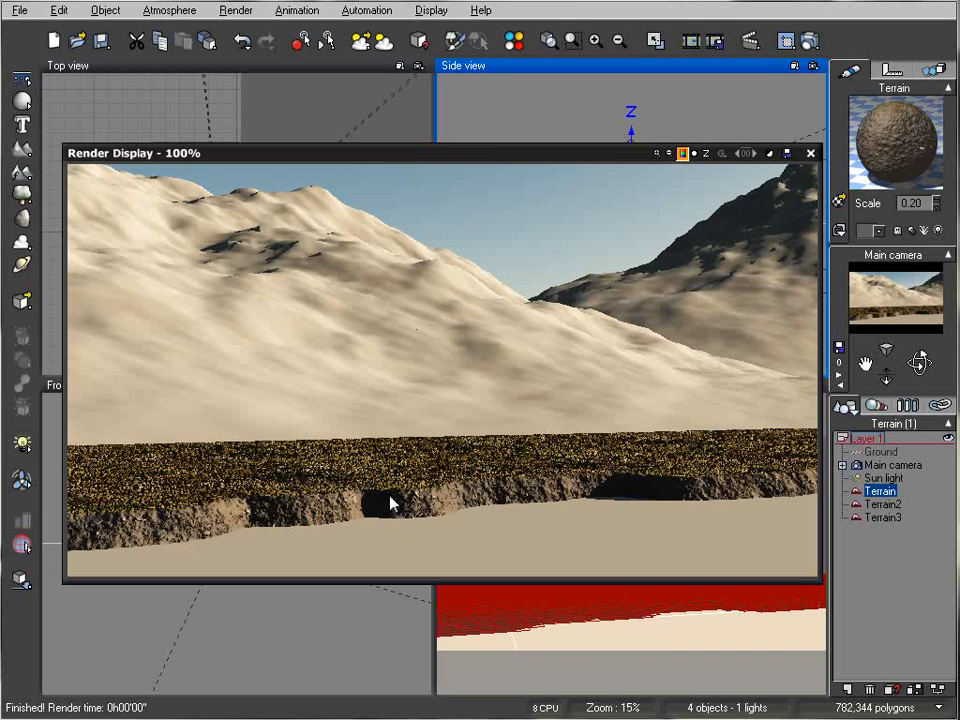
left_click(810, 155)
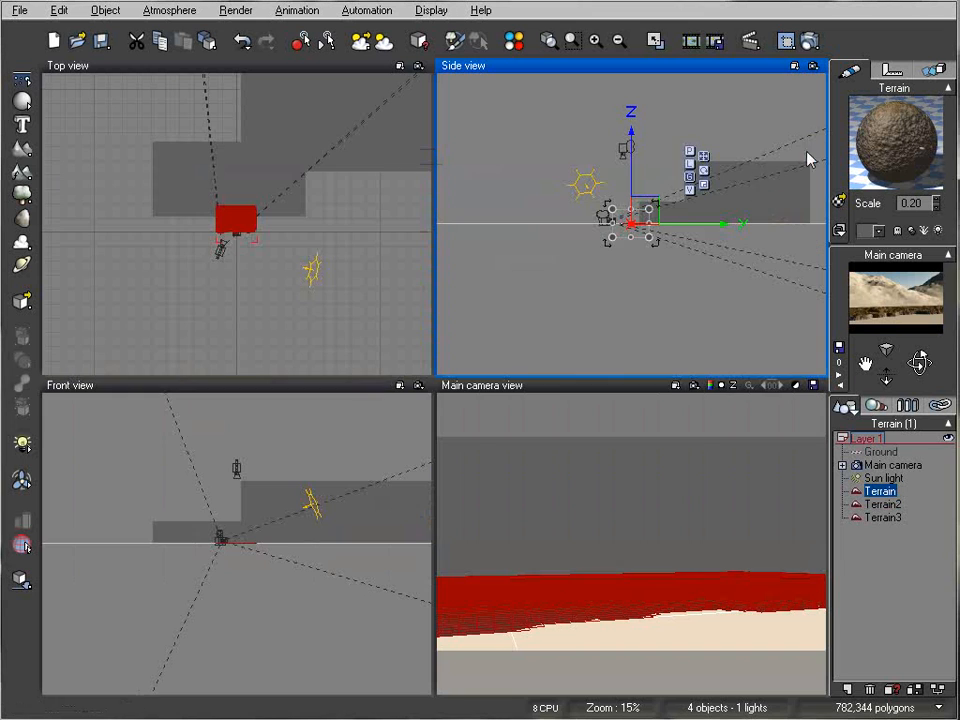
Apply the brown rocky material with white patches from the MegaPack One ground collection to the nearer mountain, Terrain2.
left_click(870, 505)
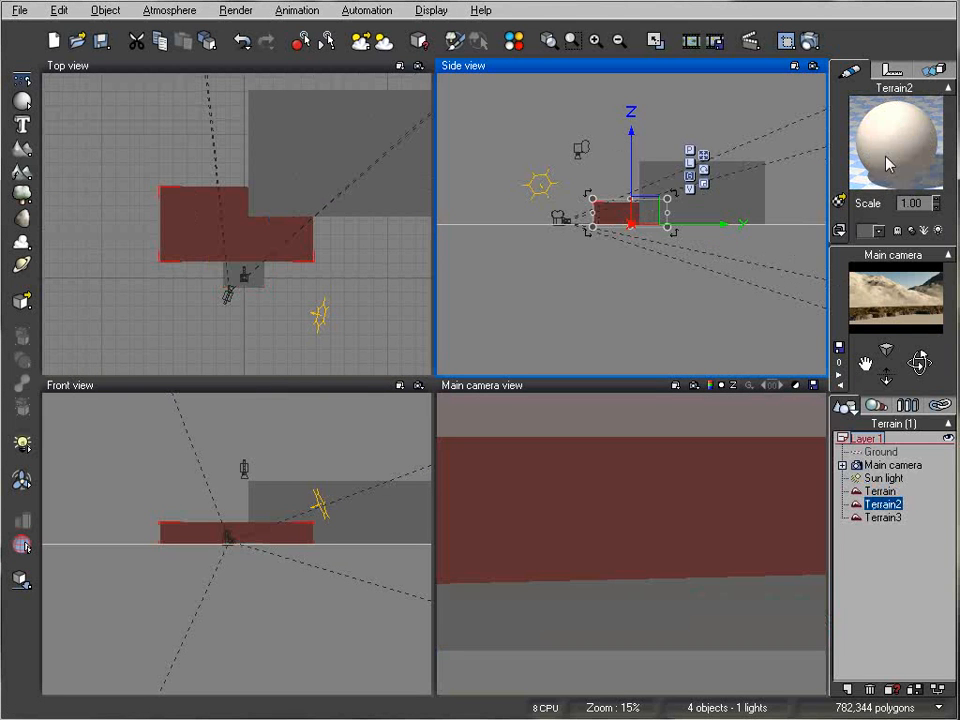
left_click(848, 197)
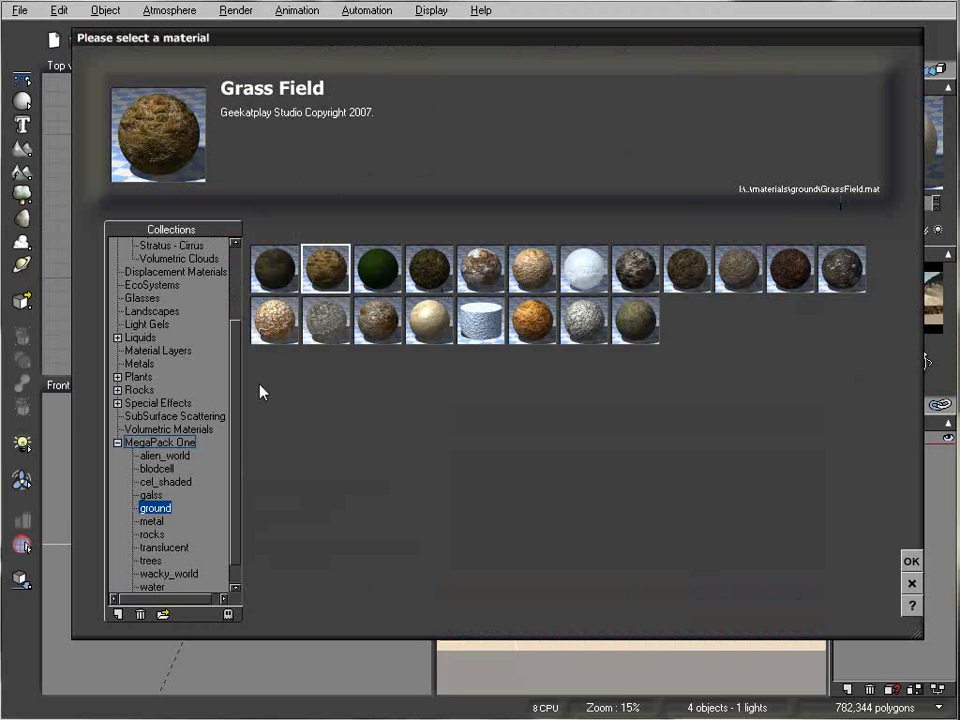
left_click(484, 270)
left_click(911, 561)
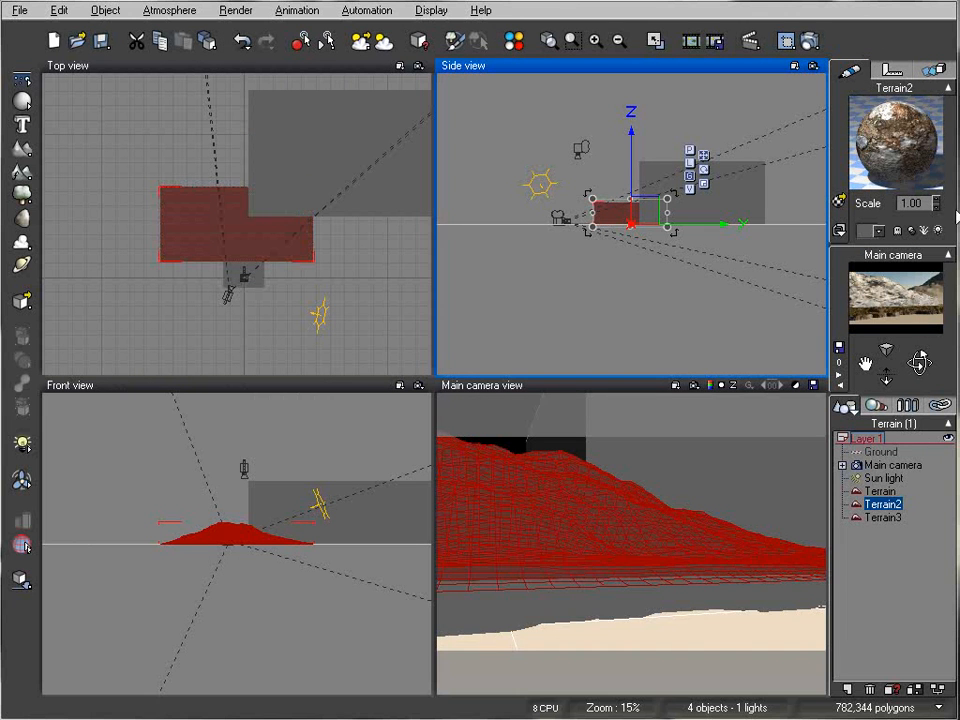
Change the mapping of the nearer mountain's Hot Spring with resedue material to World - Standard and render the scene.
double_click(900, 140)
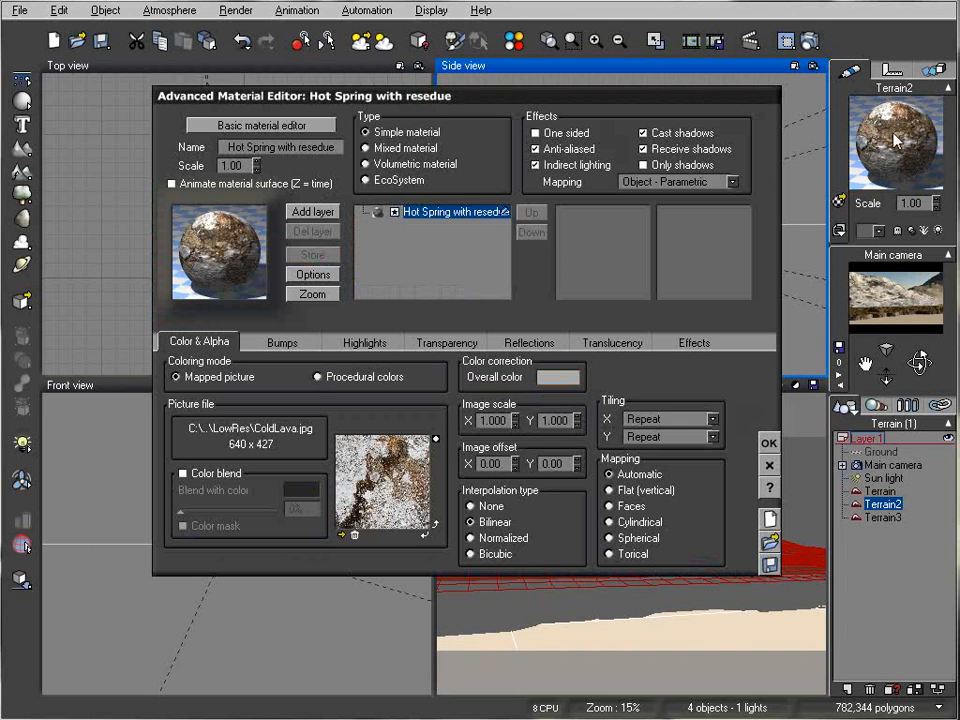
left_click(738, 183)
left_click(680, 198)
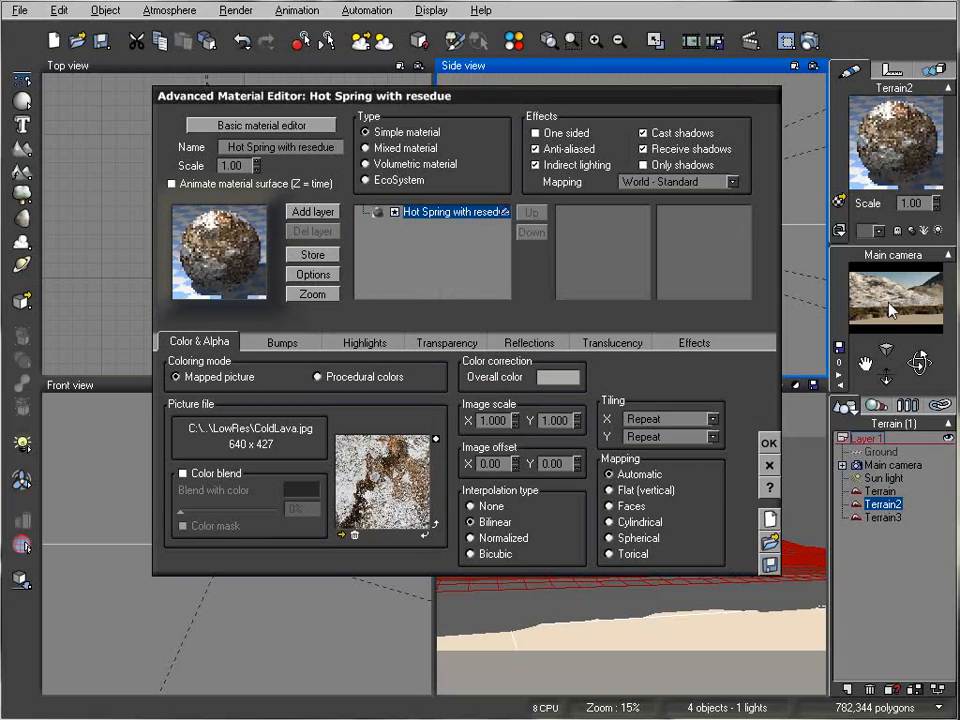
left_click(808, 41)
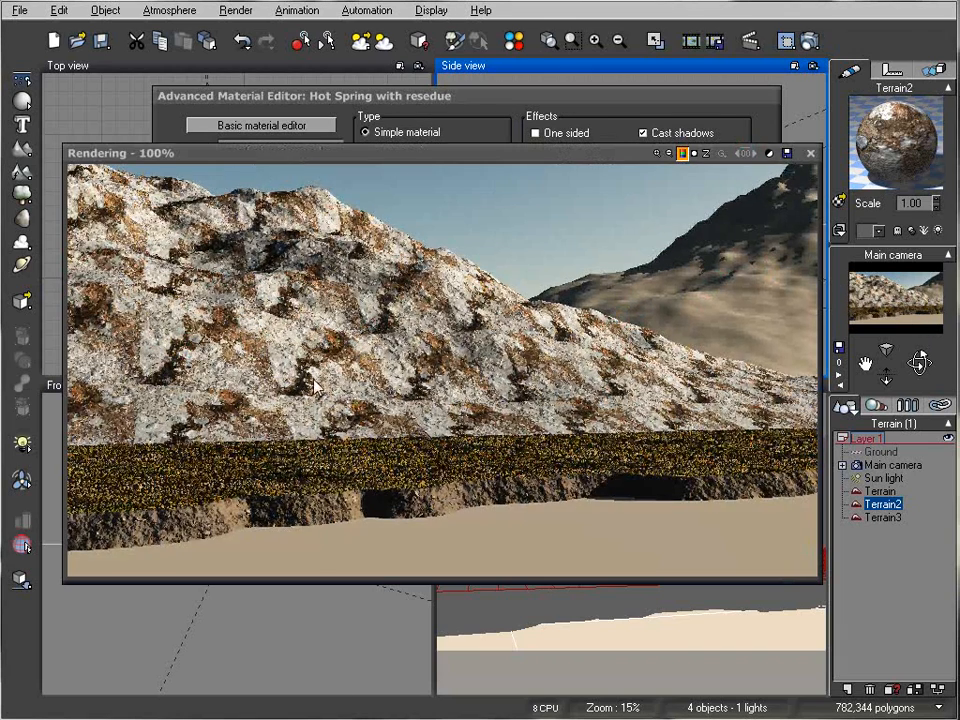
left_click(810, 153)
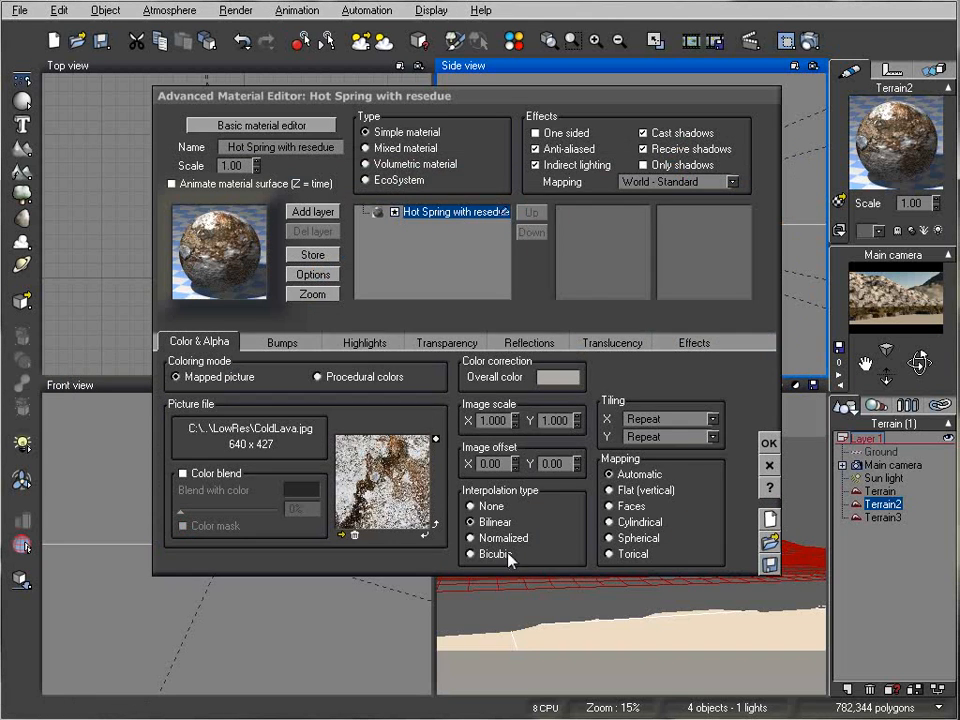
Enable Turbulence, Rotation and Cycling as global transformations of the nearer mountain's material and render the scene.
left_click(694, 343)
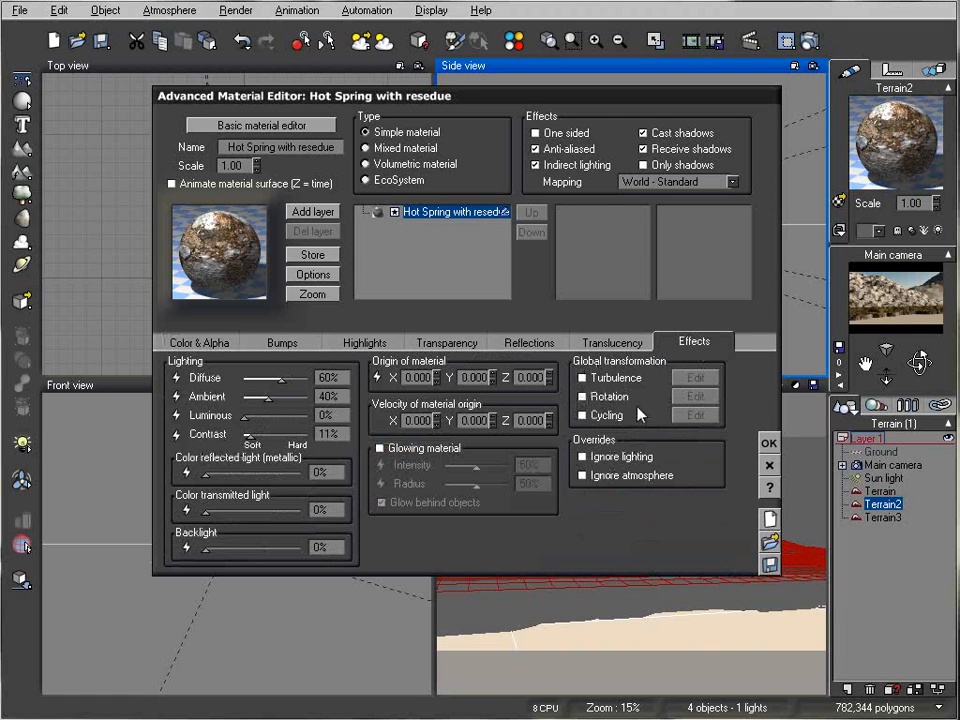
left_click(583, 378)
left_click(583, 397)
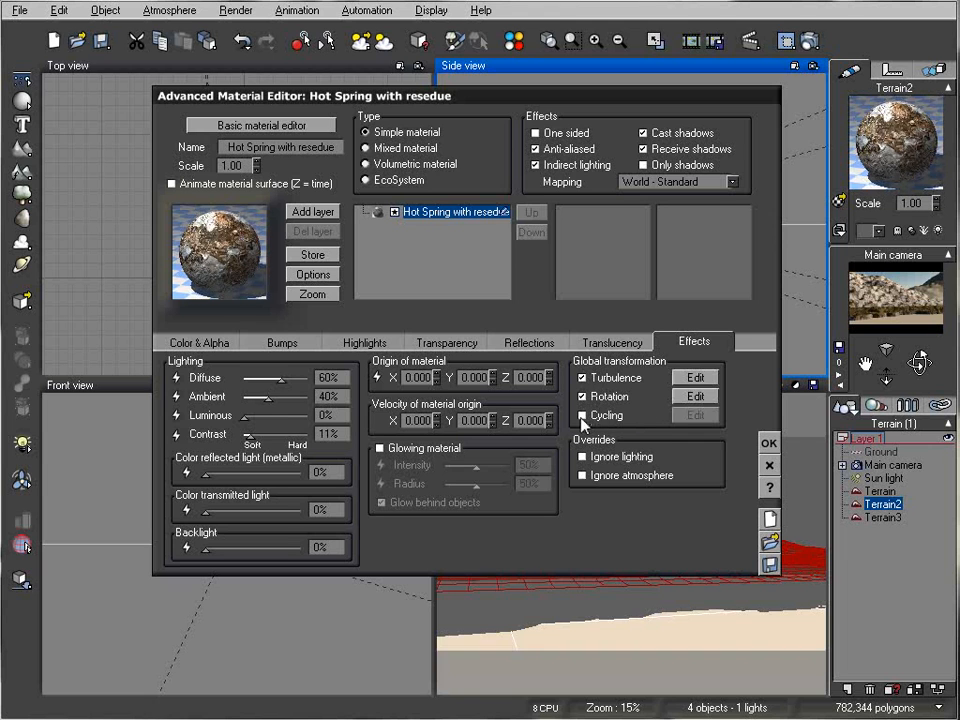
left_click(583, 415)
left_click(808, 41)
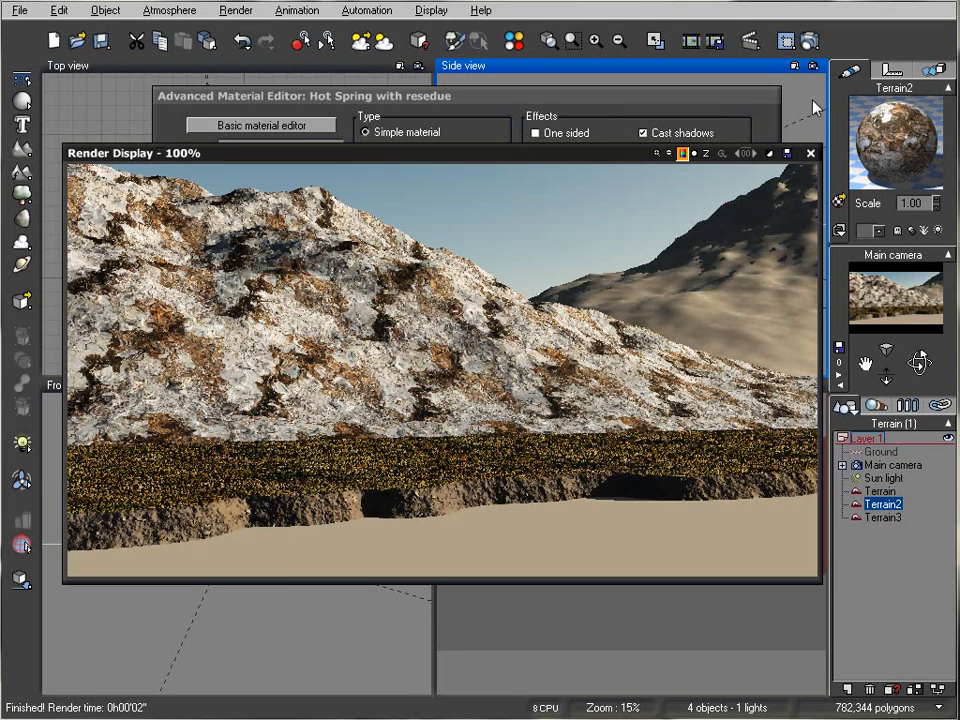
left_click(810, 153)
Turn off the material's Turbulence, Rotation and Cycling, set its mapping back to Object - Parametric, and accept the material.
left_click(596, 378)
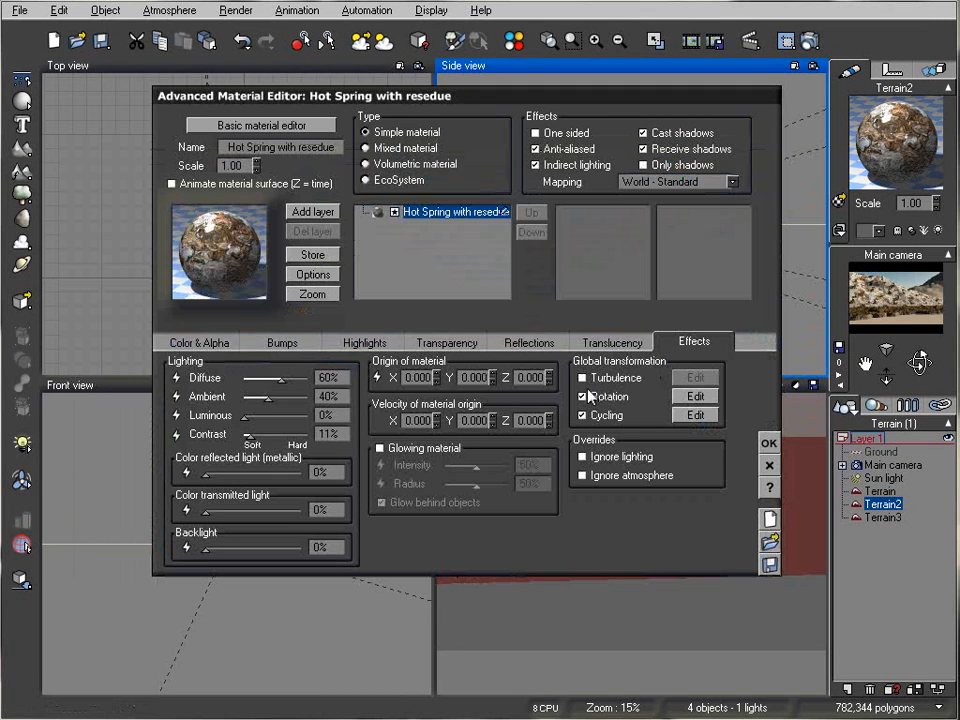
left_click(583, 397)
left_click(583, 415)
left_click(733, 183)
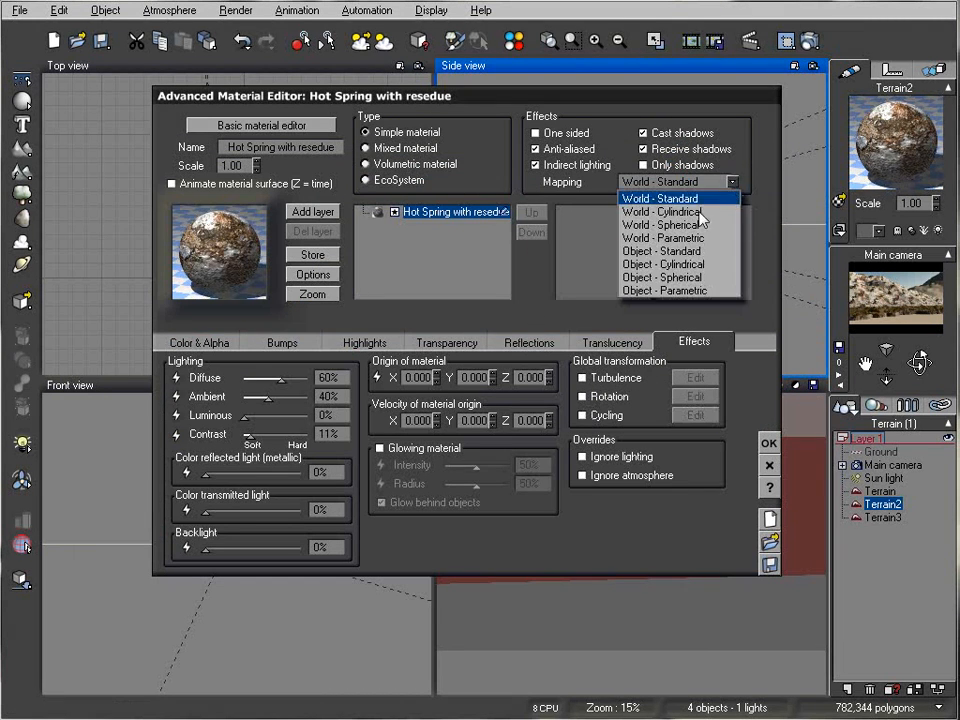
left_click(702, 295)
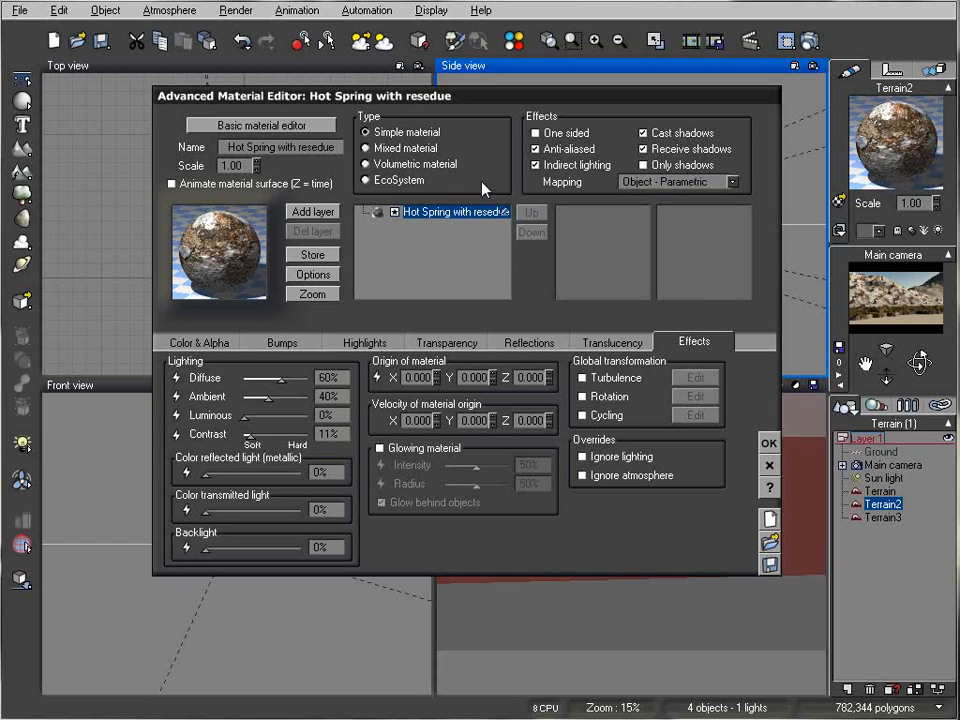
left_click(768, 443)
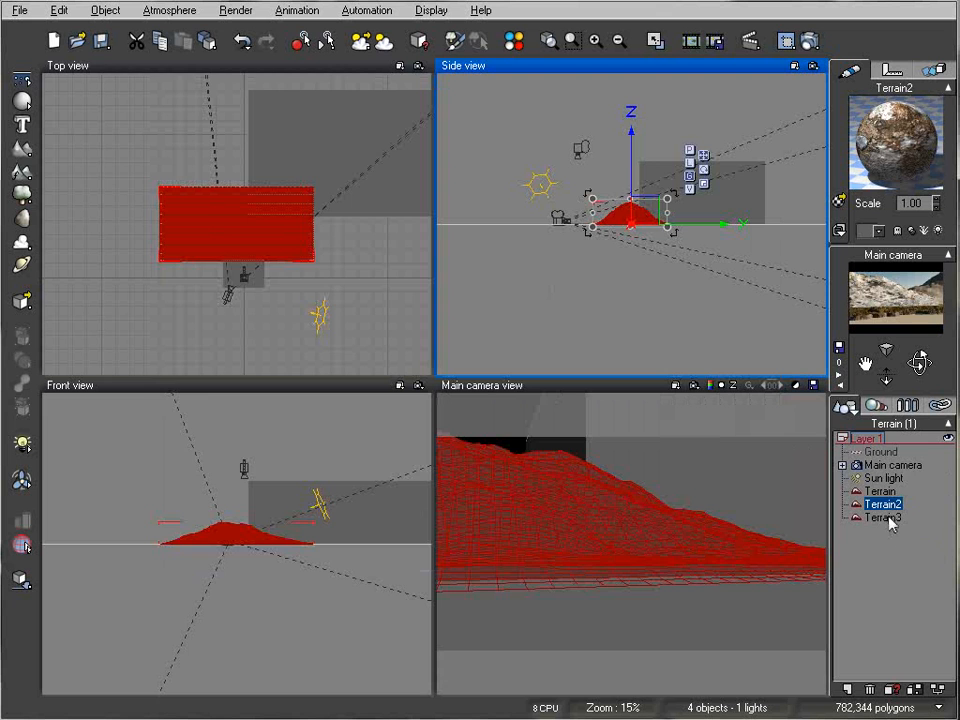
Apply the Hot Spring with resedue material from the MegaPack One ground collection to Terrain3 and render the scene.
left_click(886, 518)
left_click(839, 200)
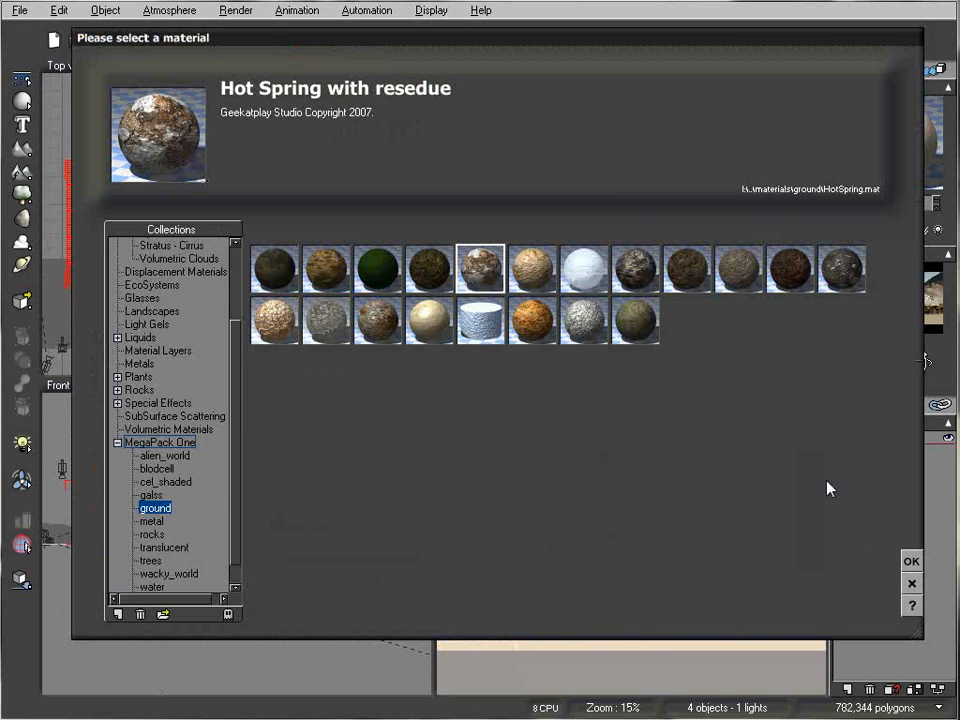
left_click(912, 566)
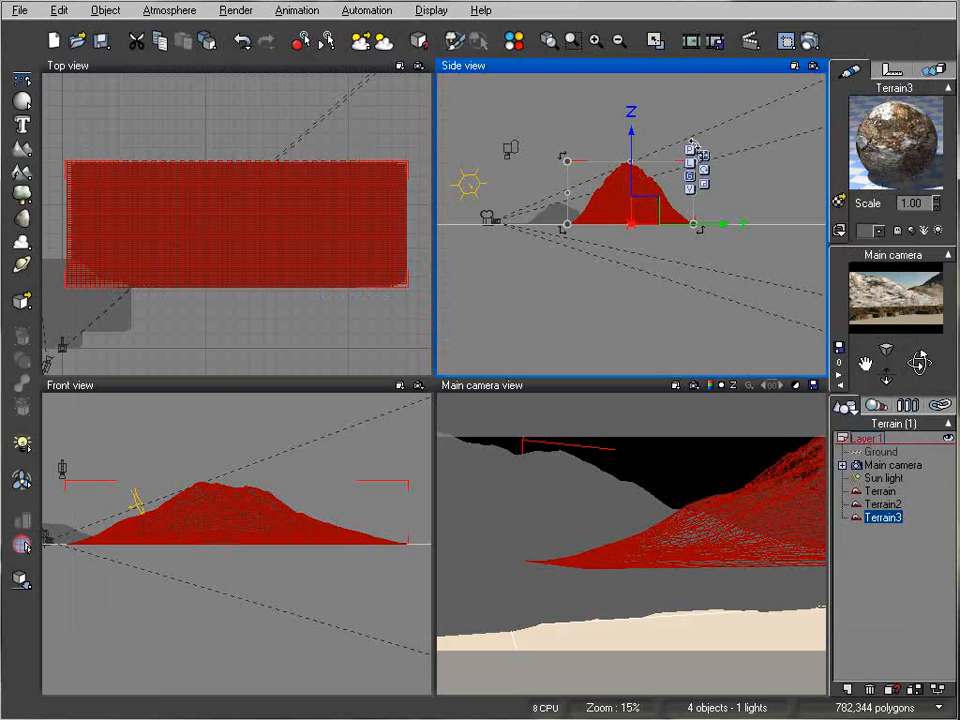
left_click(808, 40)
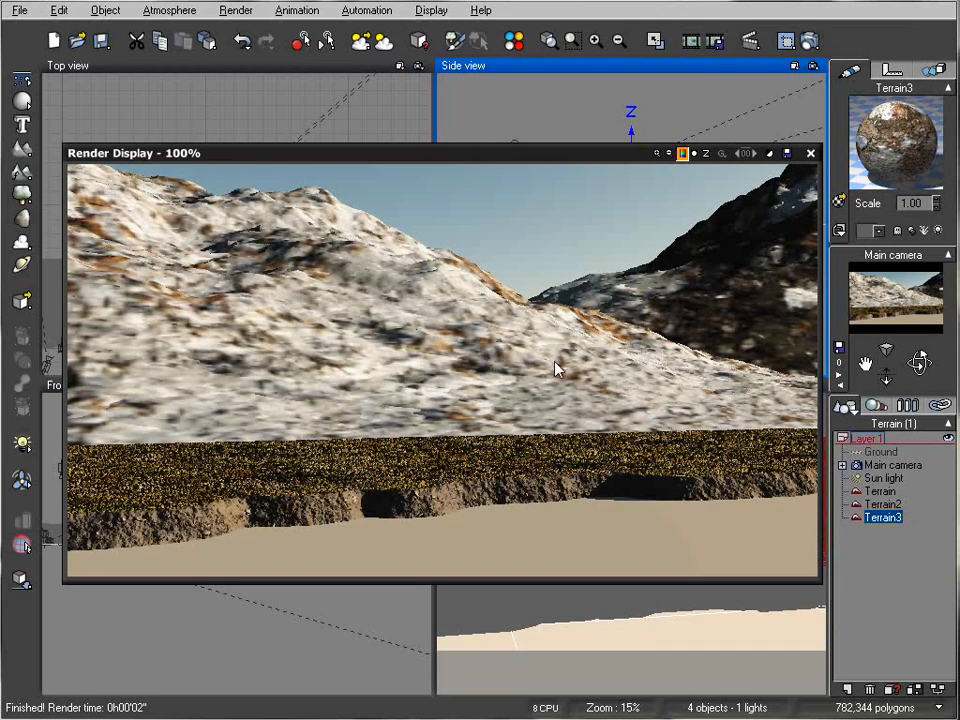
left_click(809, 153)
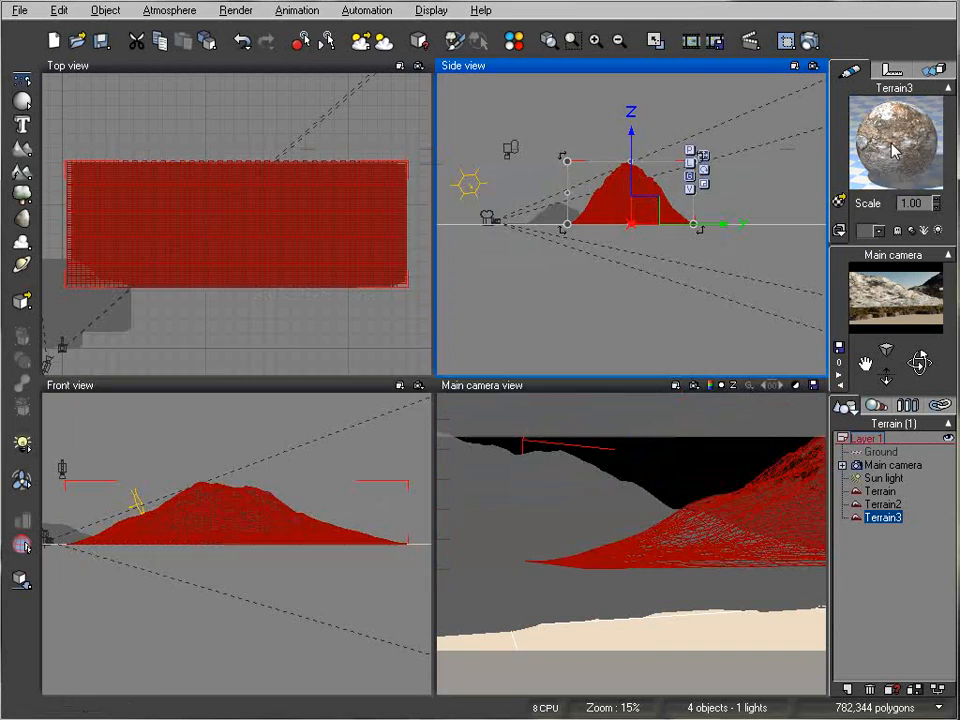
Edit Terrain2's material, set its overall scale to 0.50, and render the scene.
left_click(894, 504)
double_click(917, 140)
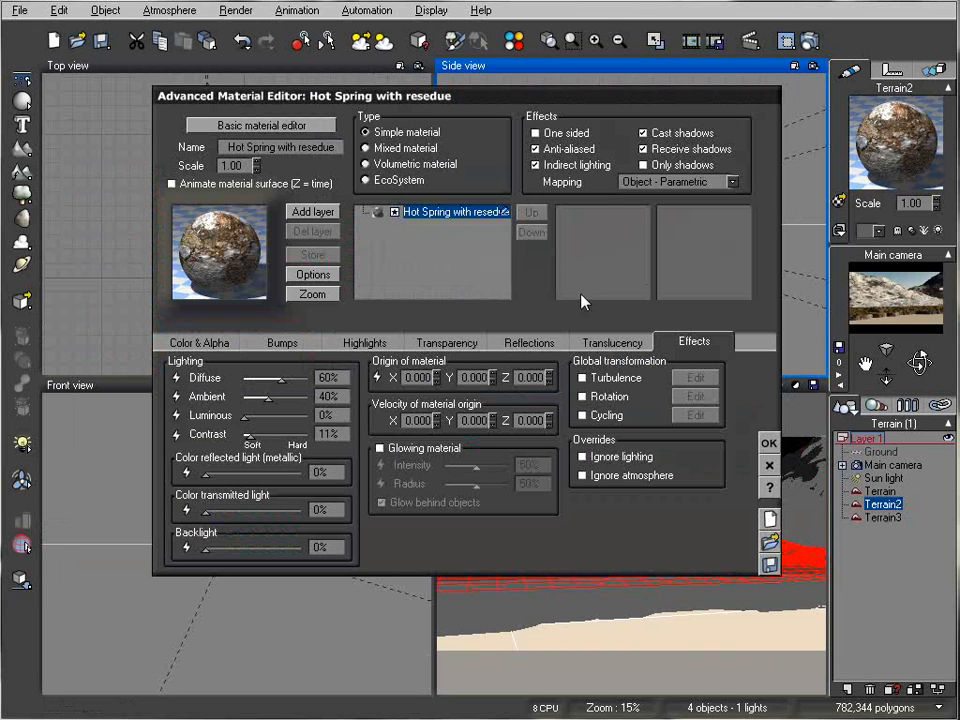
double_click(256, 166)
left_click(257, 169)
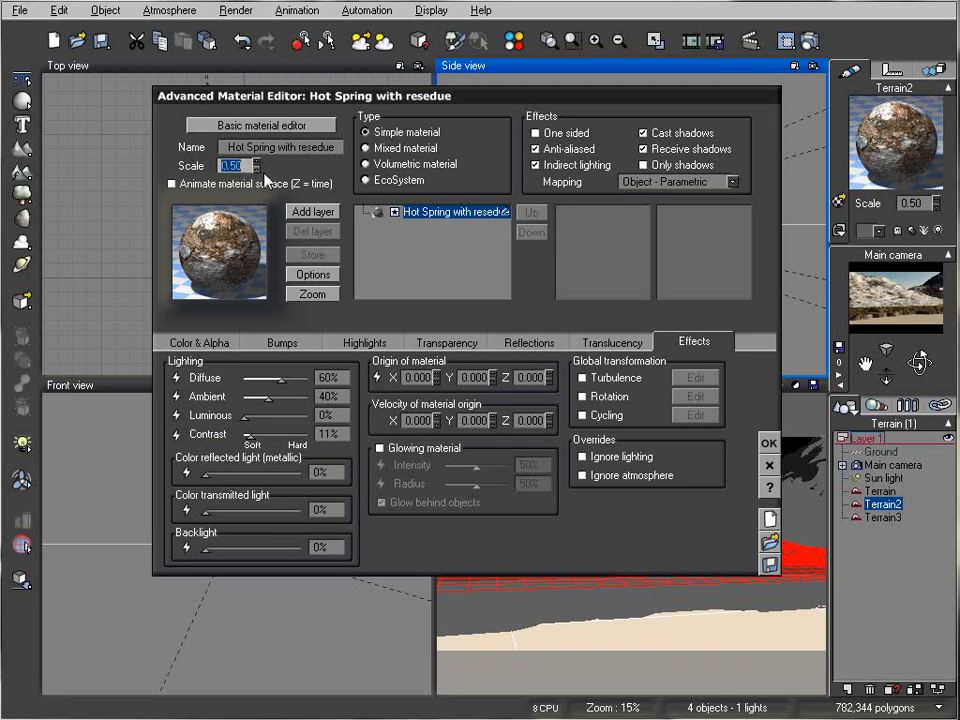
left_click(811, 42)
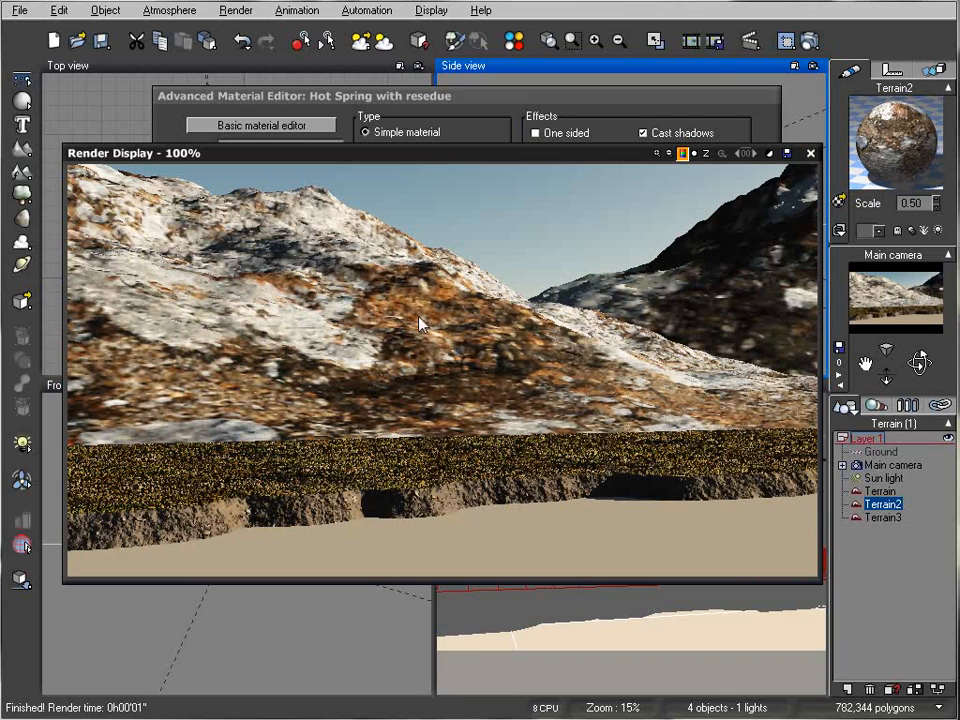
left_click(810, 153)
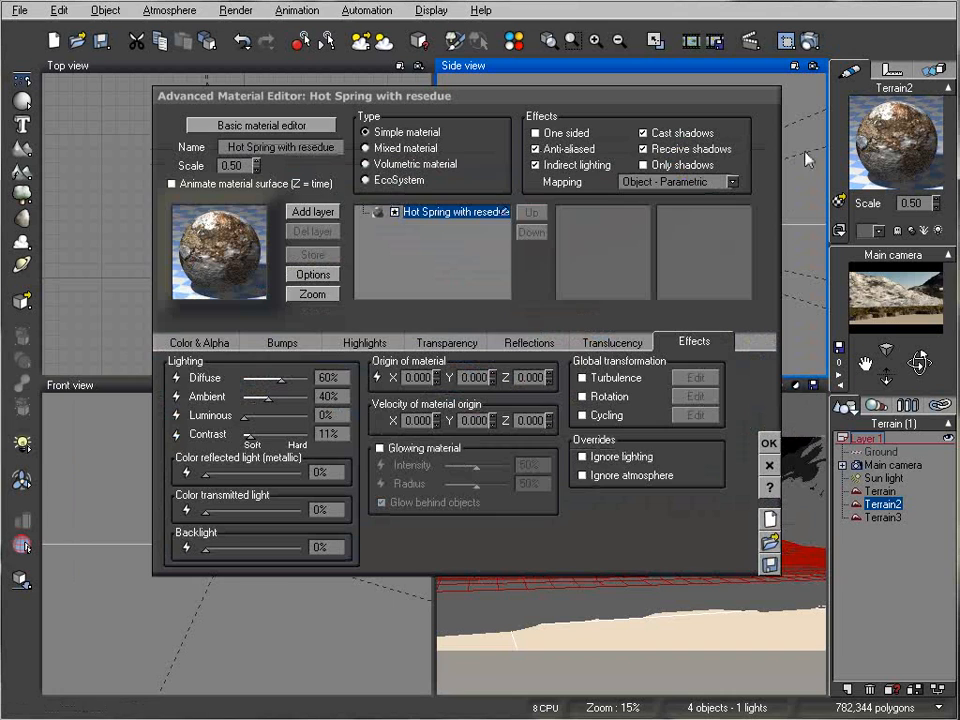
Reduce the overall scale of Terrain2's material to 0.10 and render the scene.
left_click(257, 168)
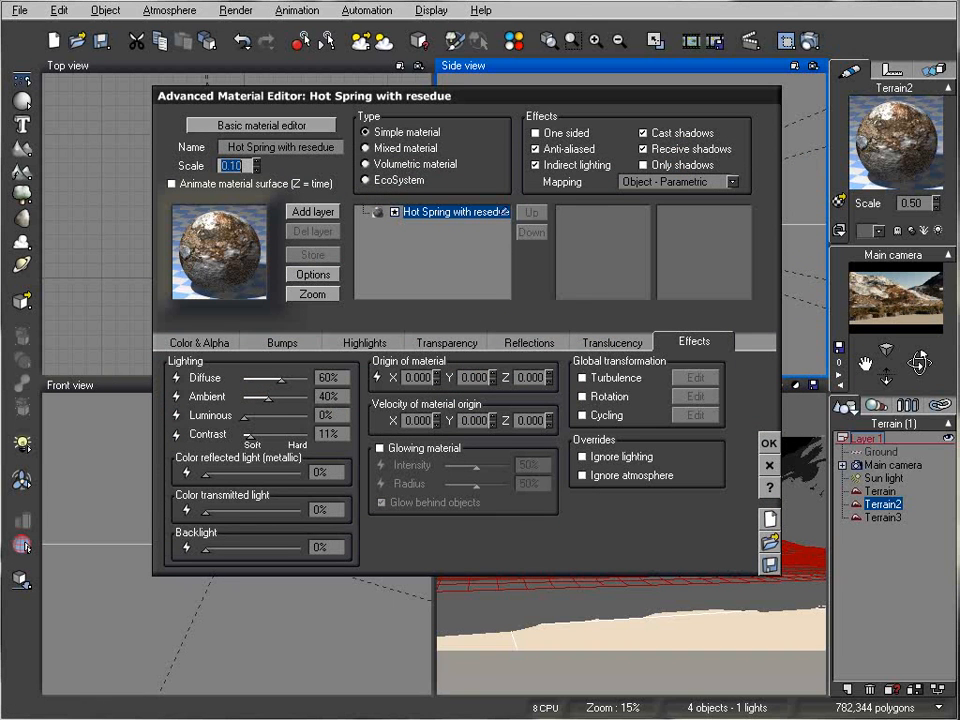
left_click(808, 41)
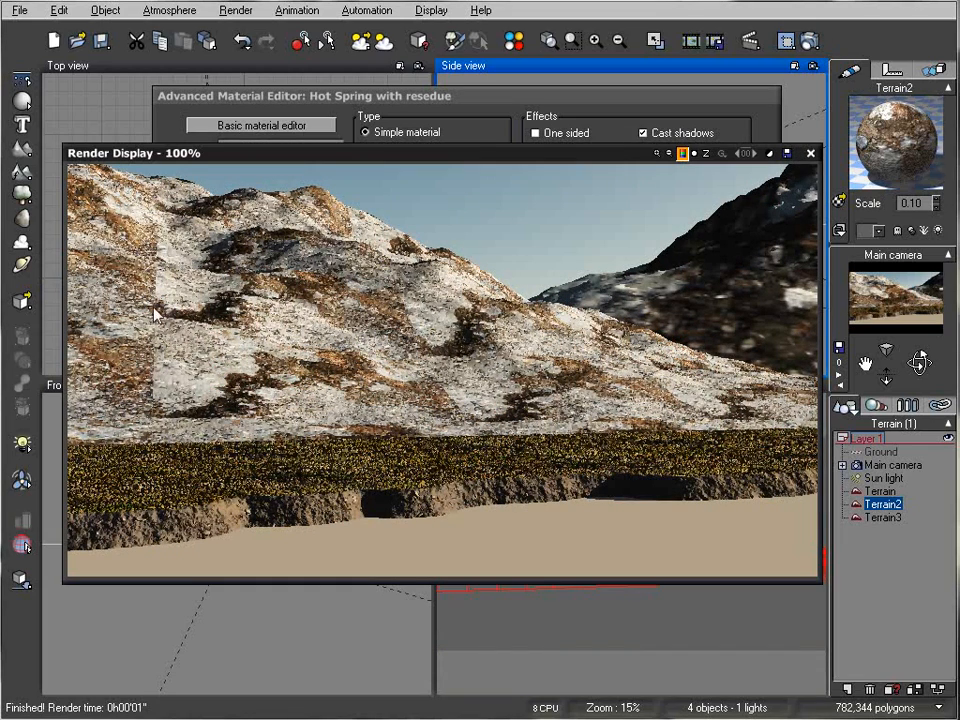
left_click(810, 153)
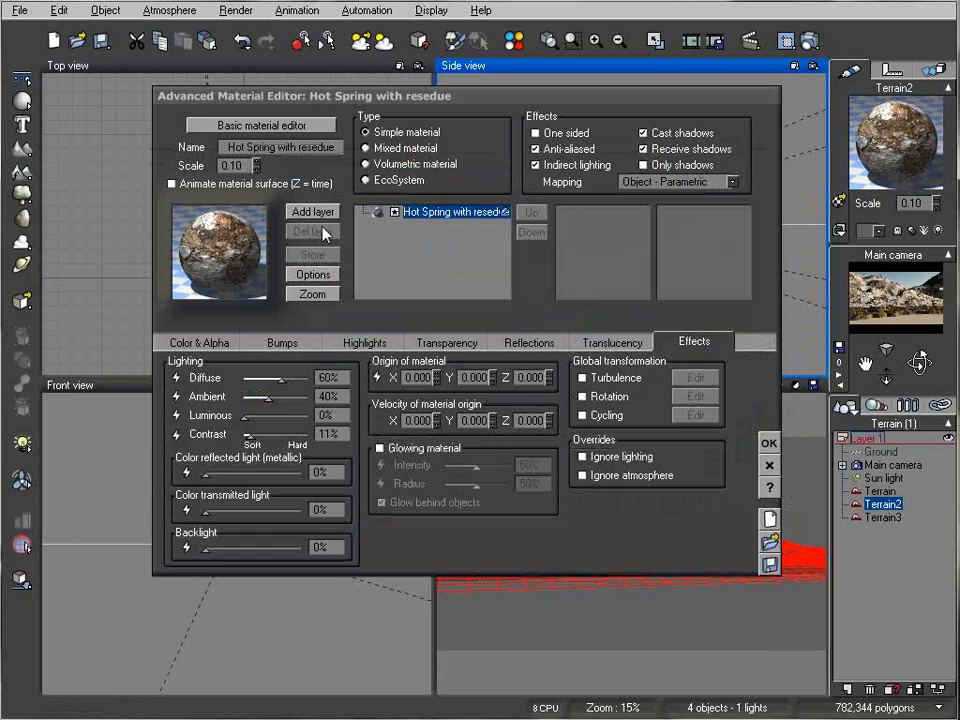
Set Terrain2's material scale to 0.40 and enable its Turbulence, Rotation and Cycling transformations.
left_click(258, 167)
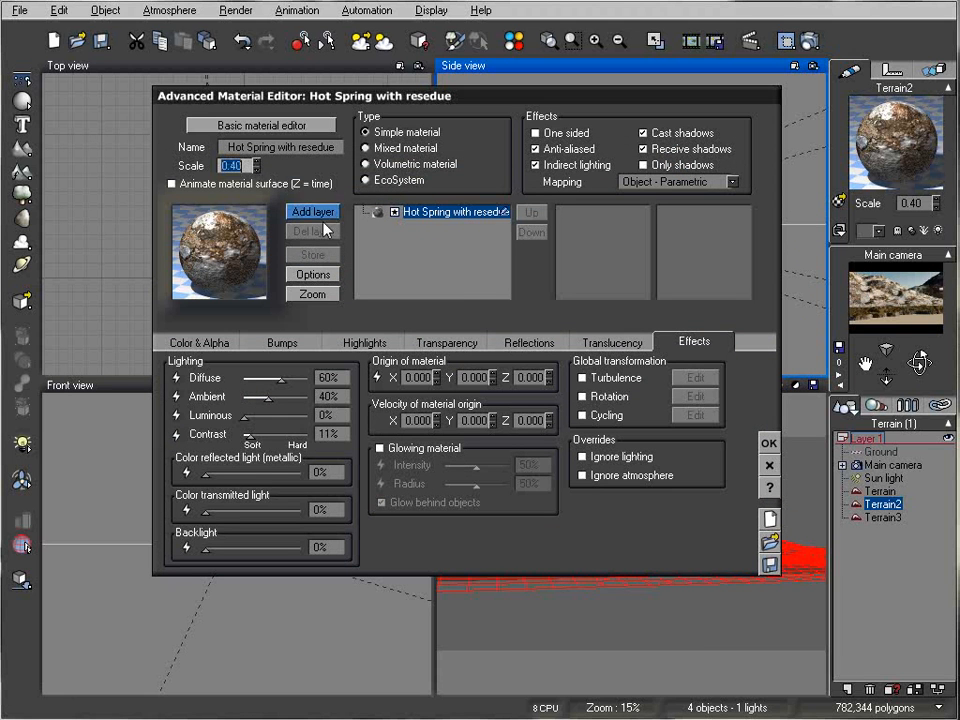
left_click(583, 378)
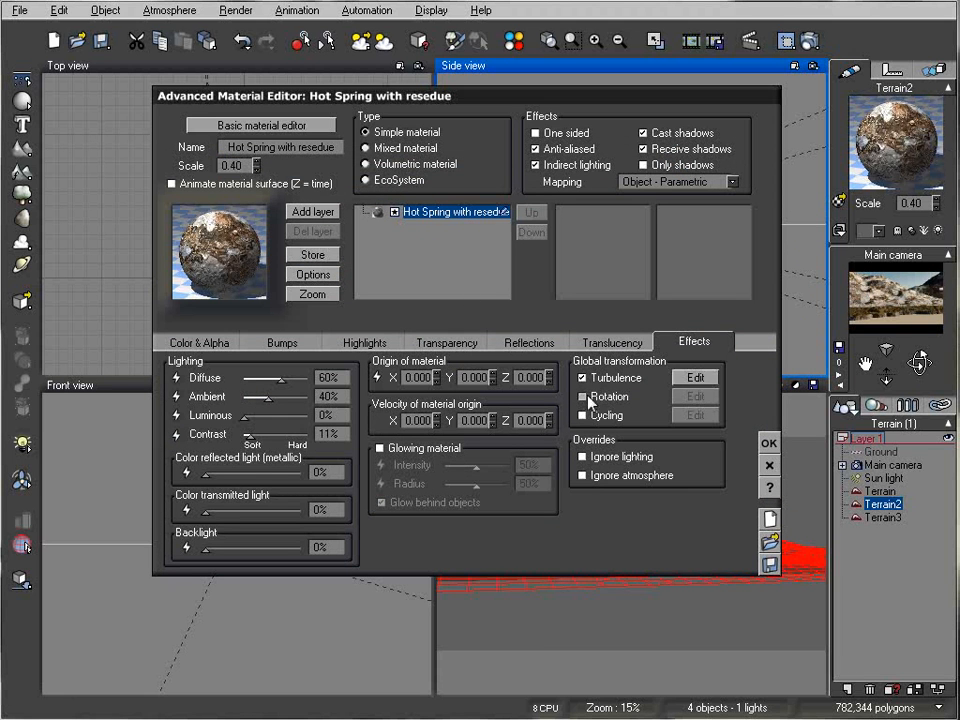
left_click(583, 397)
left_click(583, 415)
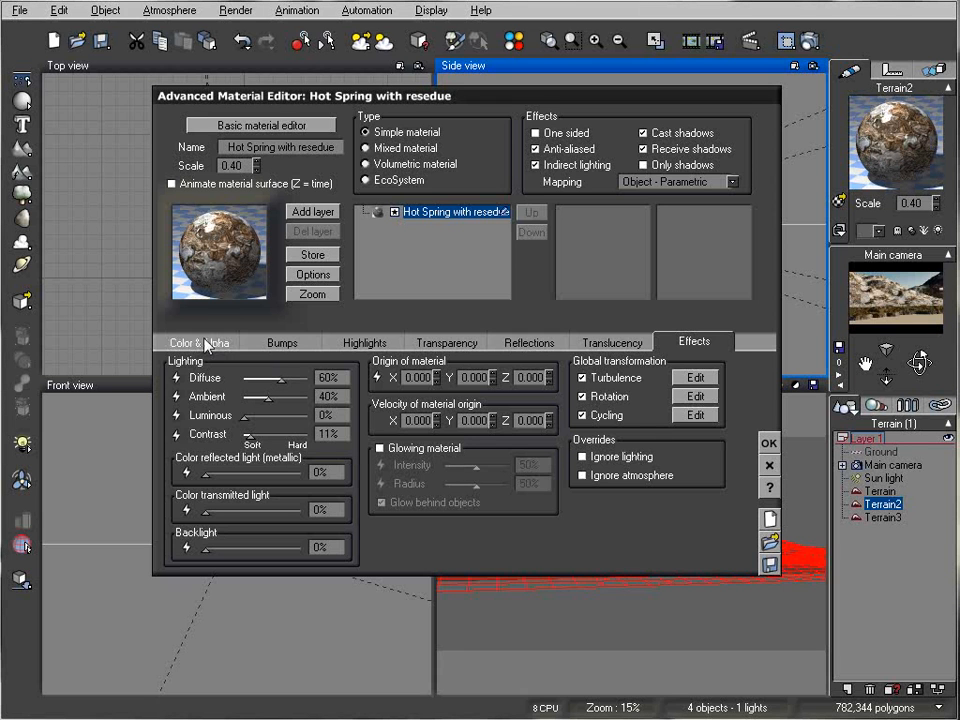
Set the bump depth of Terrain2's material to -0.350, accept the material, and render the scene.
left_click(280, 342)
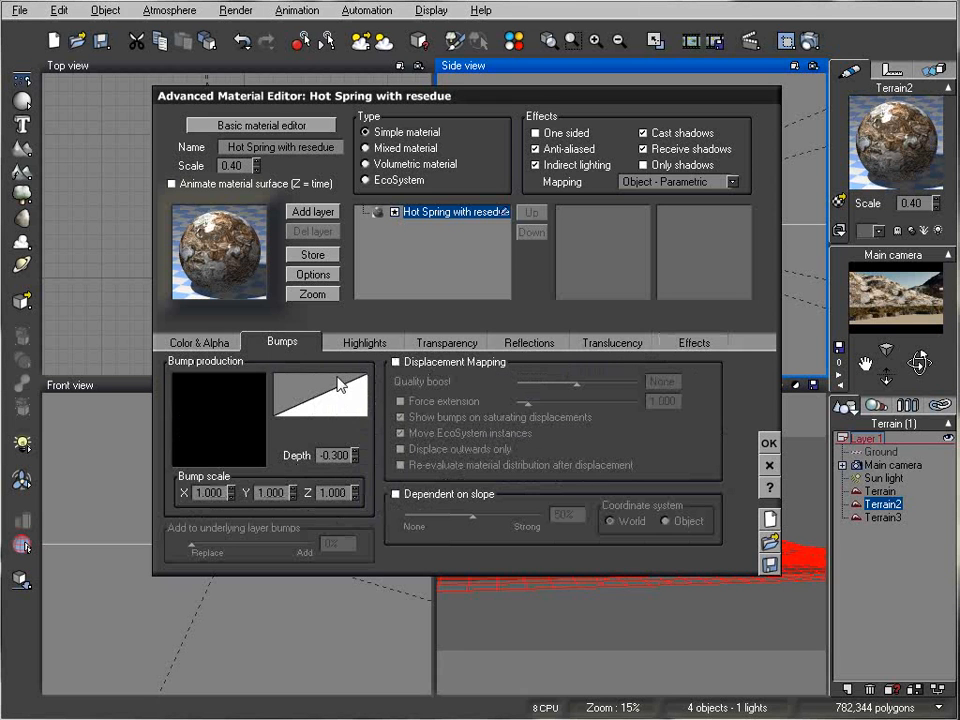
left_click(355, 458)
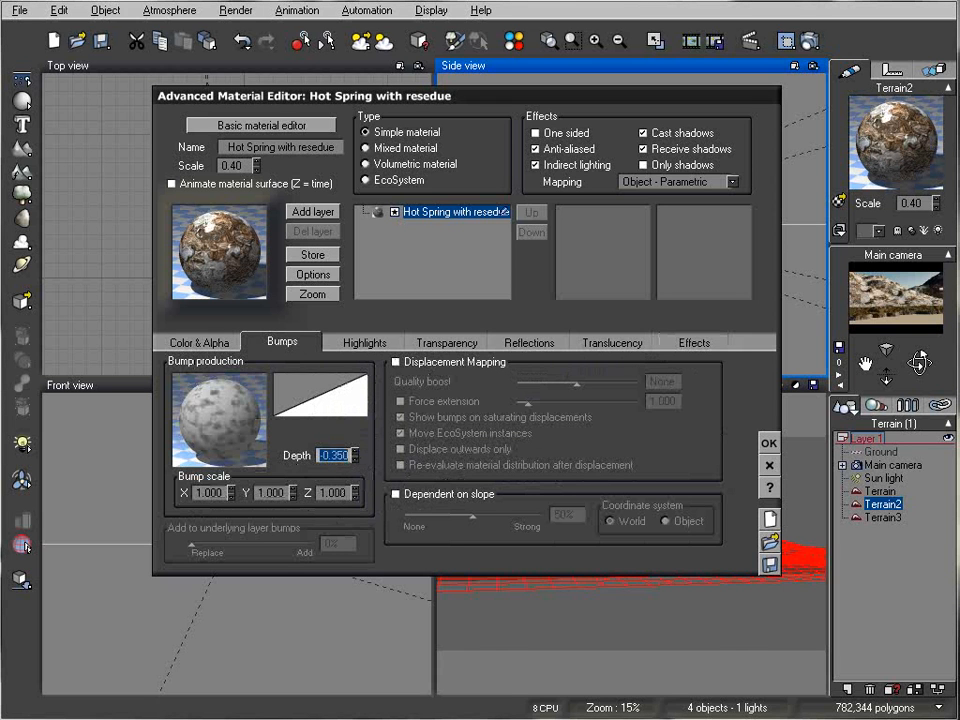
left_click(769, 443)
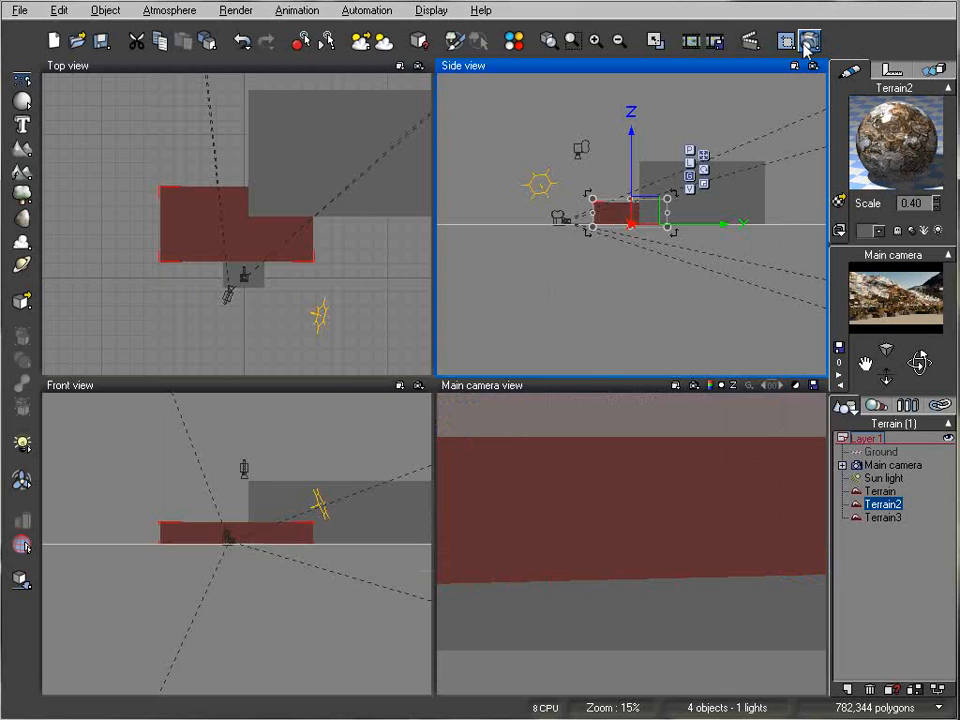
left_click(810, 42)
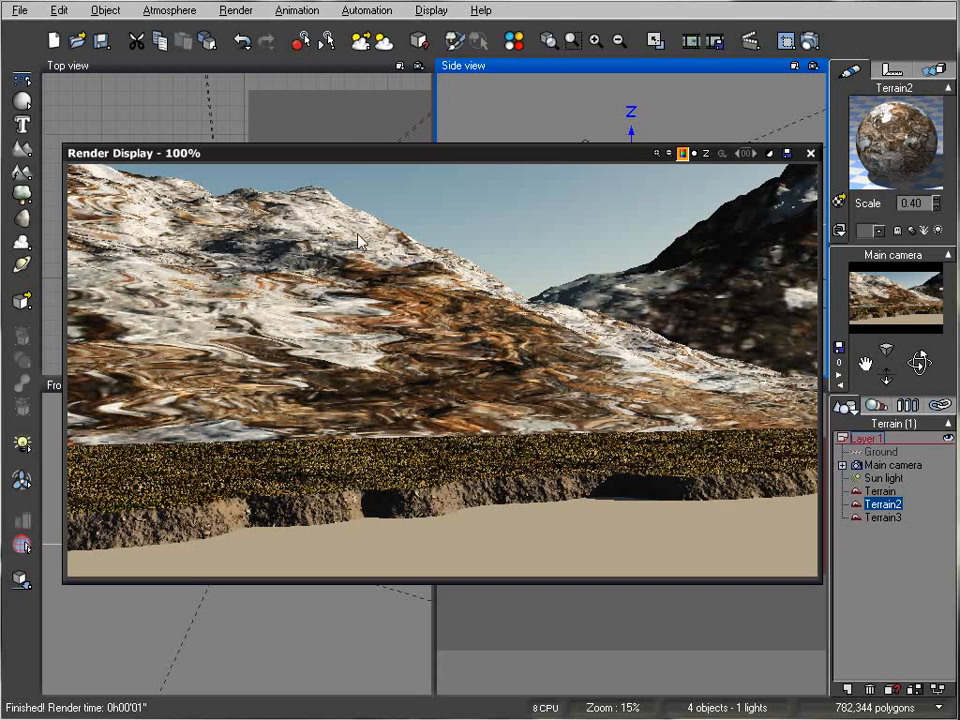
left_click(810, 152)
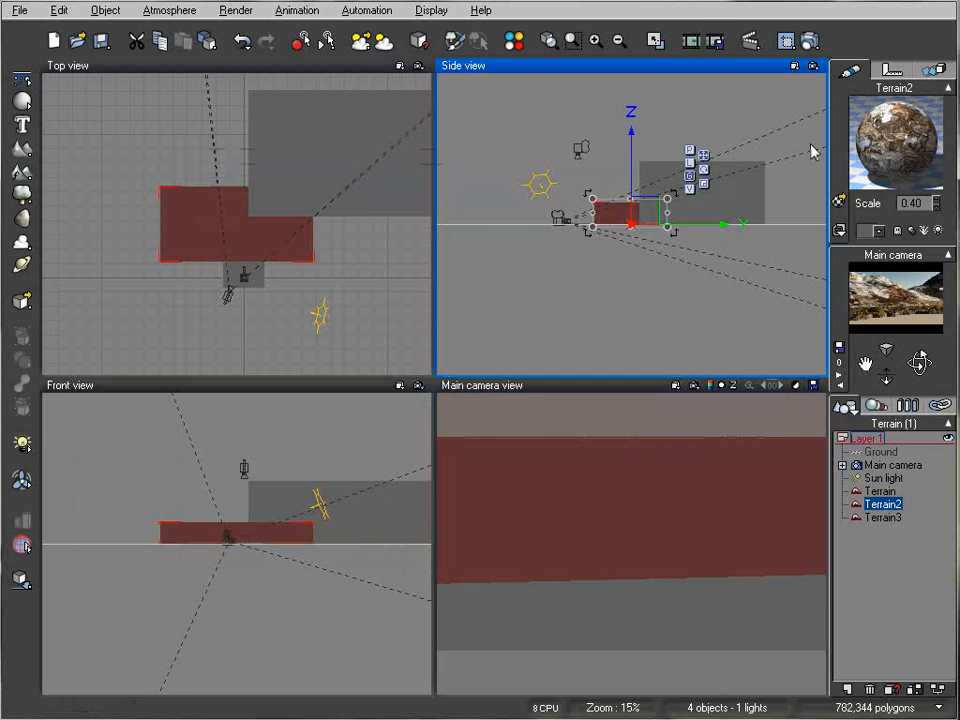
Disable Turbulence, Rotation and Cycling in Terrain2's material, accept it, and render the scene.
double_click(879, 118)
left_click(694, 342)
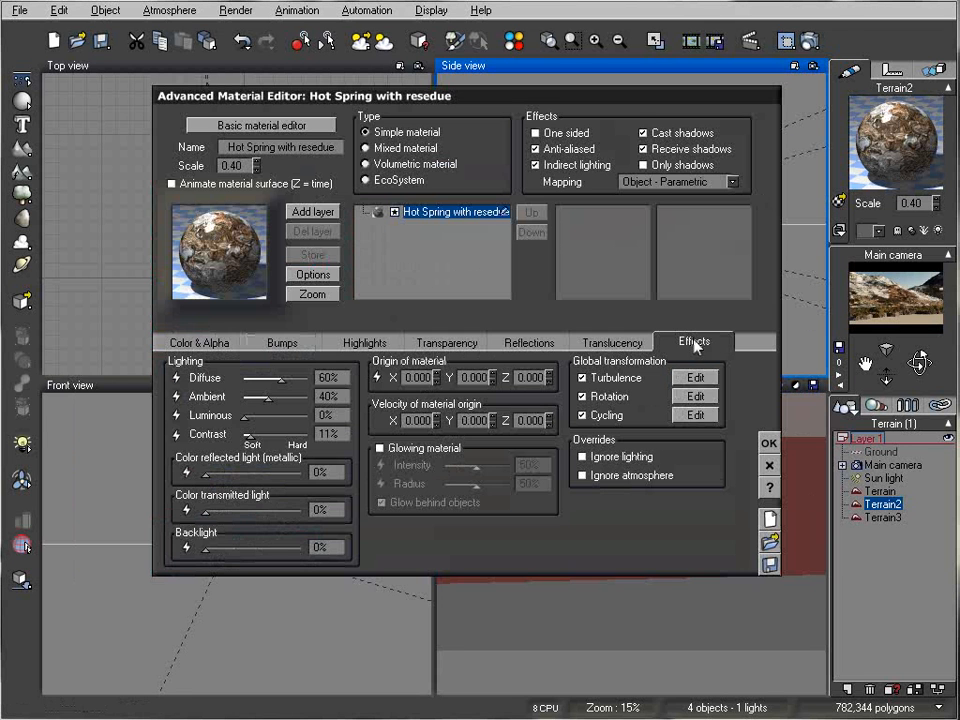
left_click(582, 378)
left_click(583, 397)
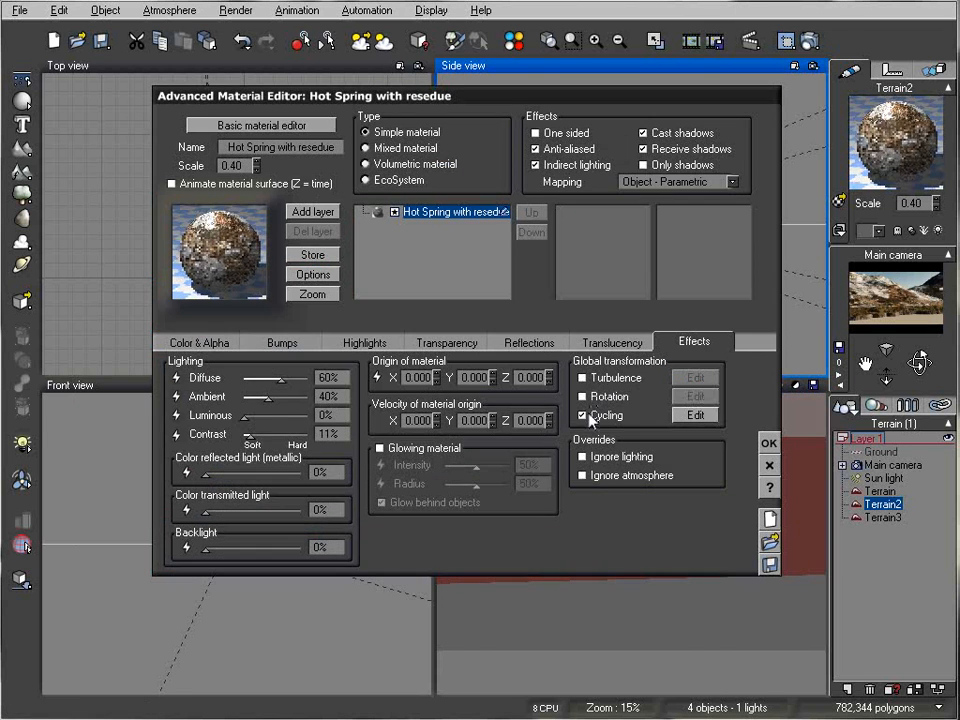
left_click(583, 415)
left_click(769, 443)
left_click(812, 40)
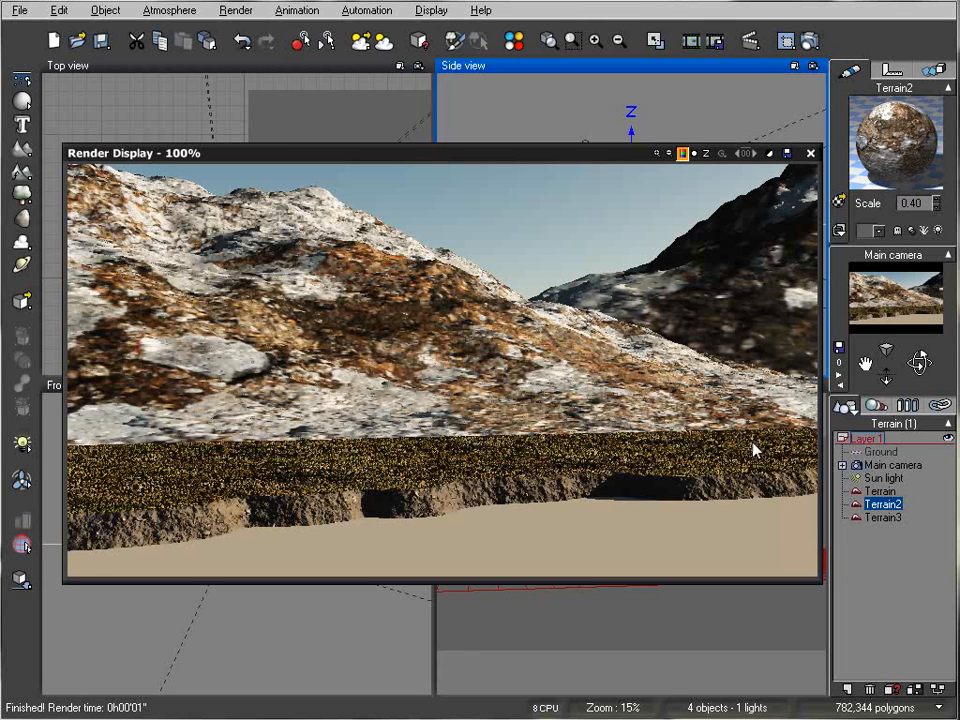
left_click(810, 153)
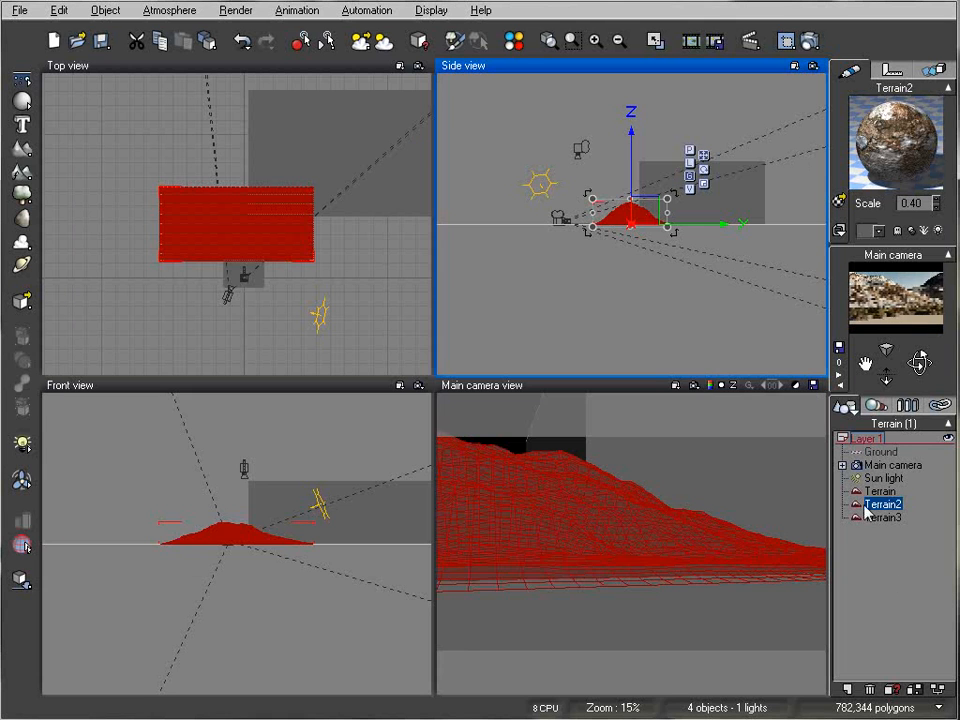
Convert Terrain2's Hot Spring material to an EcoSystem and enable Dynamic population.
double_click(906, 130)
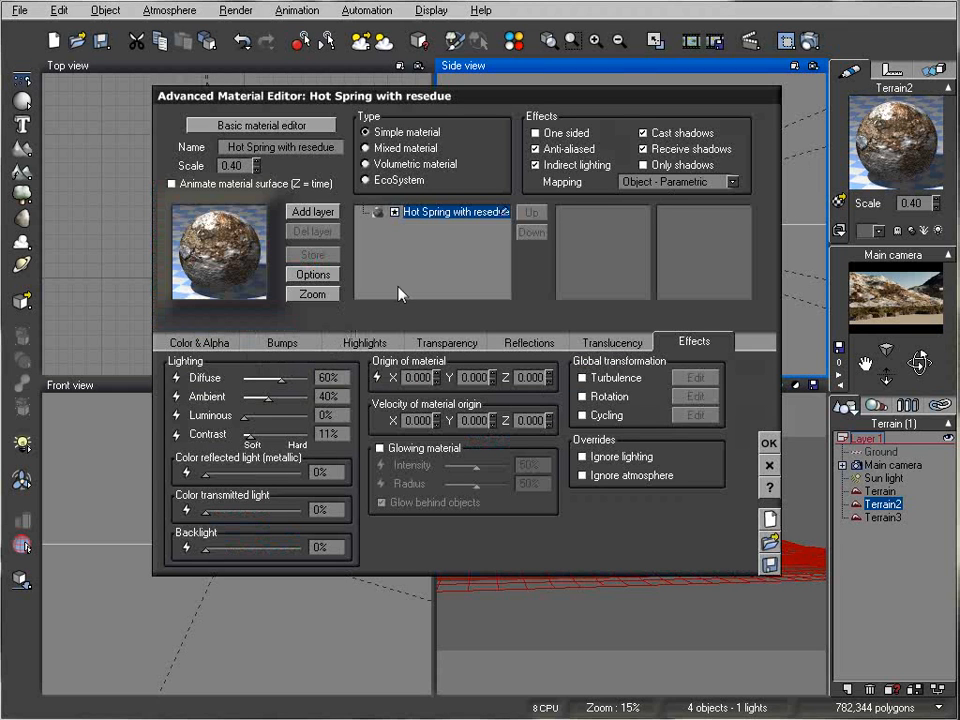
left_click(384, 180)
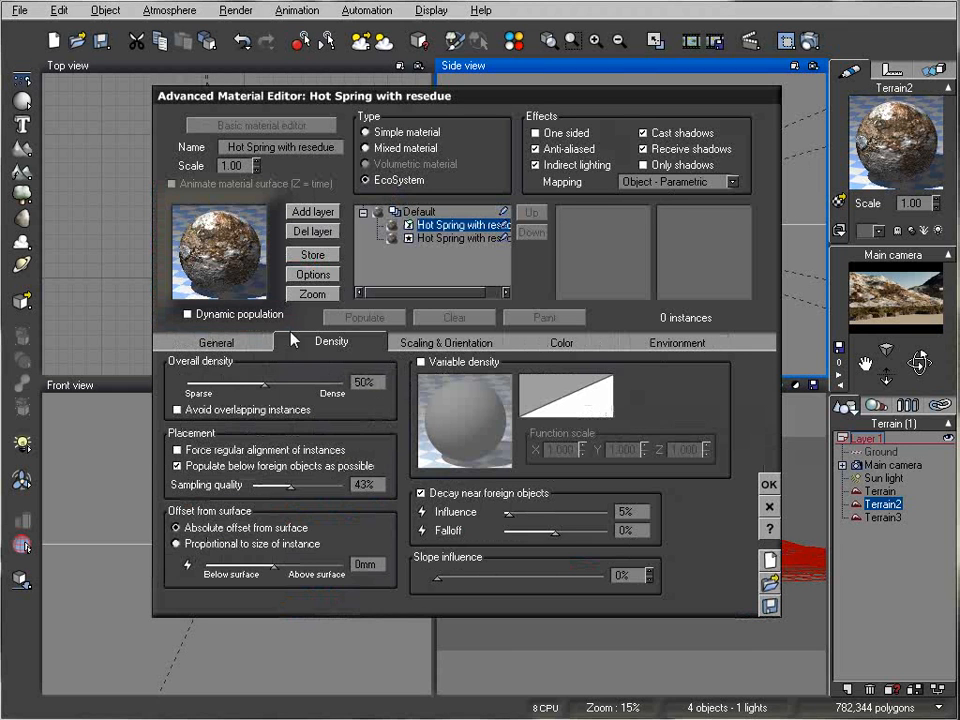
left_click(216, 316)
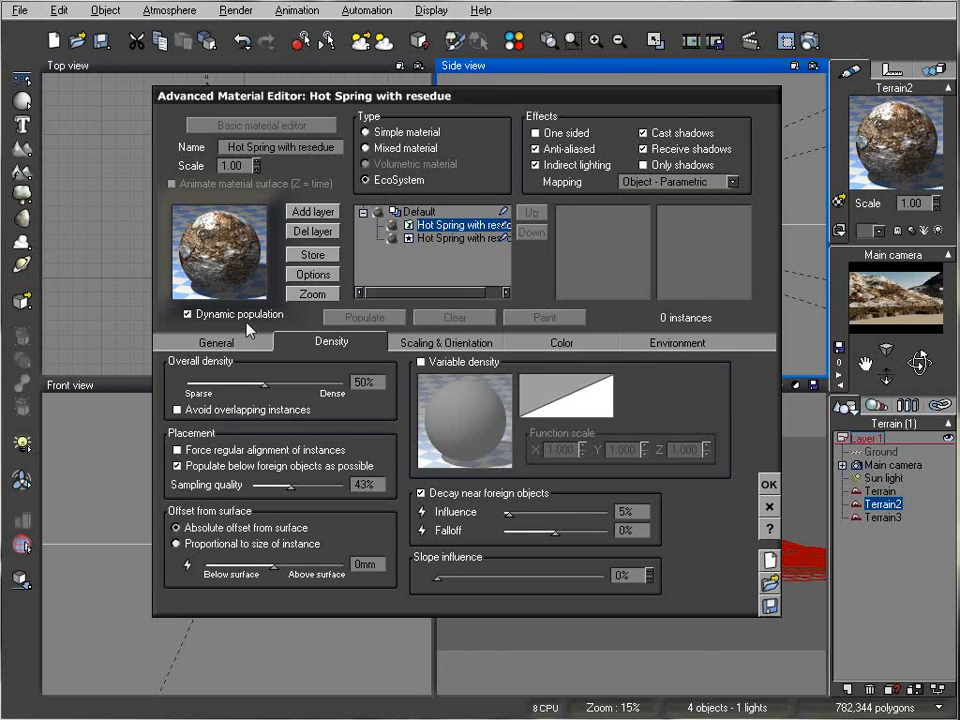
left_click_drag(307, 96, 527, 106)
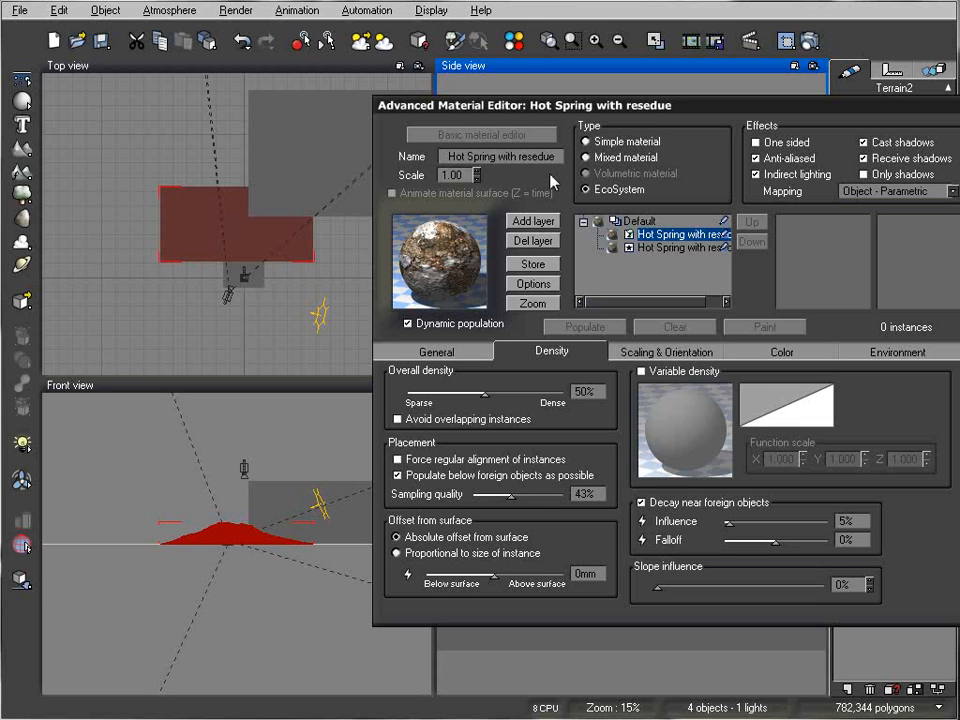
left_click_drag(598, 111, 547, 120)
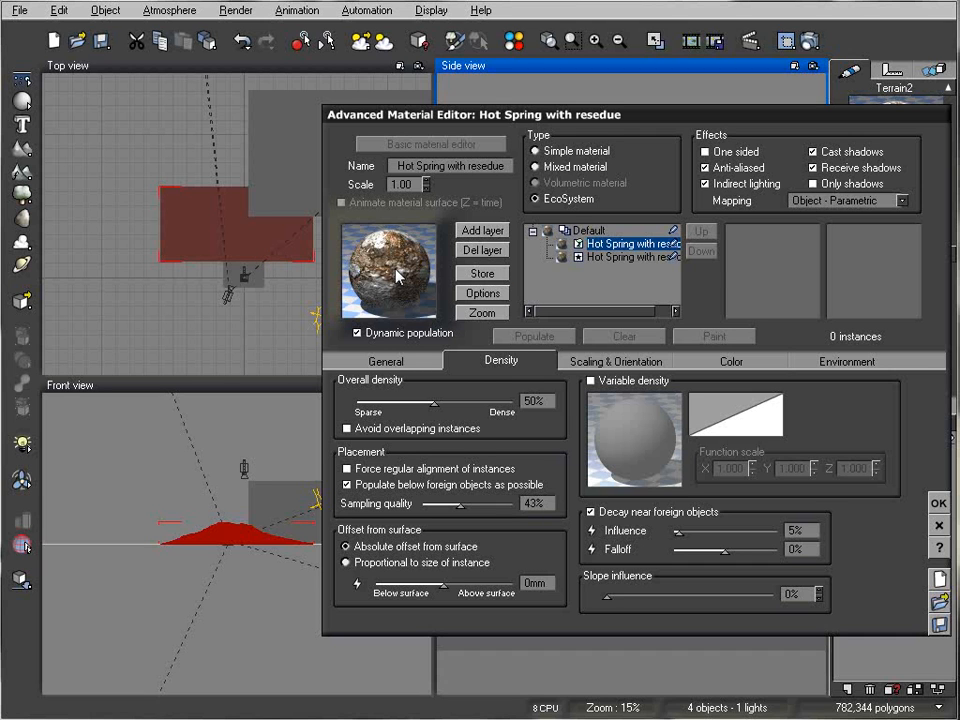
Set the scale of the underlying Hot Spring layer in Terrain2's EcoSystem material to 0.600.
left_click(630, 258)
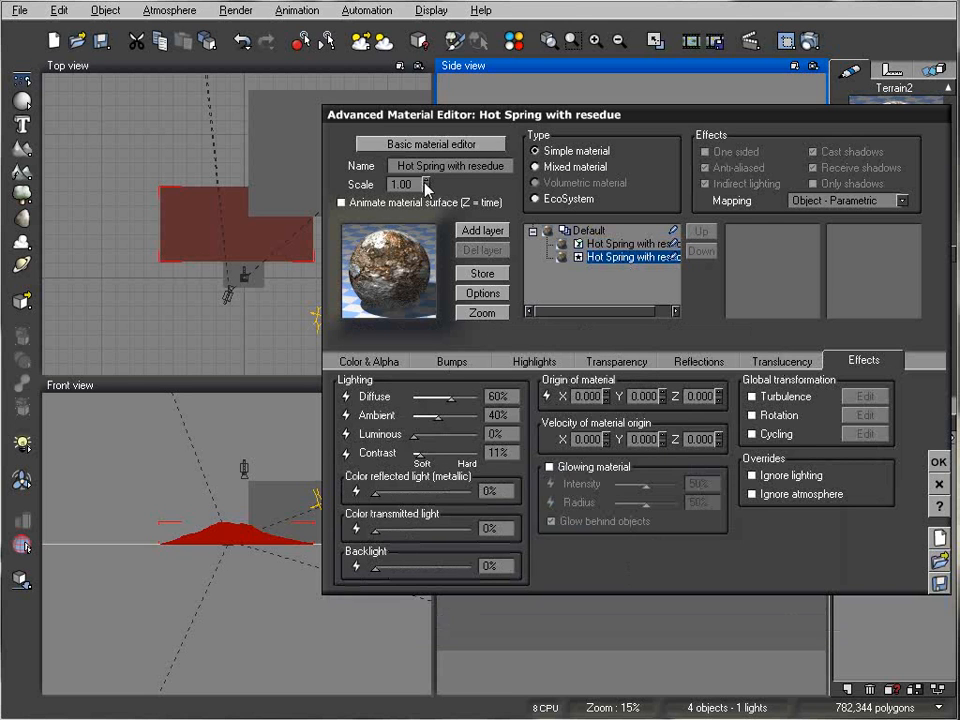
left_click(630, 243)
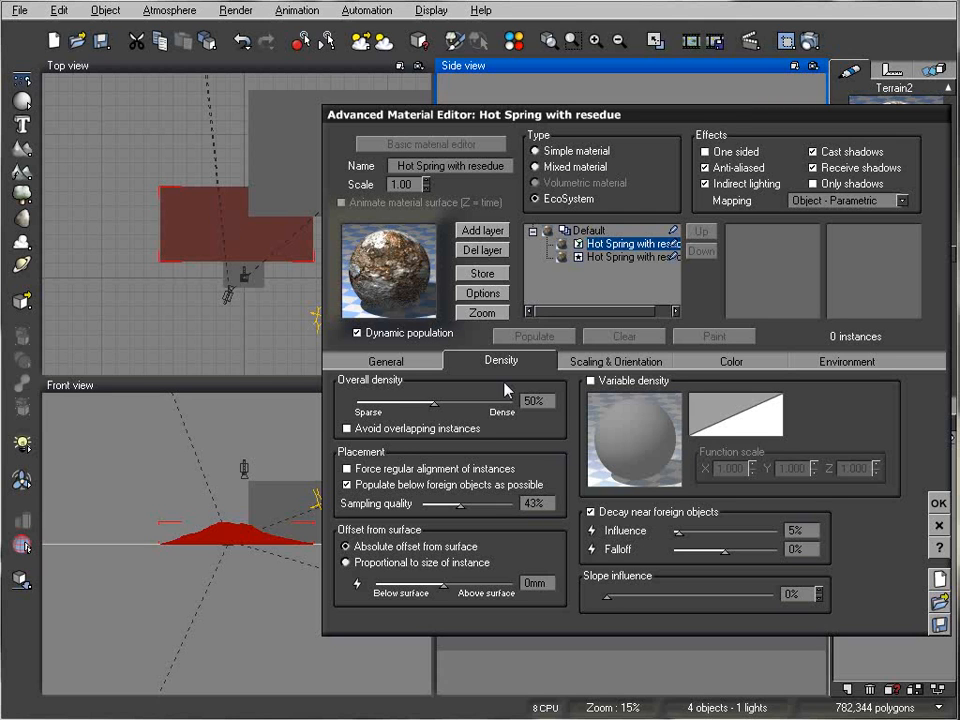
left_click(635, 258)
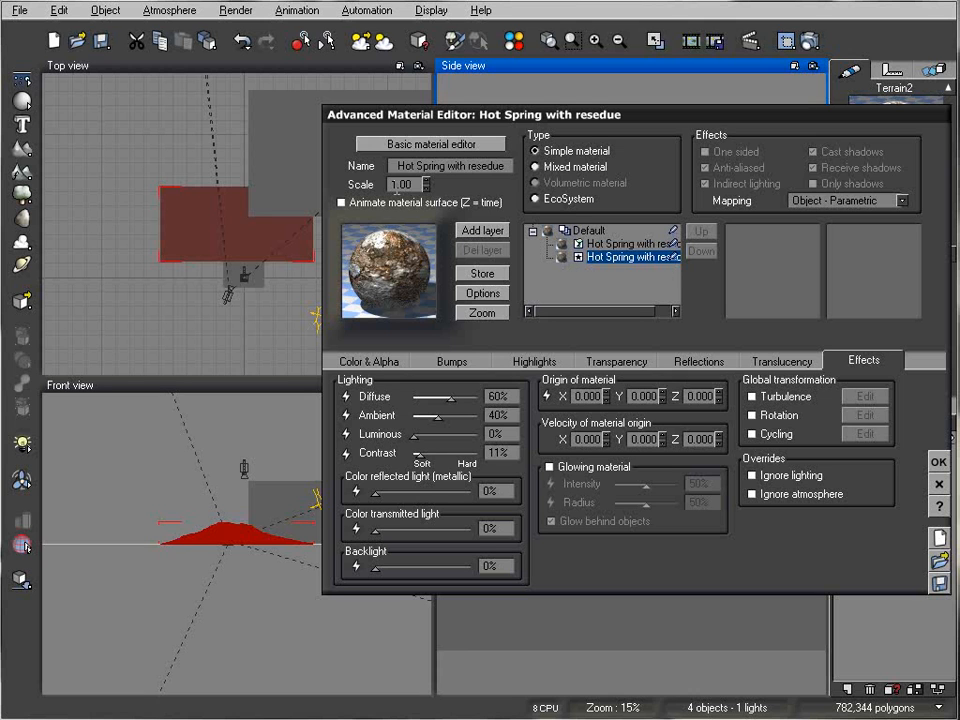
double_click(408, 185)
left_click(615, 245)
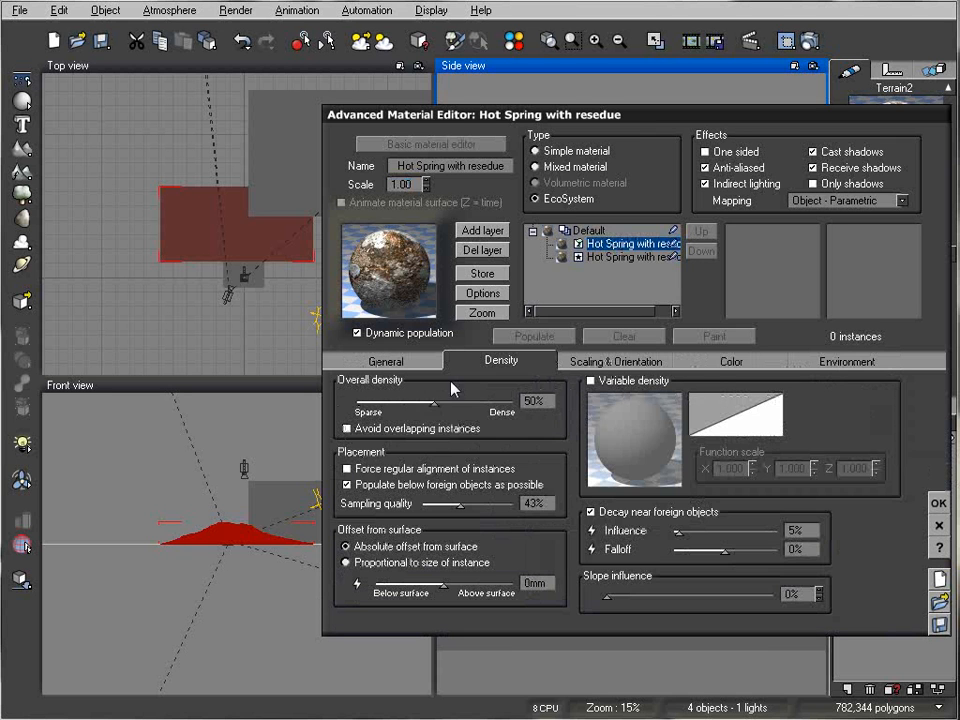
Add the Scots Pine tree to the EcoSystem population of Terrain2's material.
left_click(386, 361)
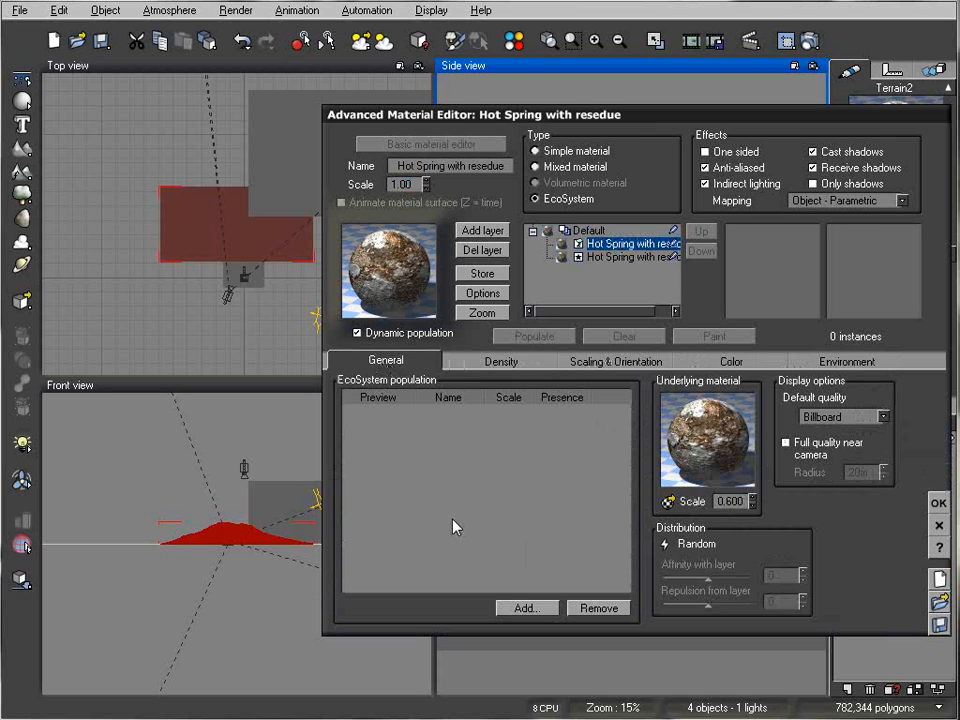
left_click(530, 609)
left_click(584, 635)
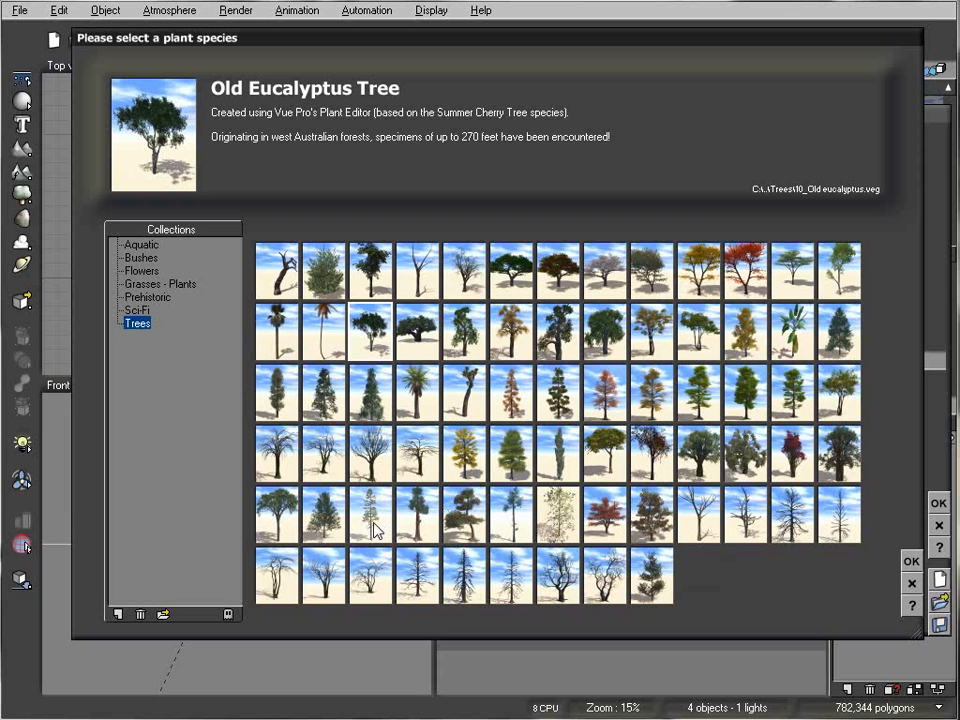
left_click(286, 398)
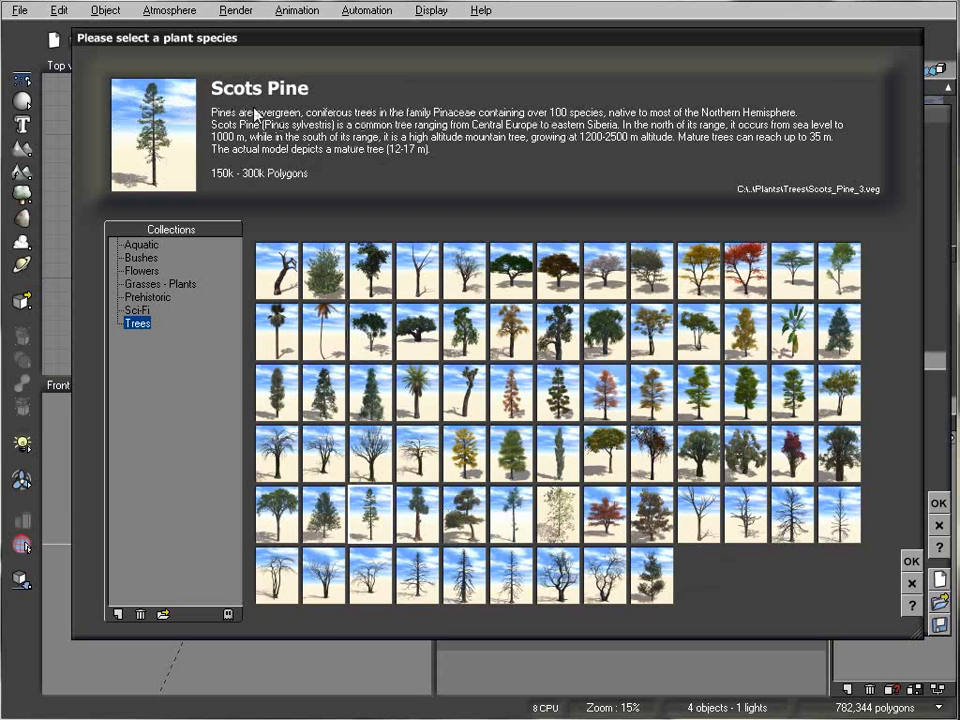
left_click(911, 562)
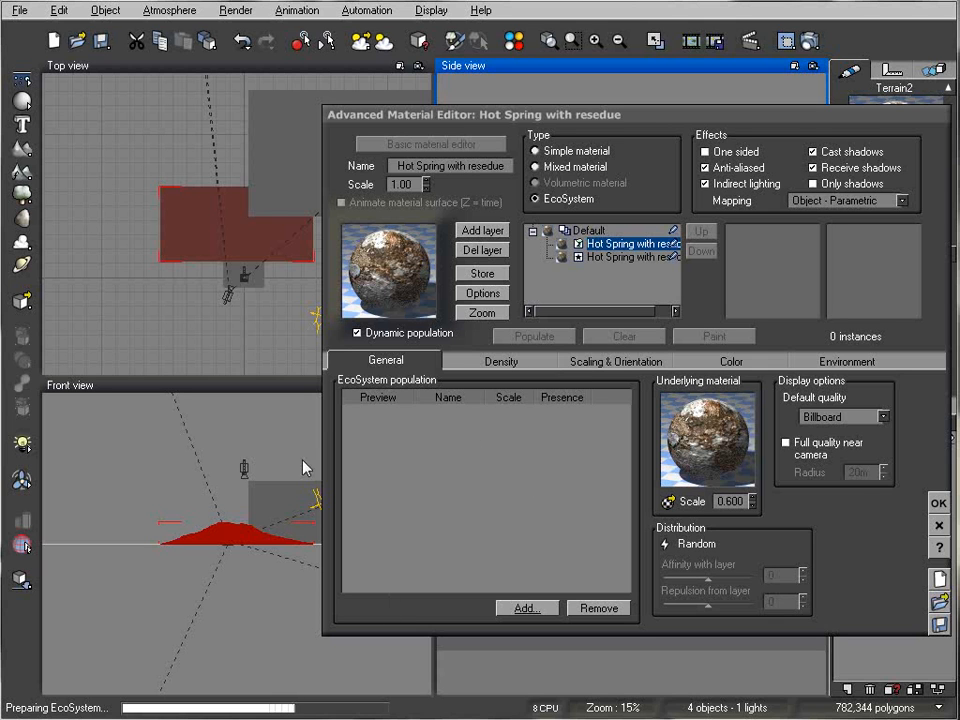
Add the Winter Tree H plant to the EcoSystem population of Terrain2's material.
left_click(527, 608)
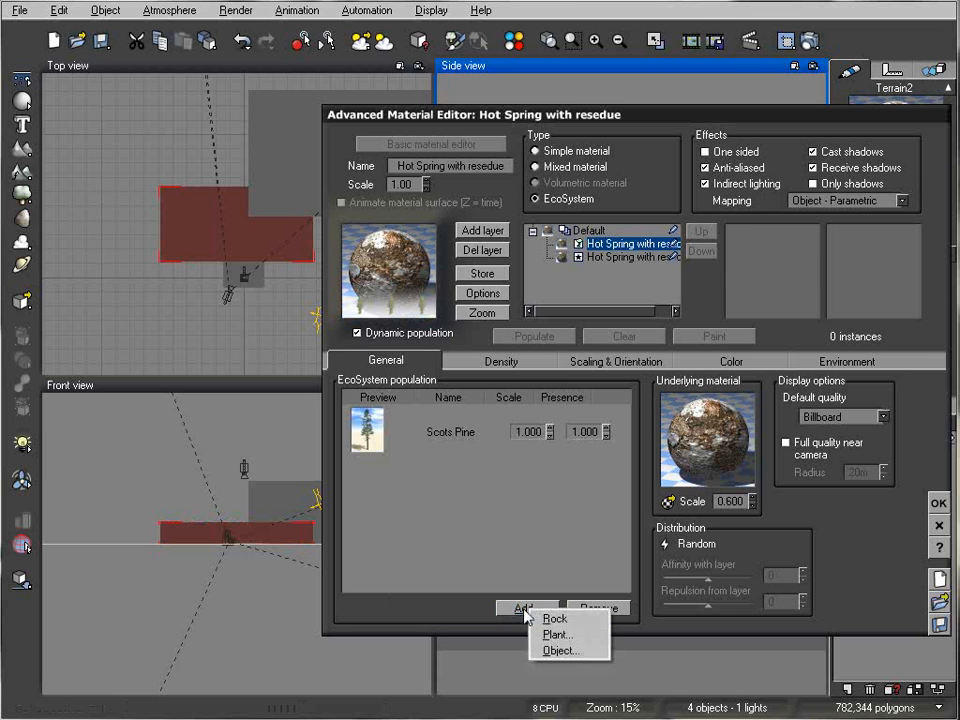
left_click(553, 691)
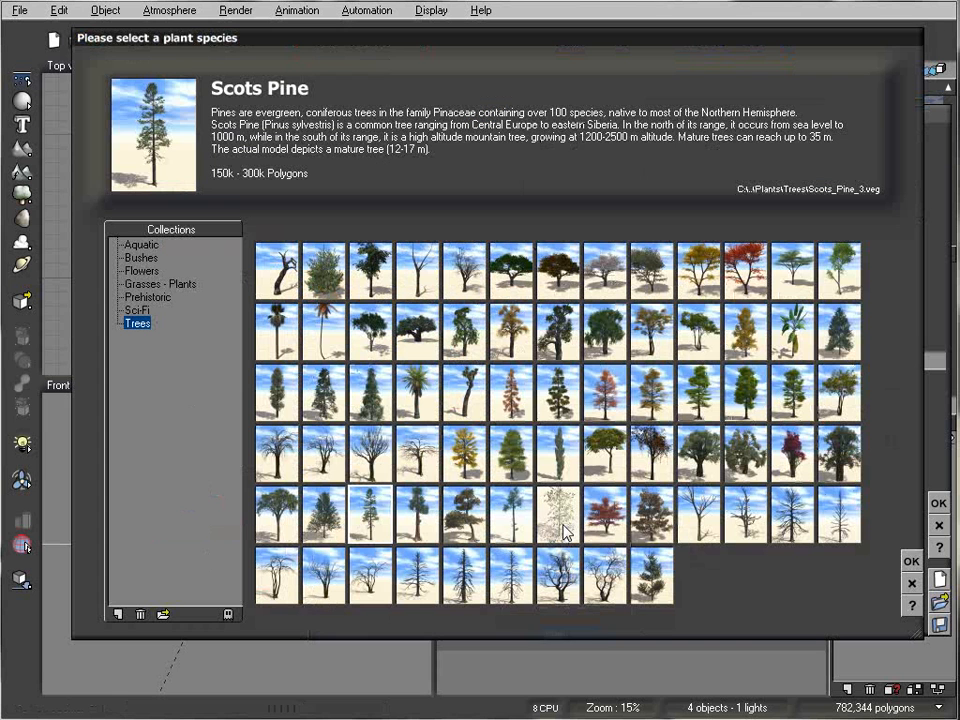
left_click(508, 577)
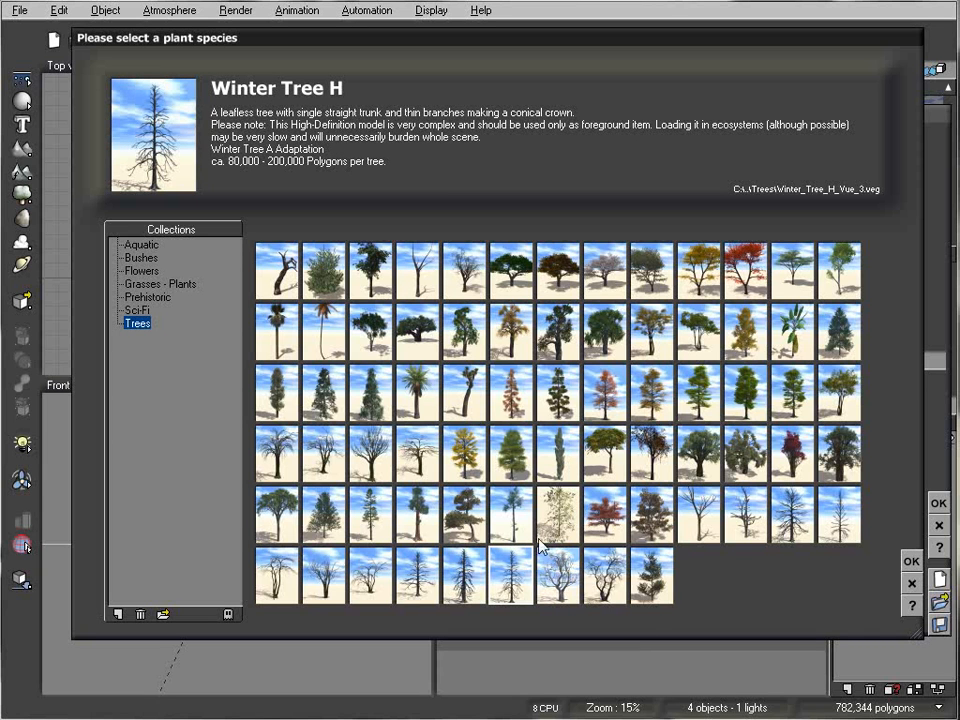
left_click(908, 565)
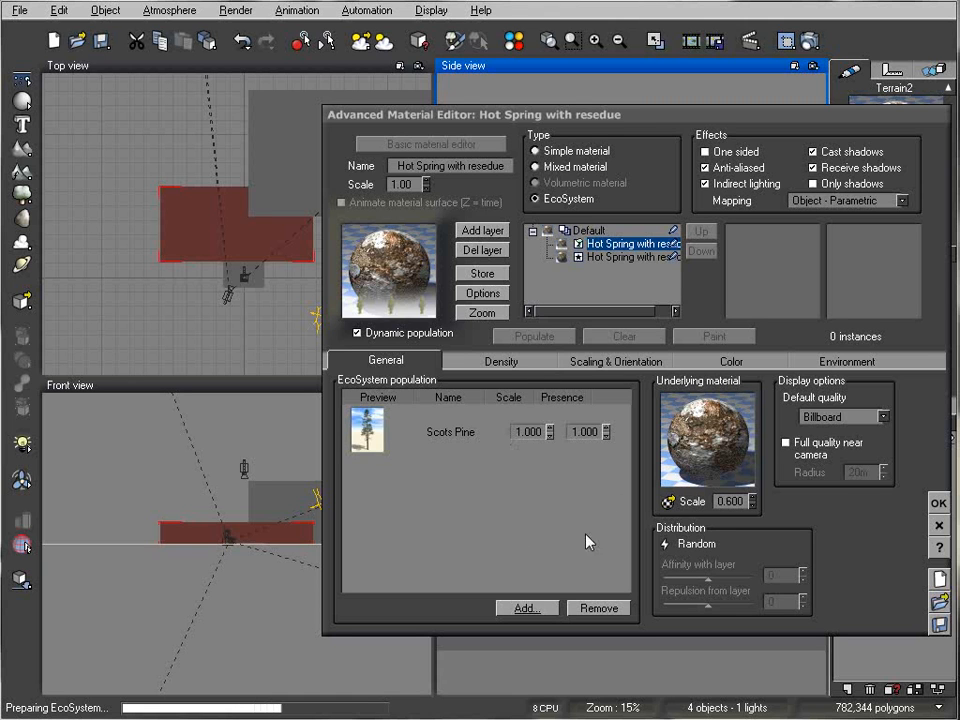
left_click(527, 608)
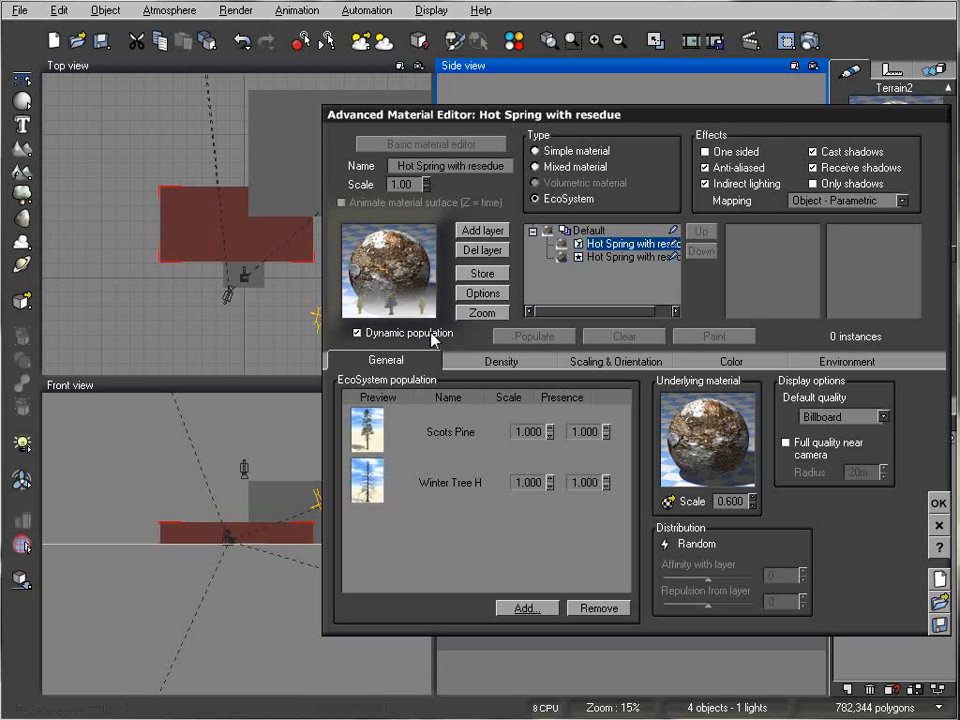
Set the EcoSystem's overall density to 76% and its overall scaling to 0.378.
left_click(498, 361)
left_click_drag(433, 403, 480, 403)
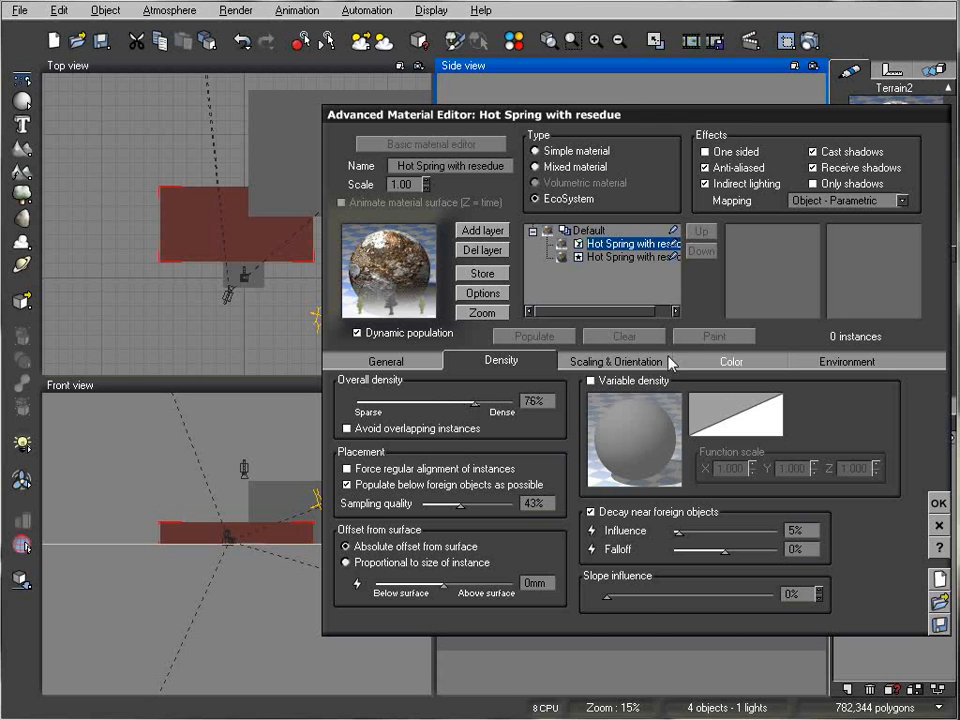
left_click(614, 361)
left_click_drag(423, 396, 410, 395)
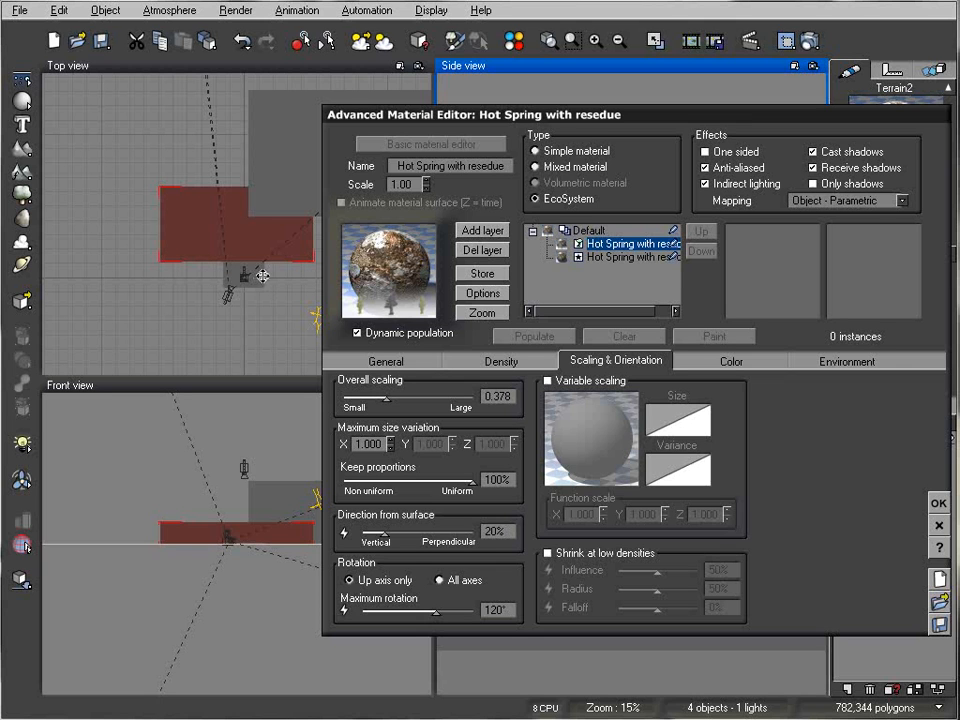
Accept Terrain2's EcoSystem material and render the scene.
left_click(938, 502)
left_click(809, 40)
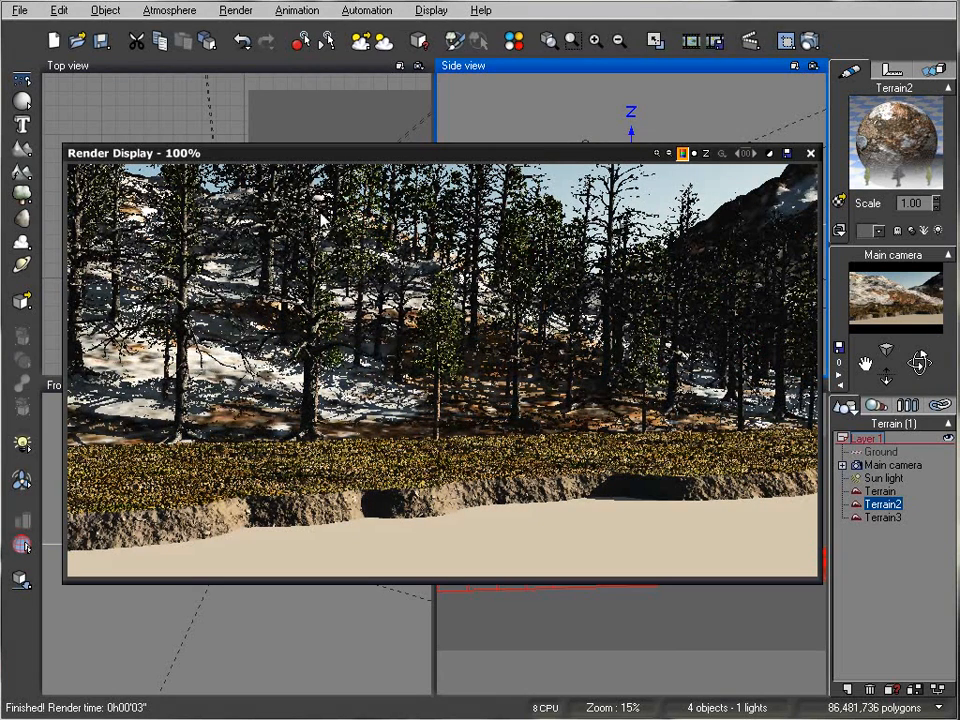
left_click(810, 153)
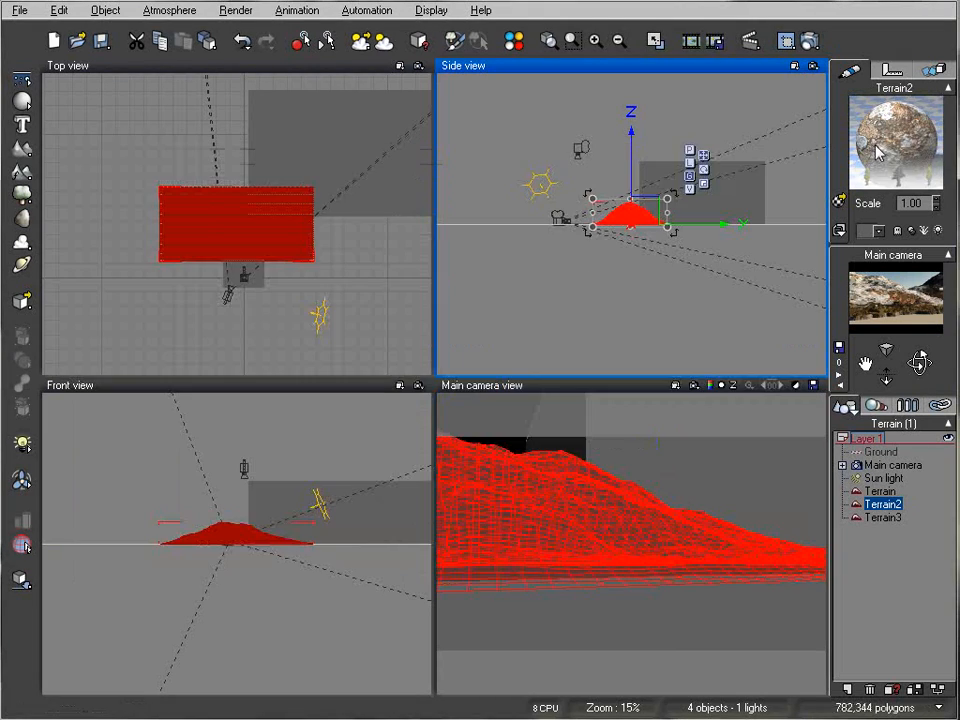
Reopen Terrain2's material and add the Blue Spruce tree to its EcoSystem population.
double_click(875, 150)
left_click(385, 361)
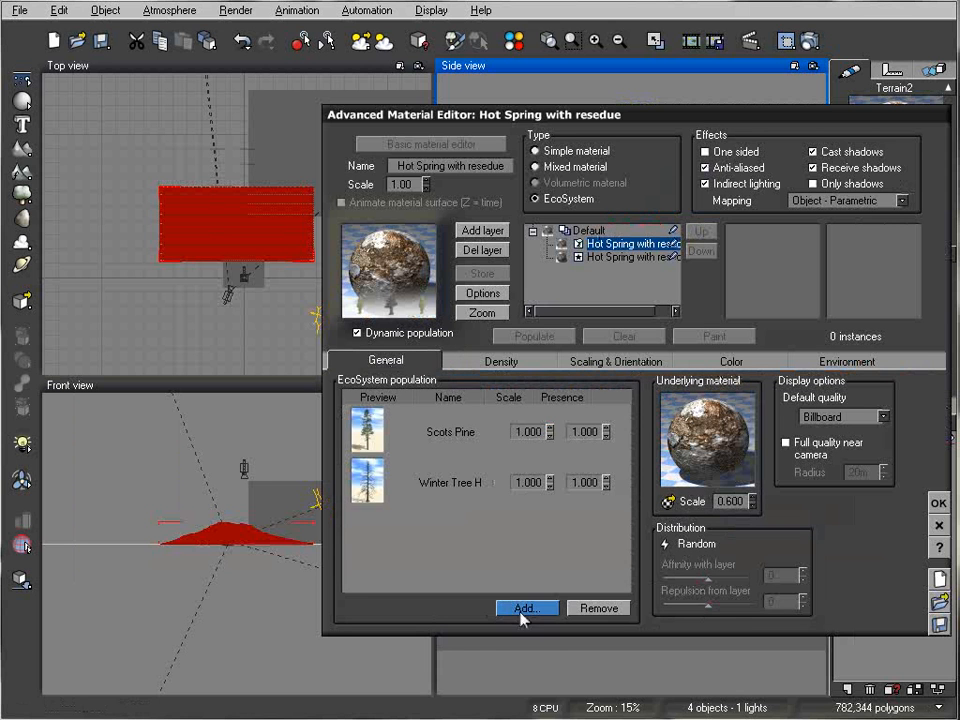
left_click(523, 612)
left_click(553, 573)
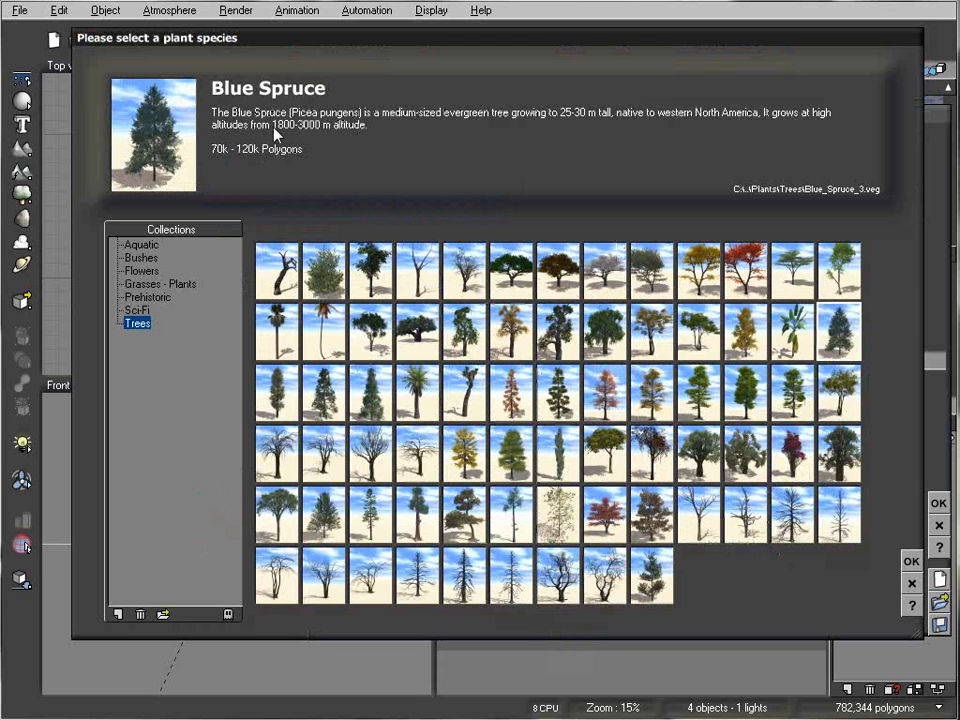
left_click(911, 561)
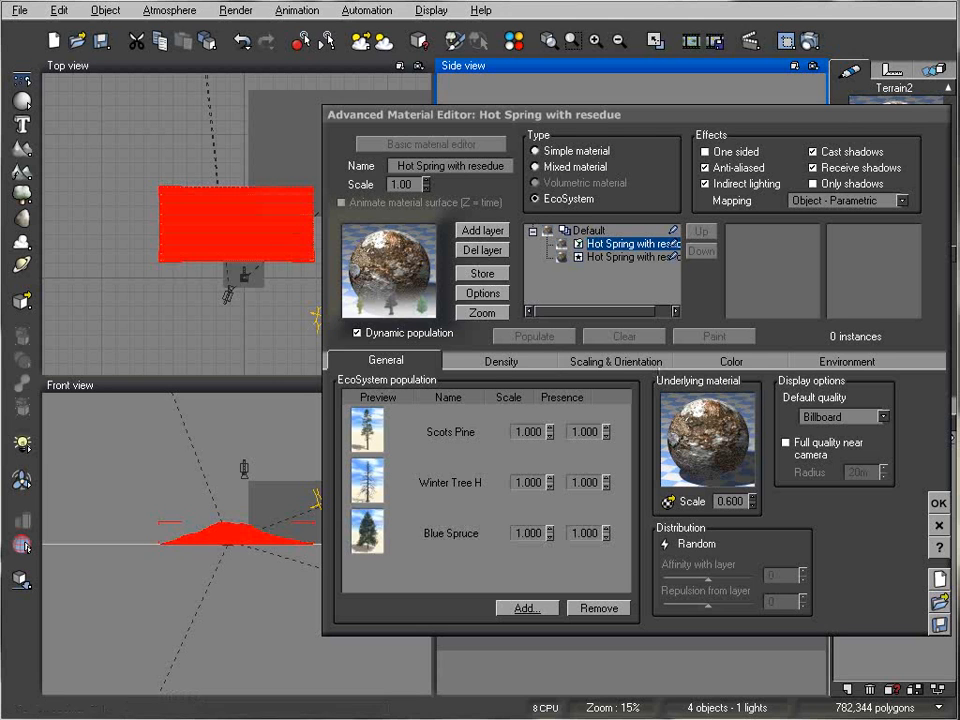
Render the scene, set the presence of Winter Tree H in Terrain2's EcoSystem to 0.600, and accept the material.
left_click_drag(840, 117, 781, 112)
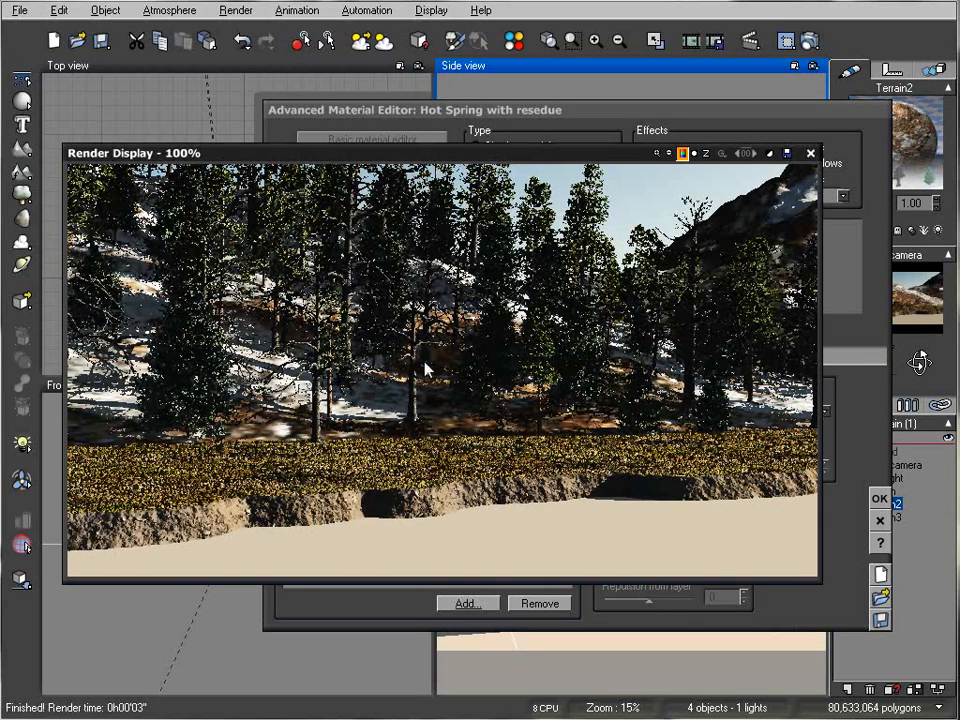
left_click(810, 153)
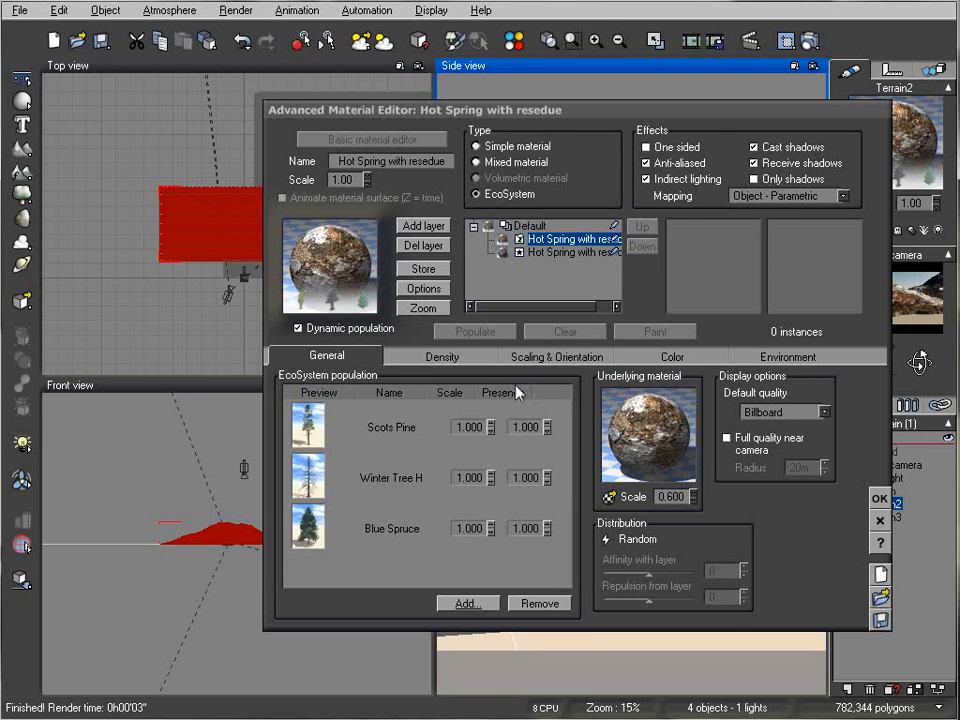
left_click(547, 481)
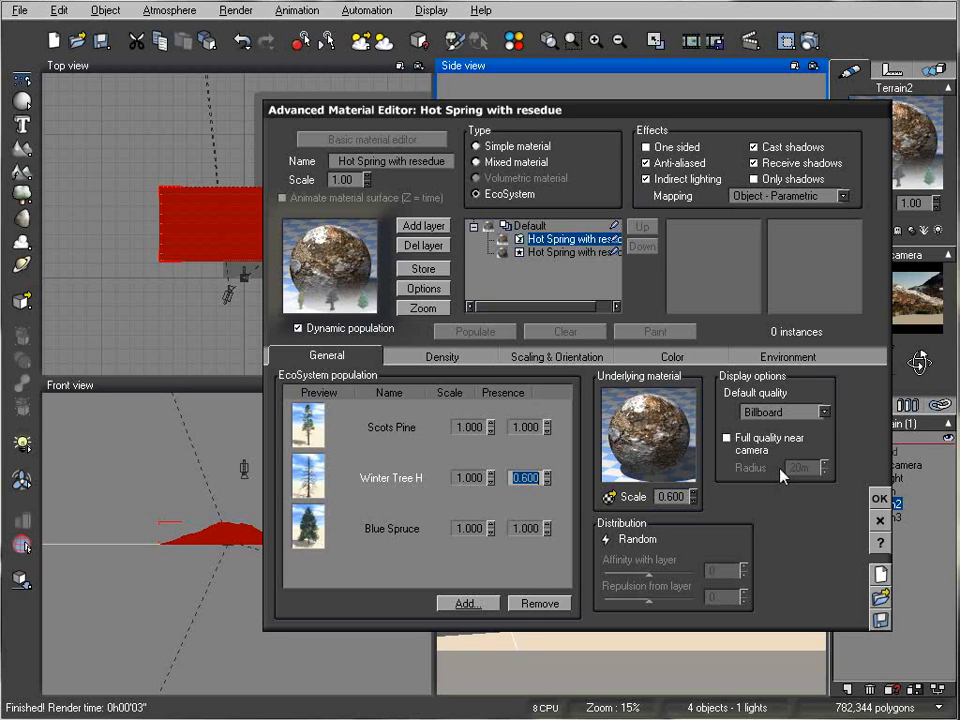
left_click(879, 498)
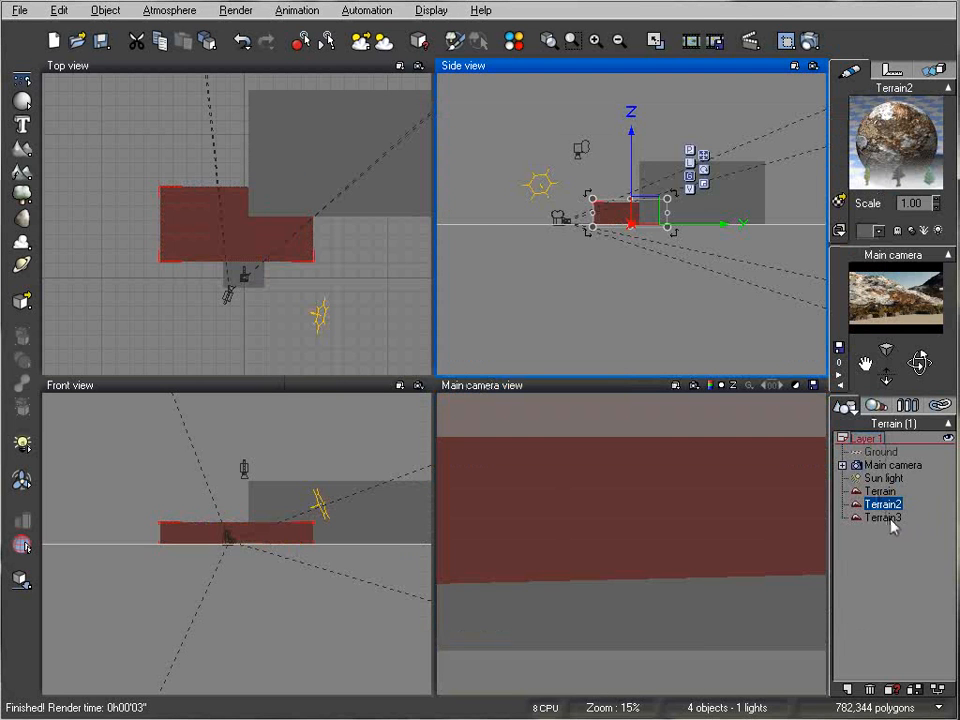
Convert Terrain3's material to an EcoSystem and add the Scots Pine tree to its population.
left_click(885, 518)
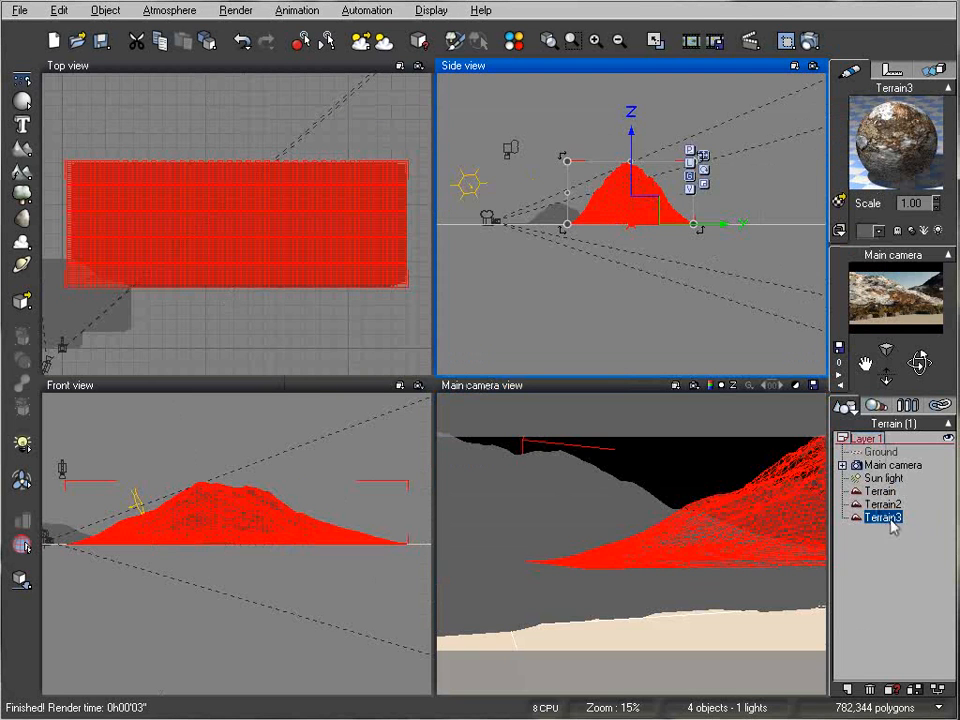
double_click(925, 150)
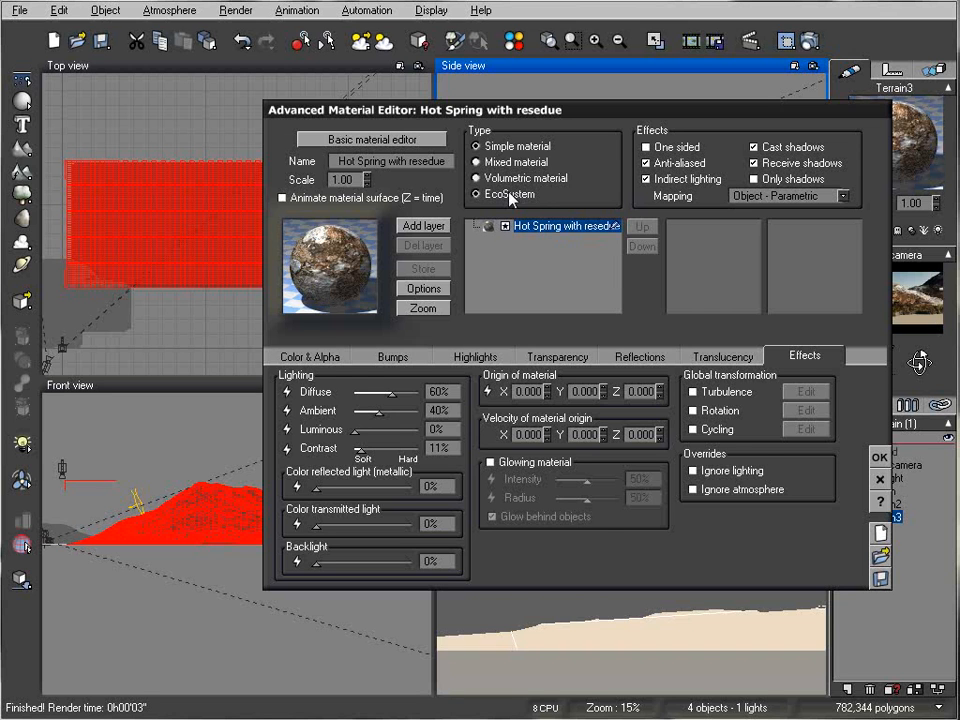
left_click(478, 194)
left_click(468, 603)
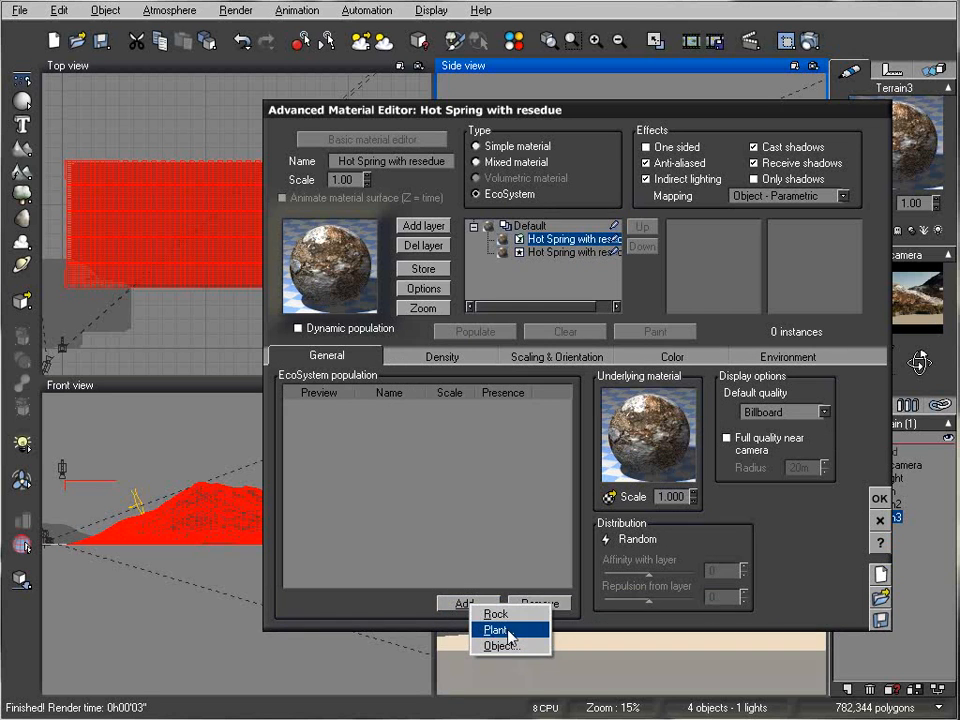
left_click(493, 627)
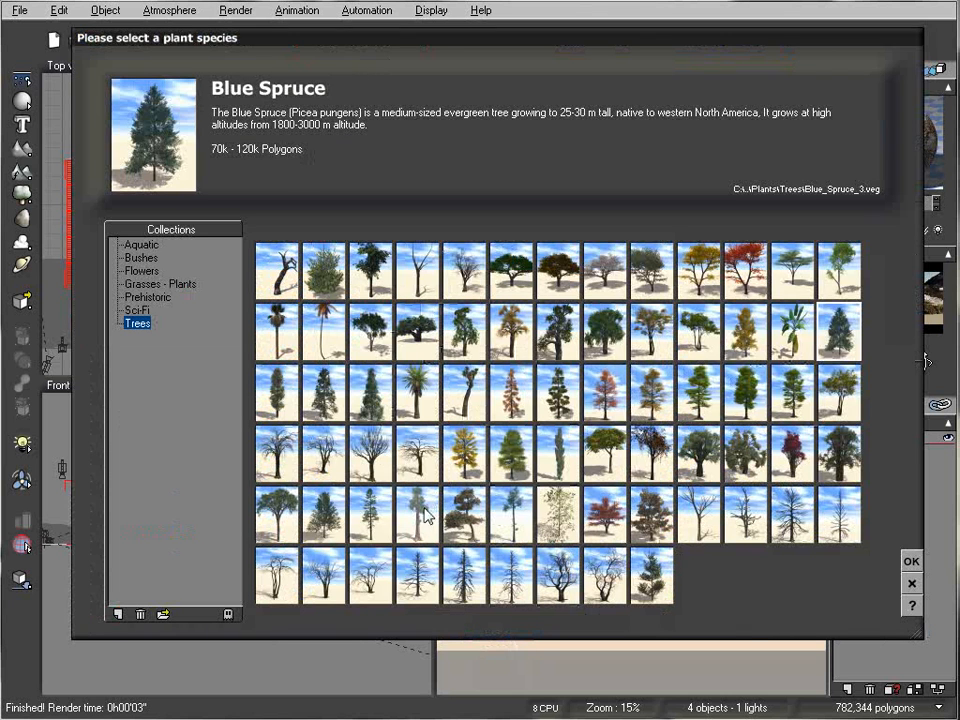
left_click(370, 518)
left_click(911, 561)
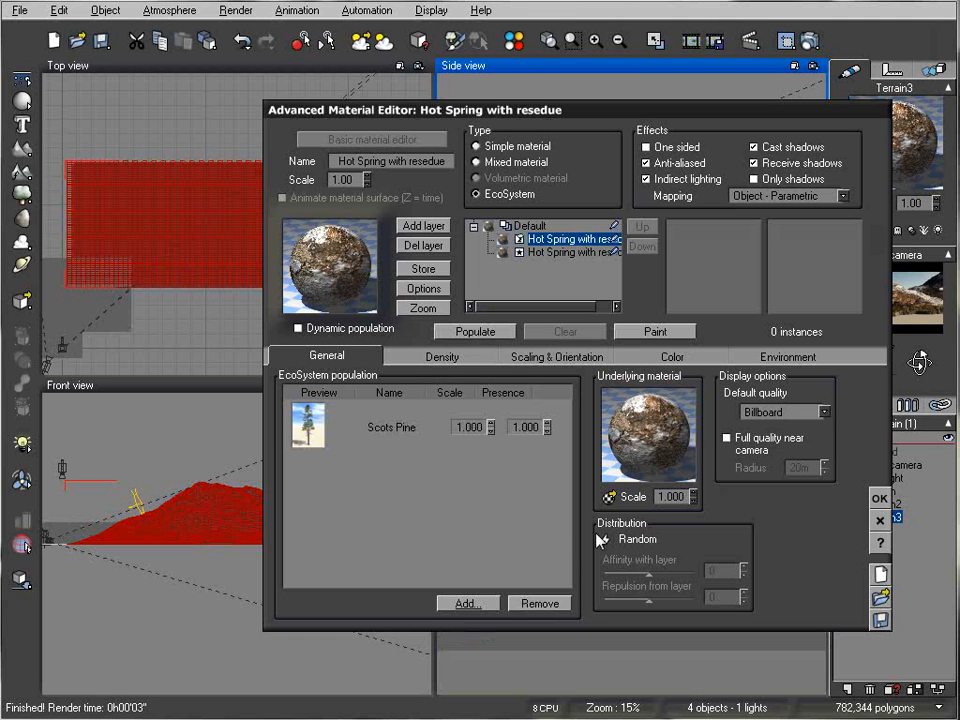
Add the Blue Spruce tree to Terrain3's EcoSystem population and accept the material.
left_click(472, 604)
left_click(500, 629)
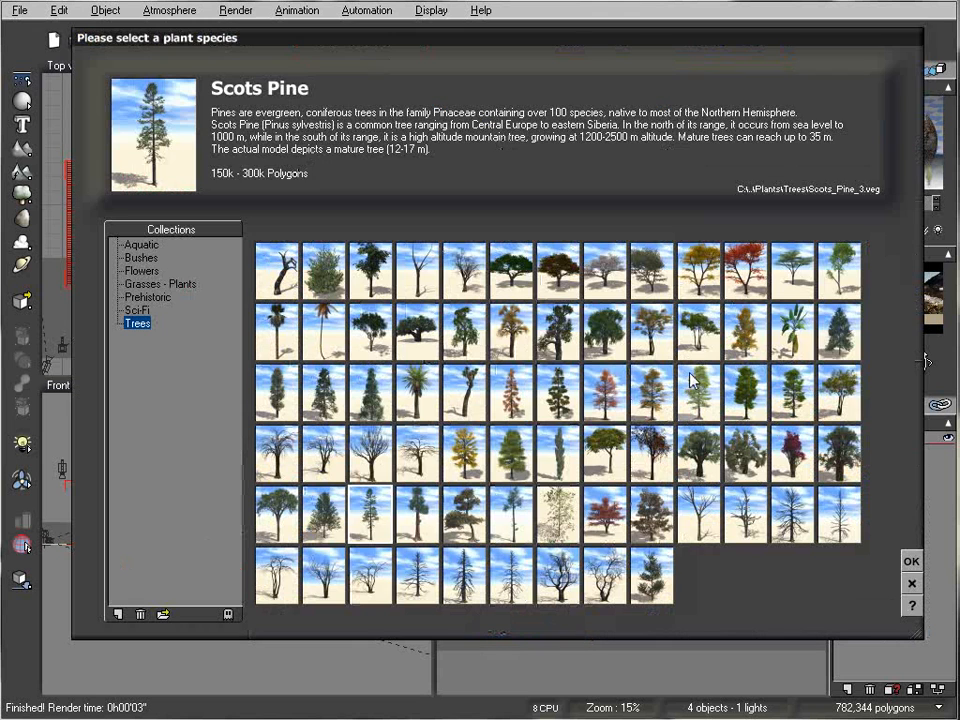
left_click(911, 561)
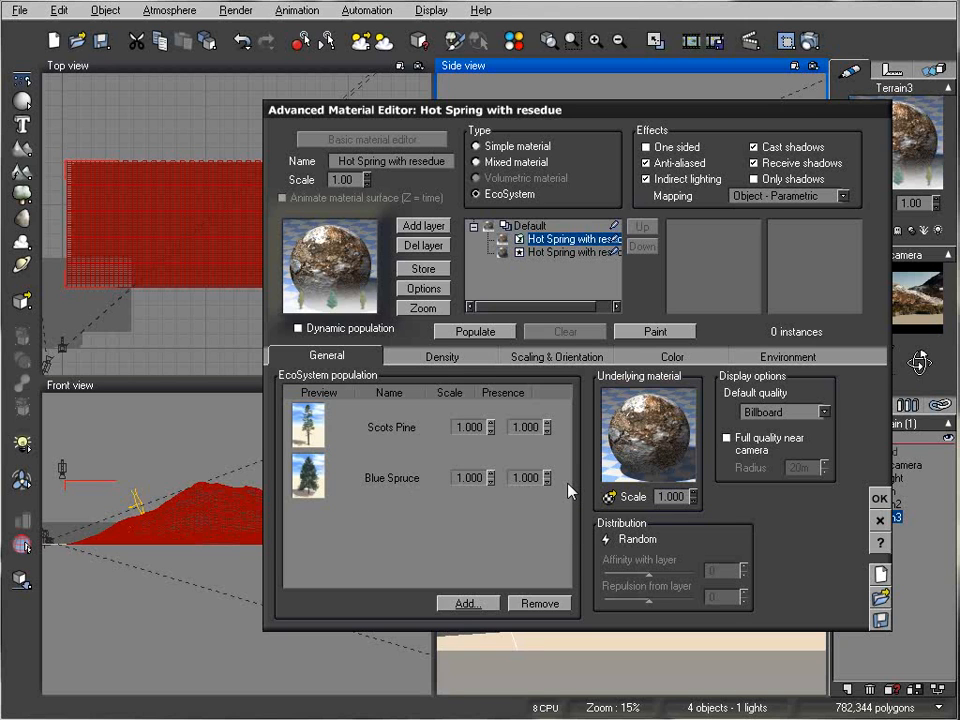
left_click(881, 498)
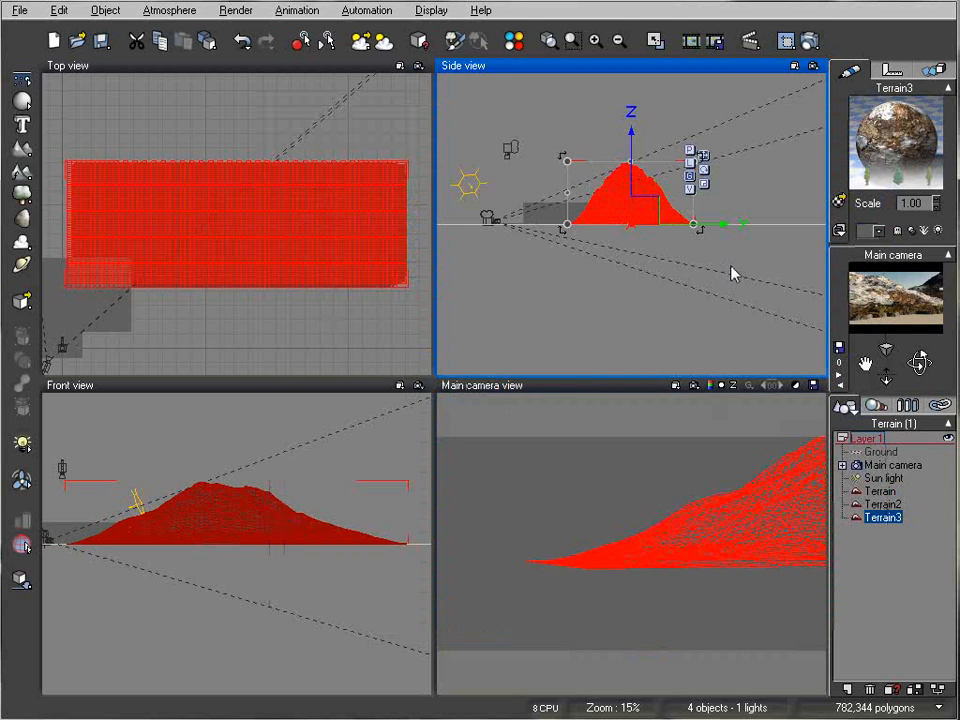
Purge the program's memory and render the scene.
left_click(17, 10)
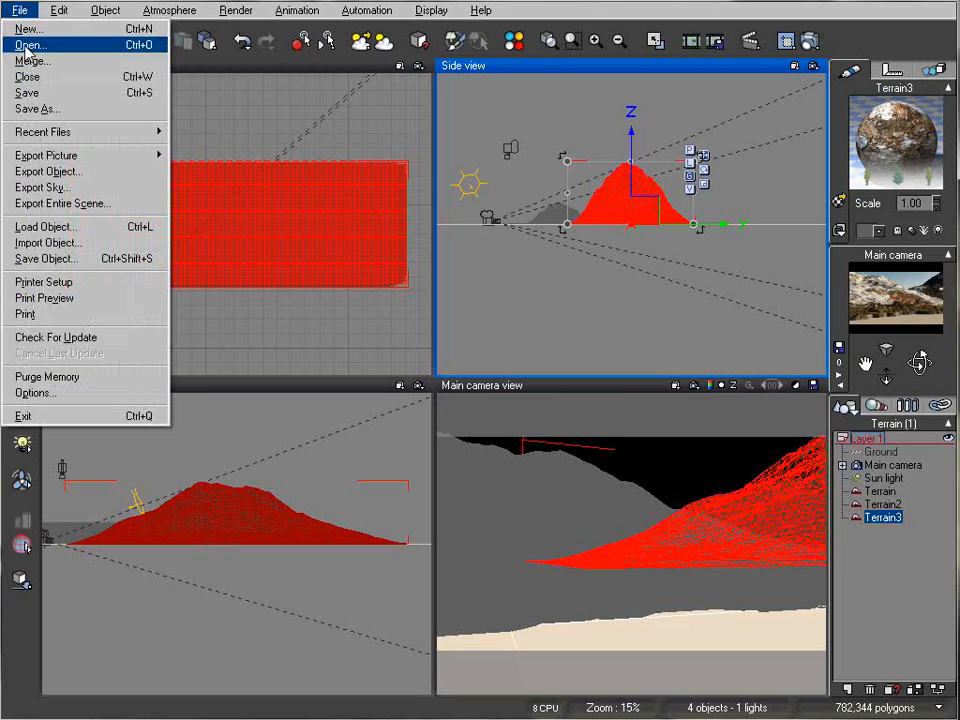
left_click(108, 380)
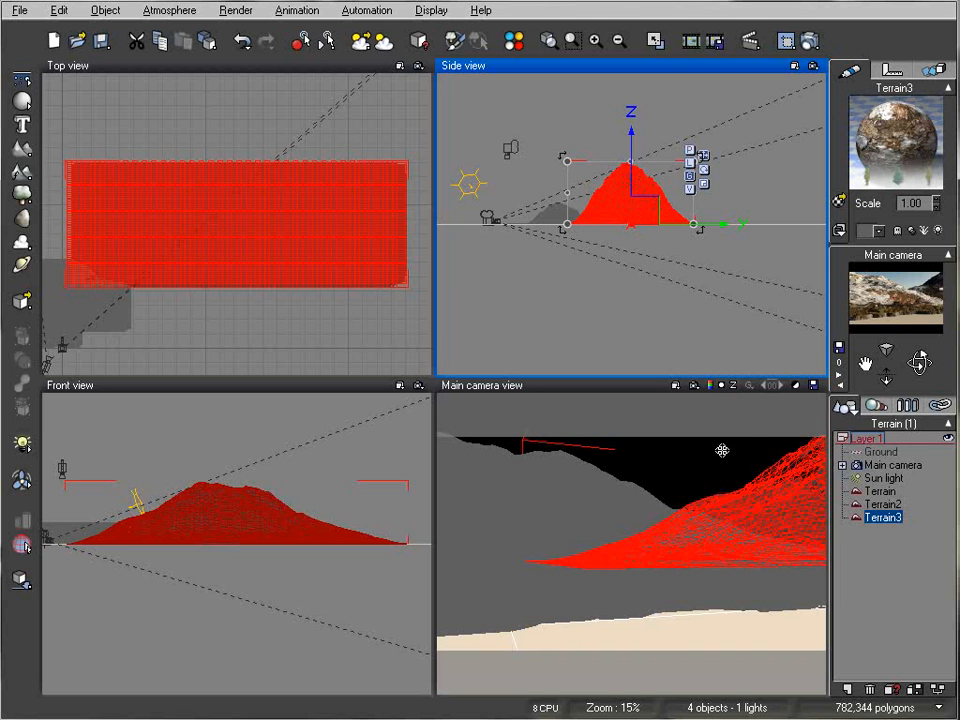
left_click(809, 40)
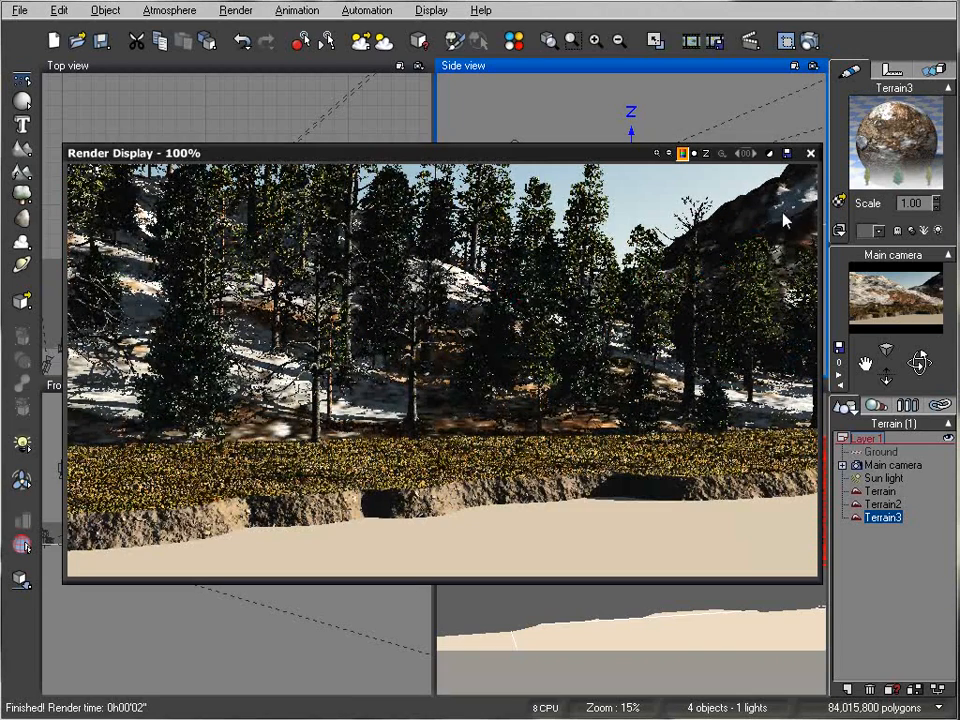
left_click(811, 154)
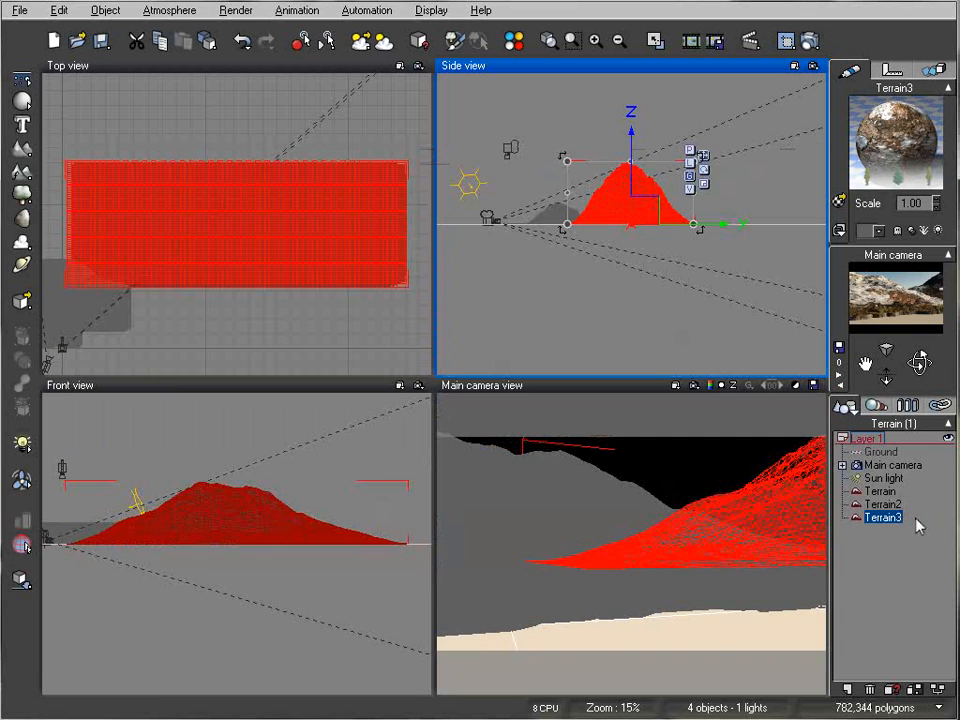
Select Terrain3 and reduce its height slightly in the Side view.
left_click(892, 506)
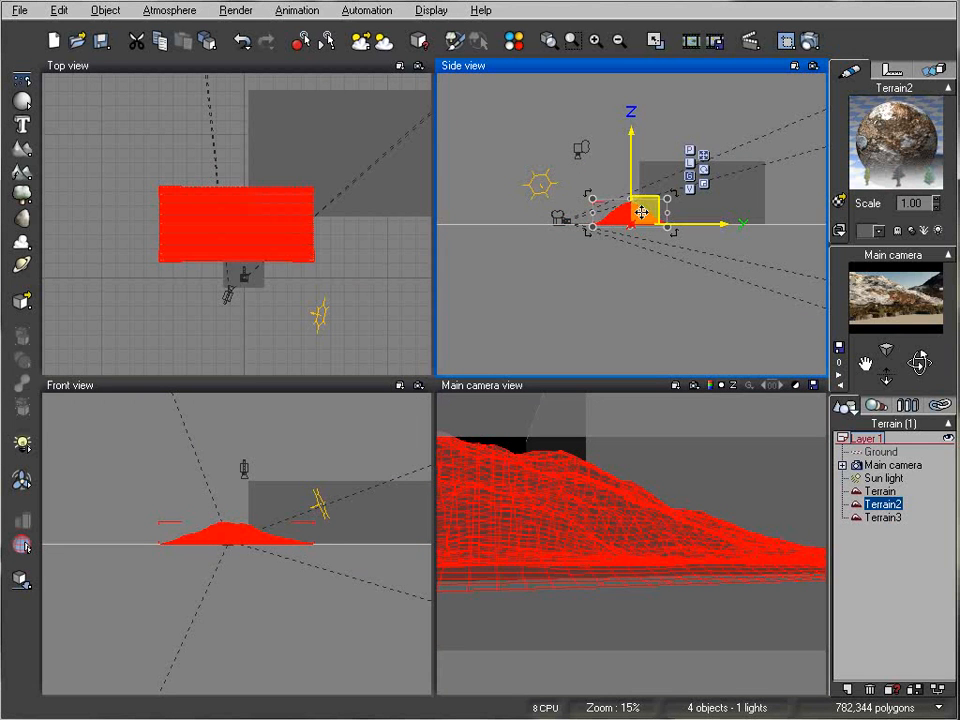
left_click(887, 519)
left_click_drag(631, 162, 632, 180)
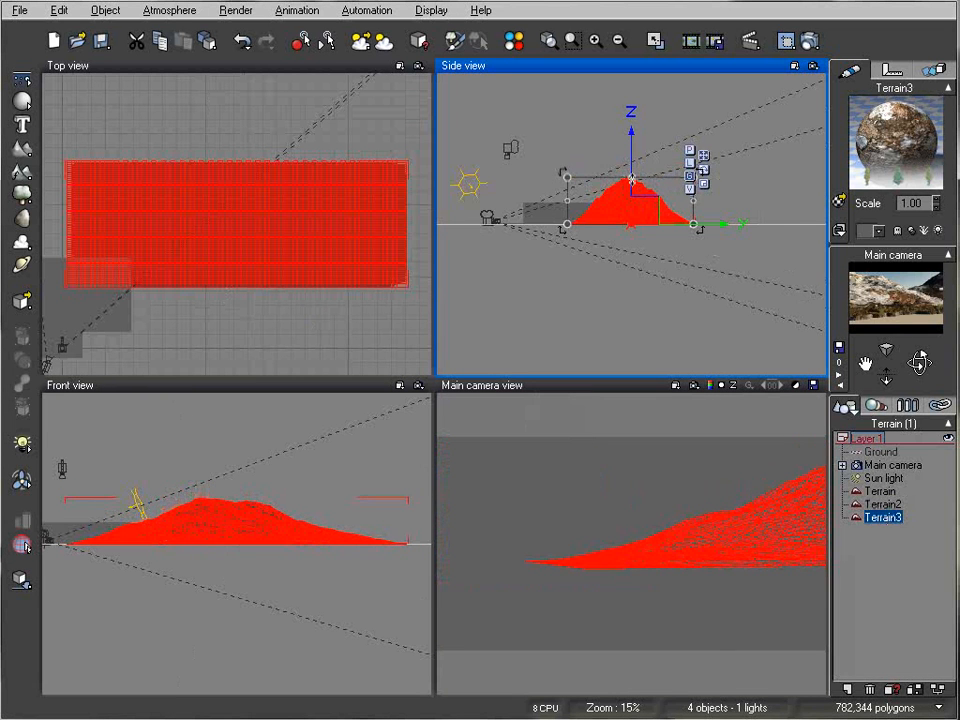
Turn off decay near foreign objects and enable dynamic population in Terrain3's EcoSystem material, and render the scene.
double_click(920, 127)
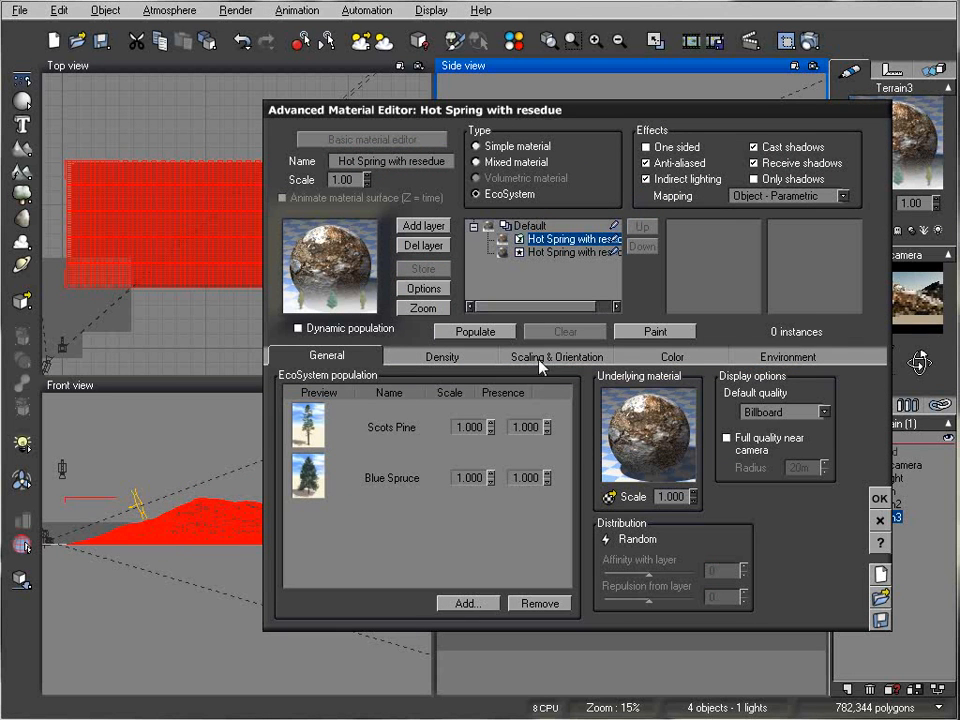
left_click(784, 356)
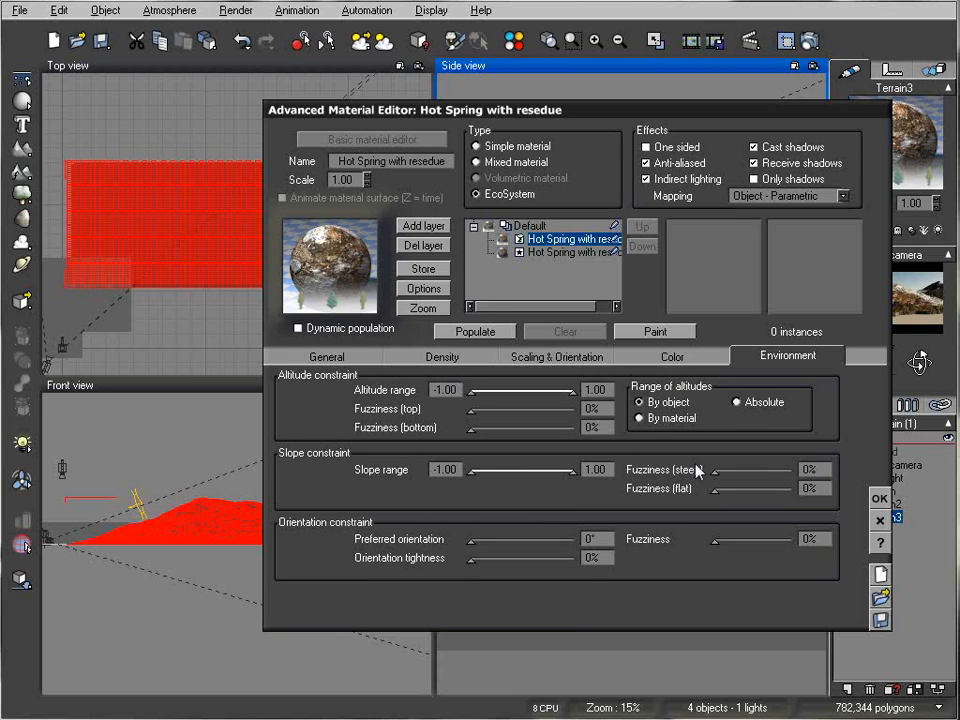
left_click(440, 356)
left_click_drag(433, 396, 458, 396)
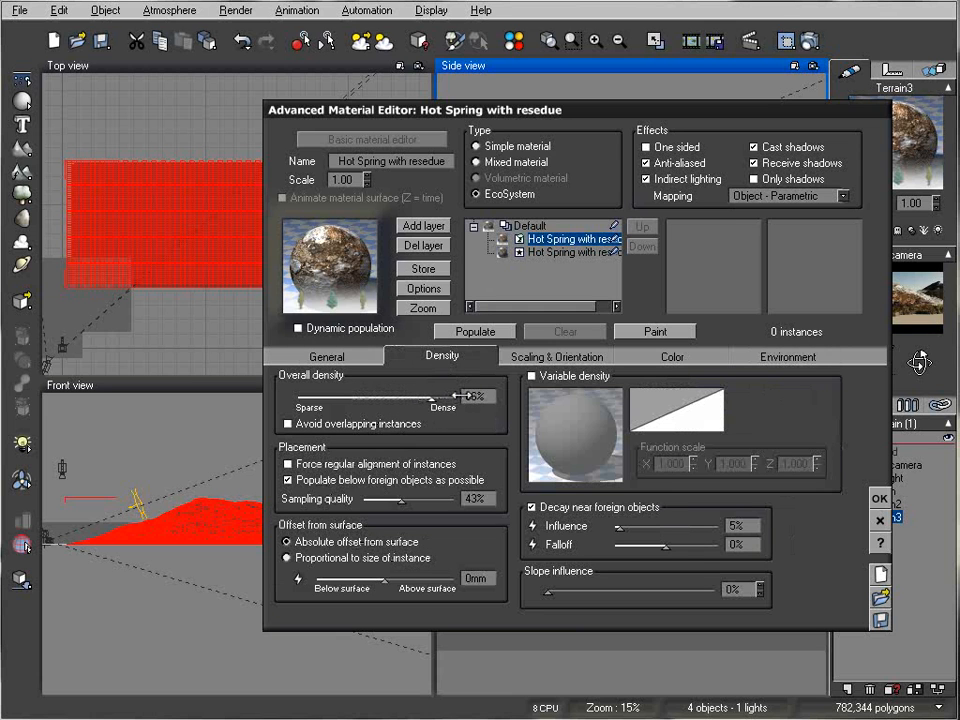
left_click(532, 507)
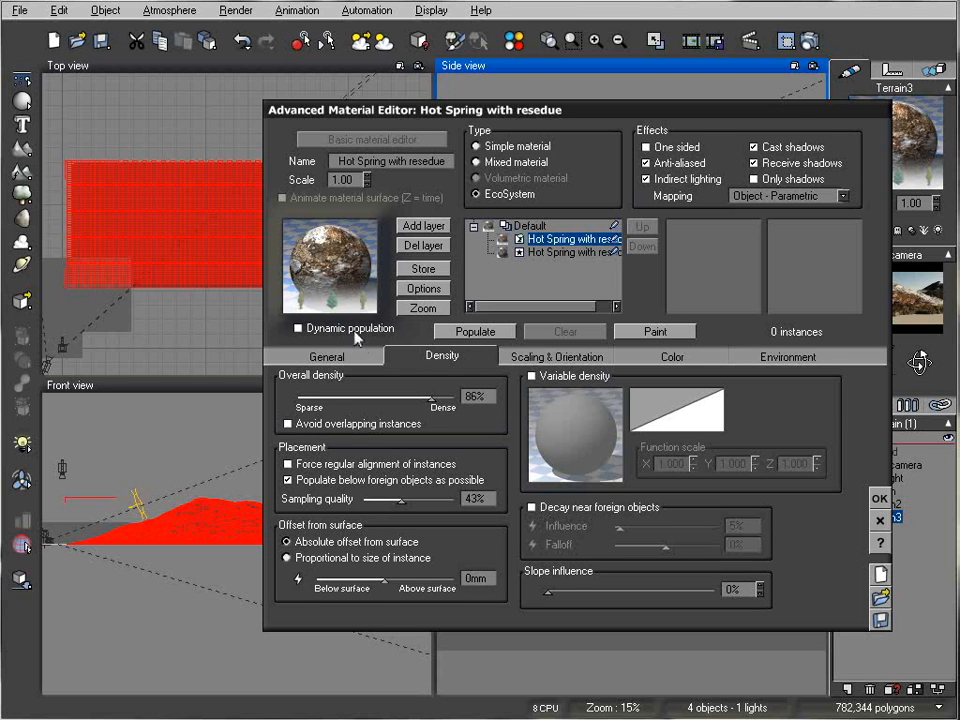
left_click(297, 329)
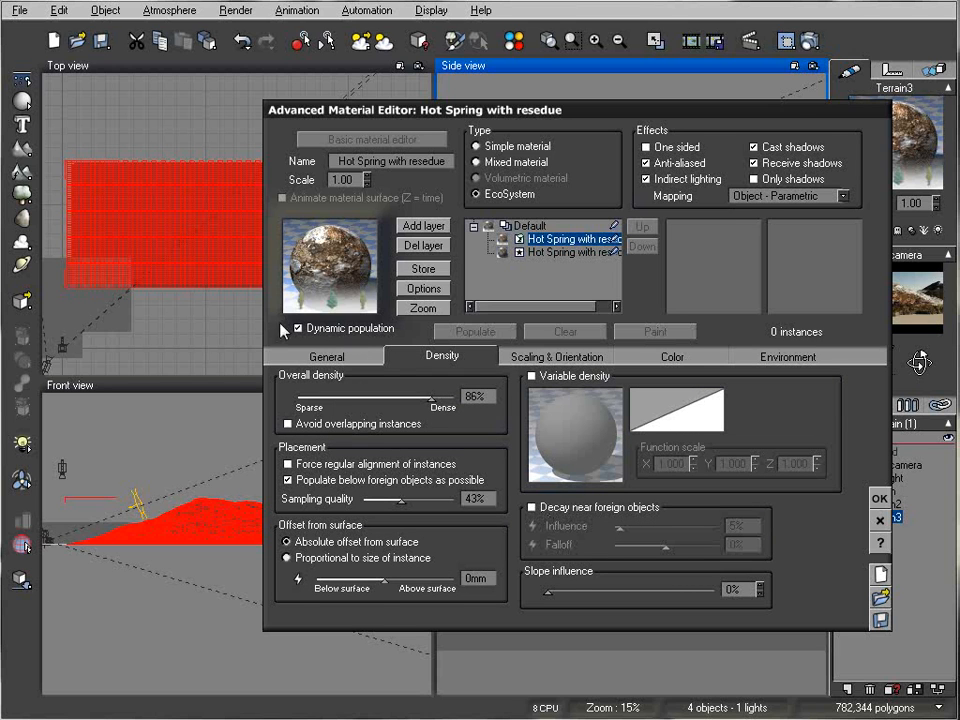
left_click(879, 498)
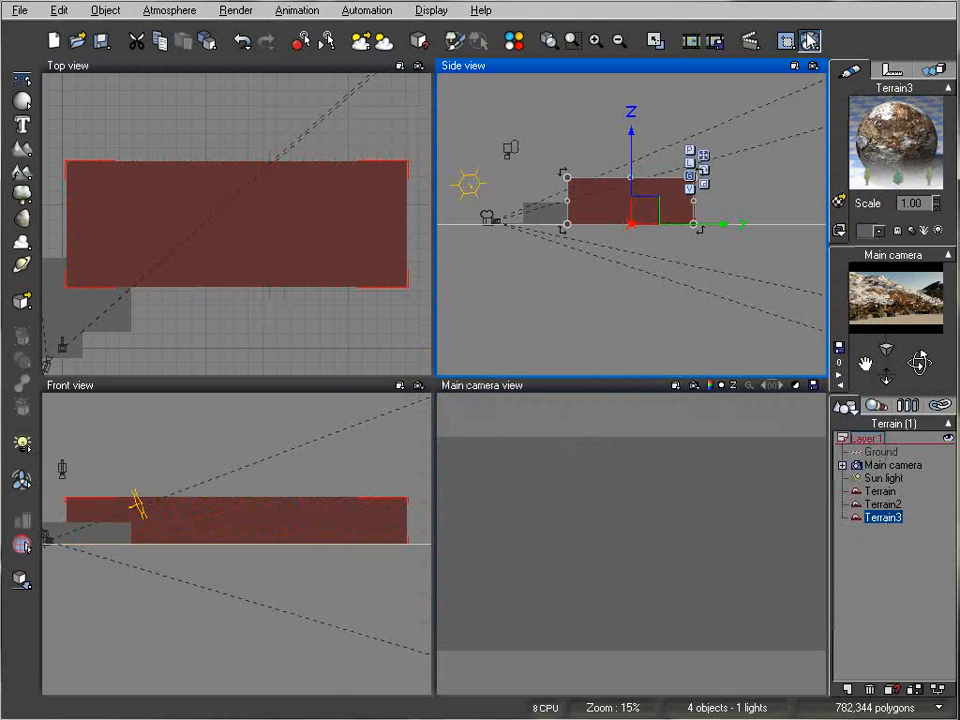
left_click(715, 41)
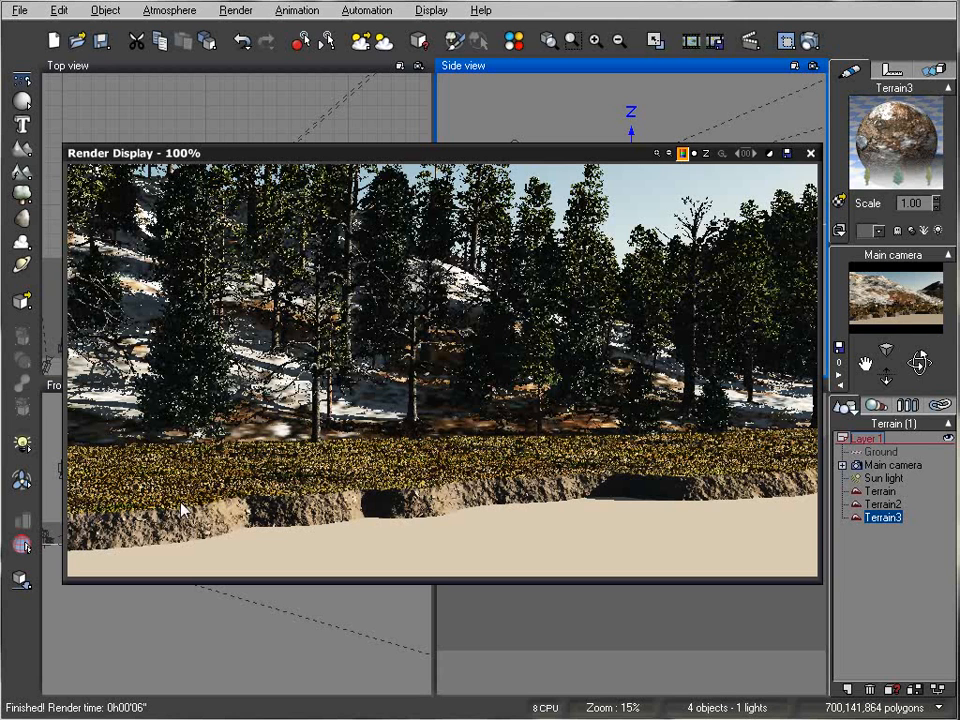
left_click(811, 153)
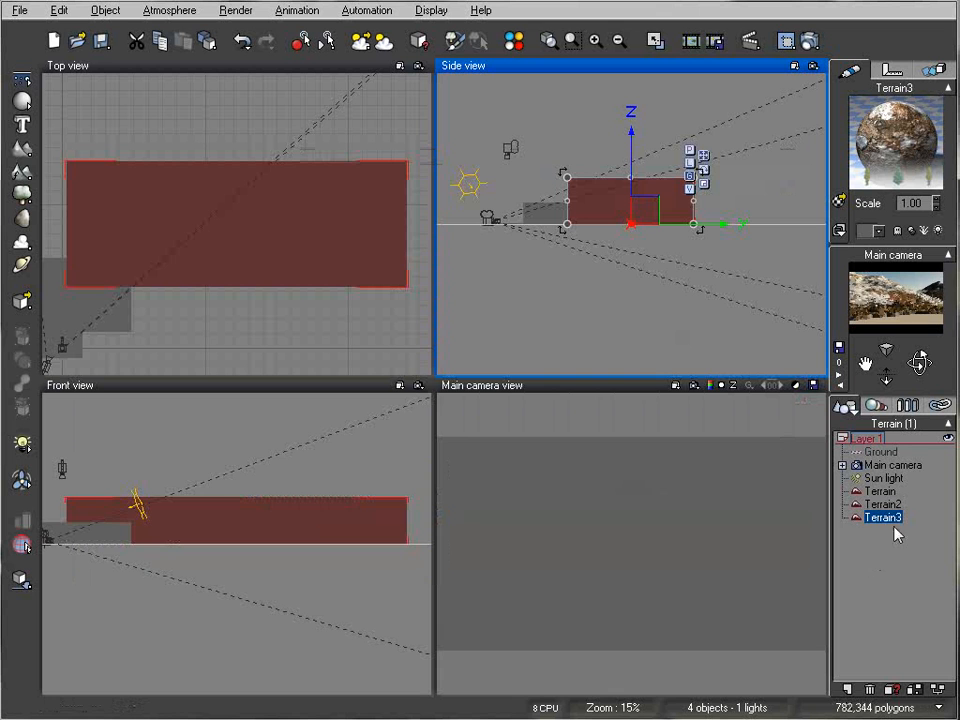
Try the Gray Mountain Rocks material from the Landscapes collection on the Ground plane and render the scene.
left_click(882, 452)
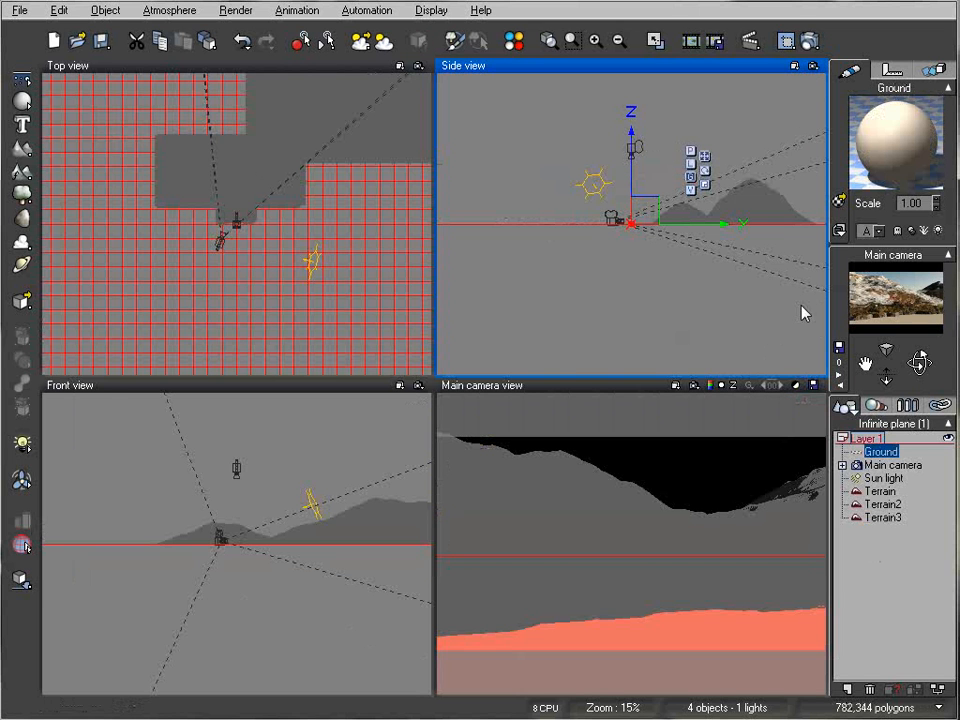
left_click(840, 201)
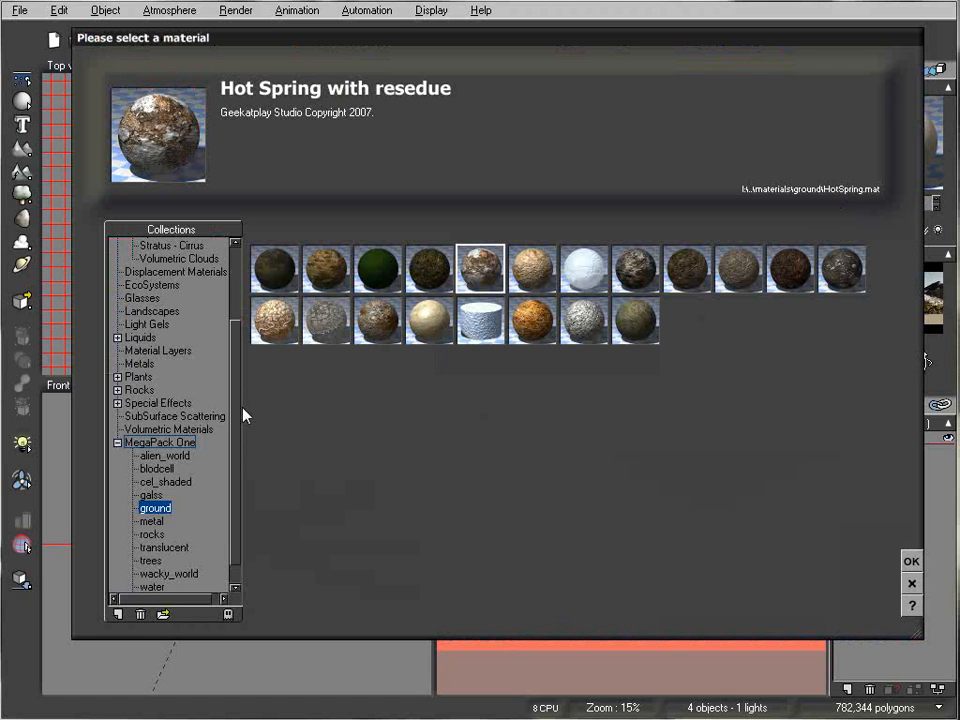
left_click_drag(236, 418, 240, 339)
left_click(152, 412)
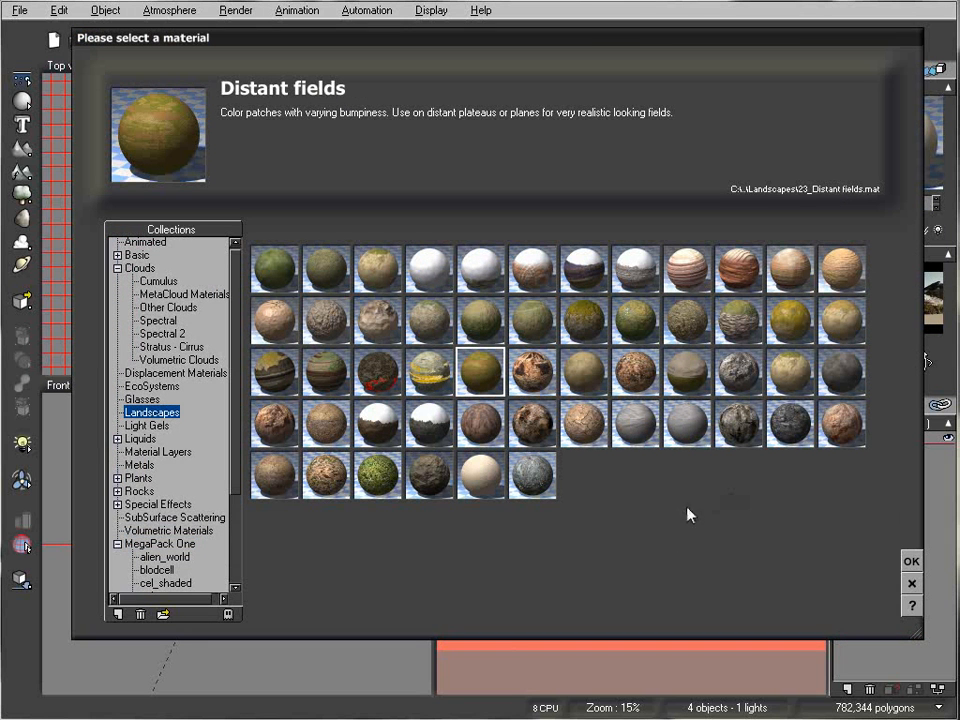
left_click(735, 422)
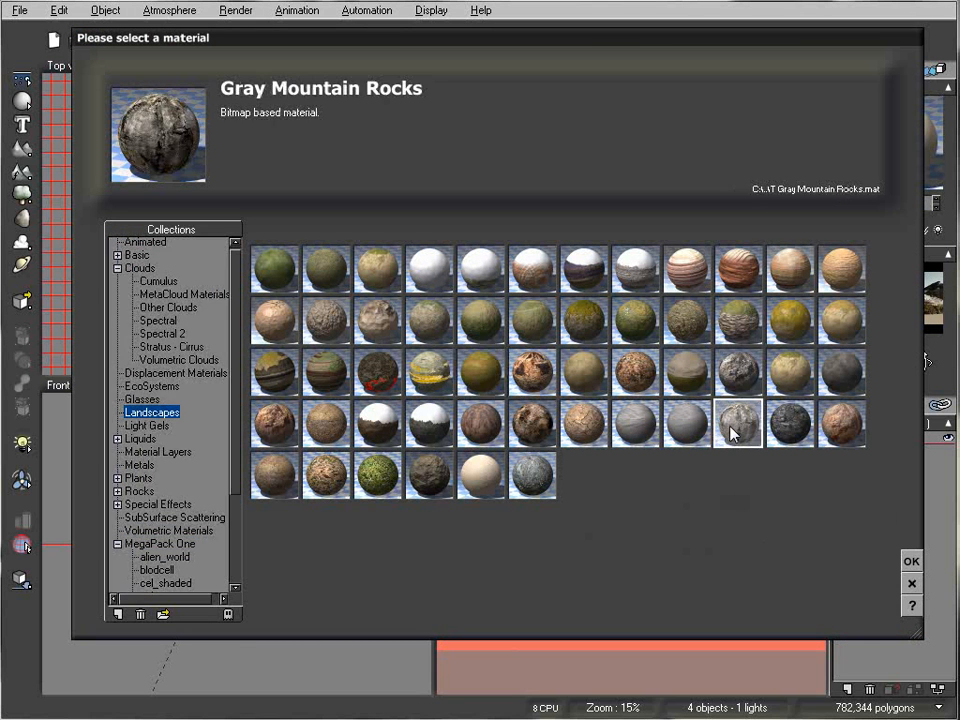
left_click(741, 375)
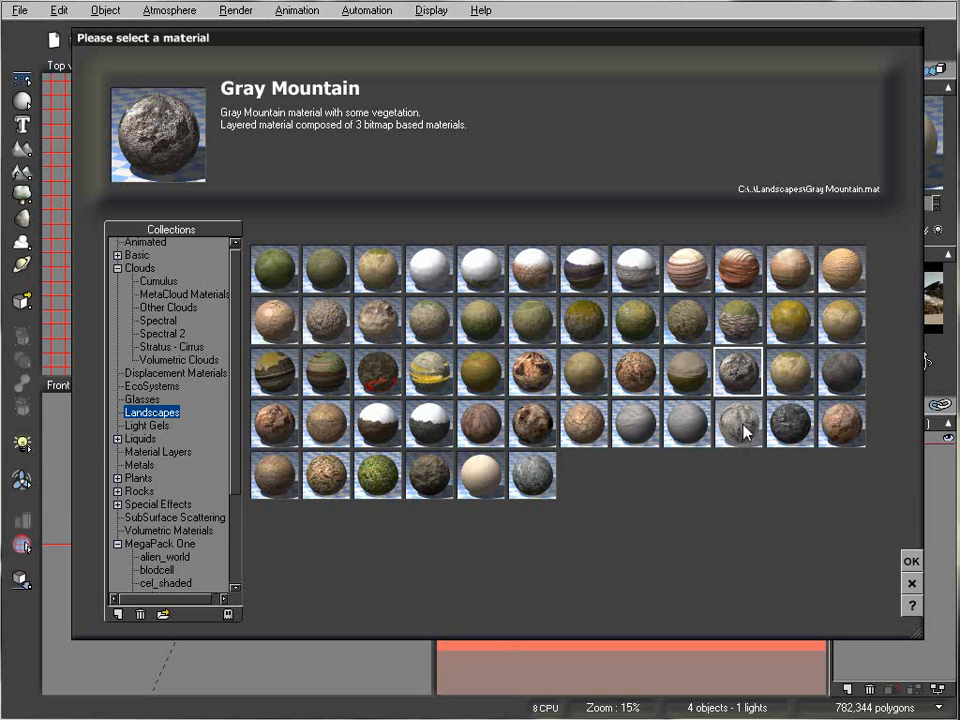
left_click(740, 424)
left_click(911, 561)
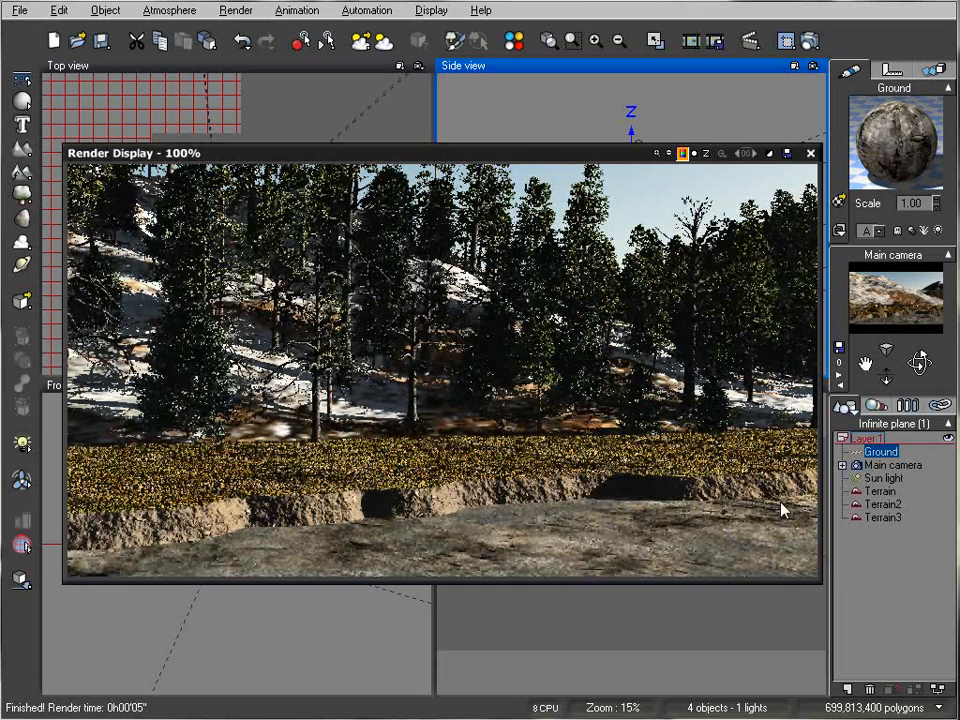
left_click(811, 154)
Assign the Rocks and Plants landscape material to the Ground plane and render the scene.
left_click(841, 202)
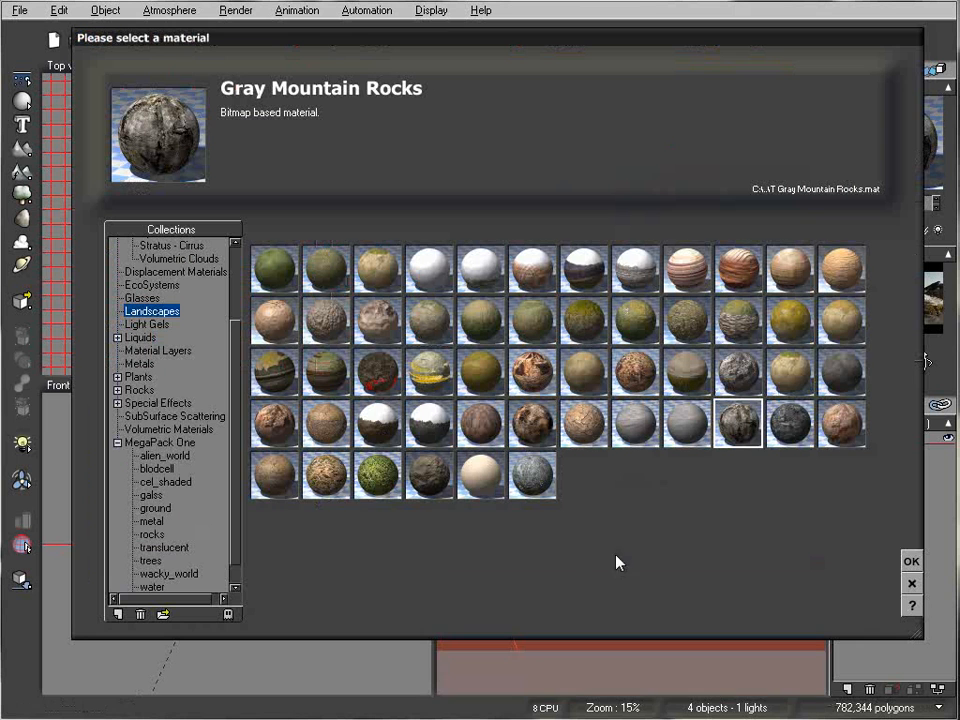
left_click(793, 432)
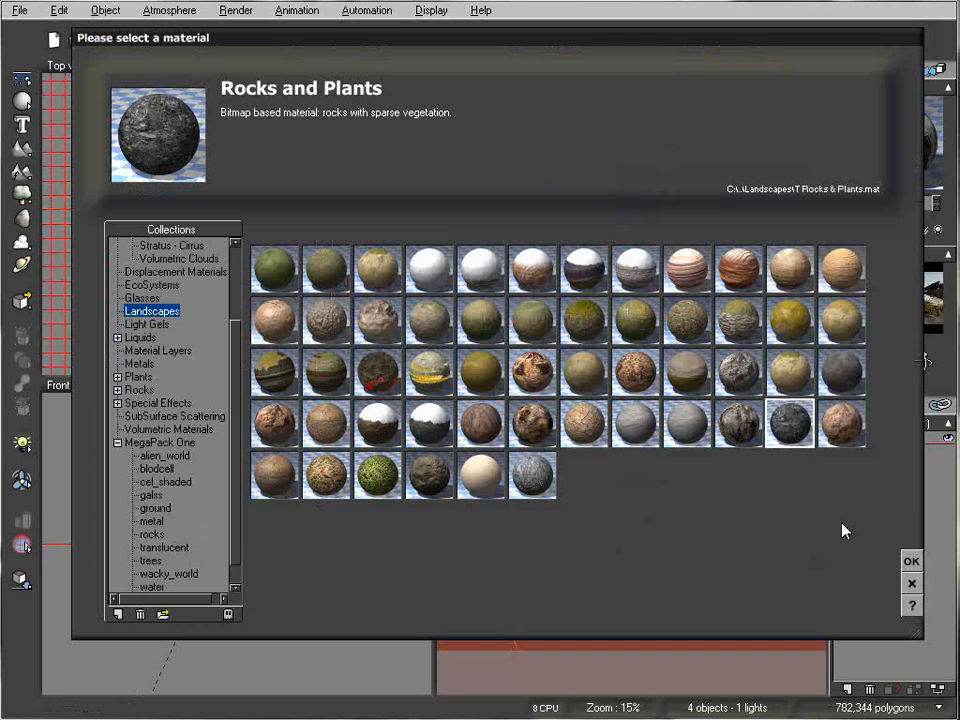
left_click(911, 561)
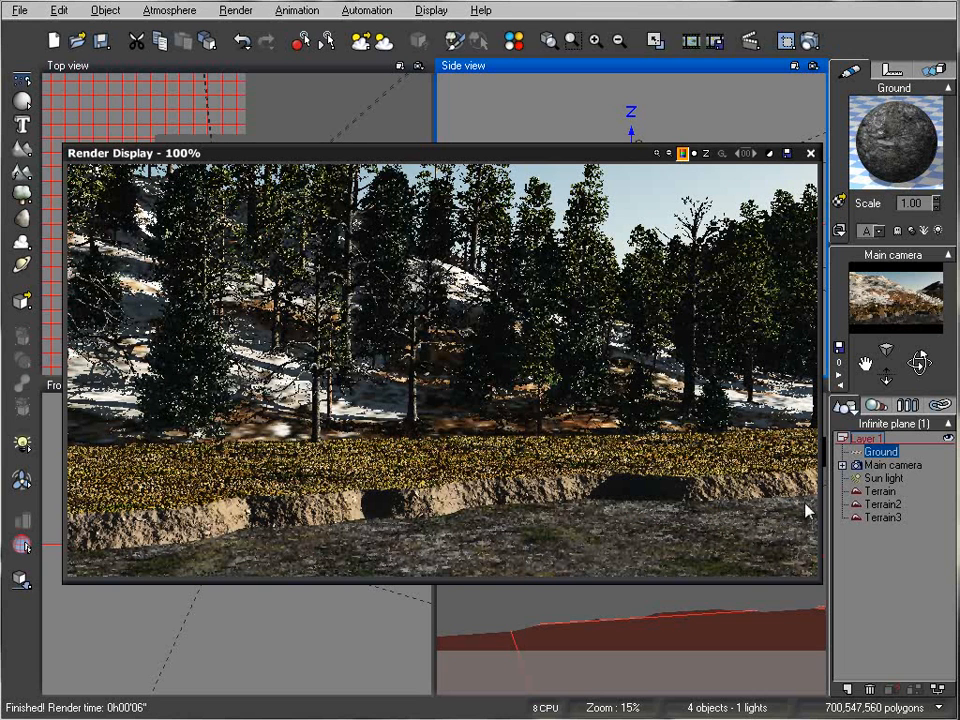
left_click(811, 154)
Add a Sea plane and lower it to an altitude of about 31 cm, just above the ground.
left_click(21, 79)
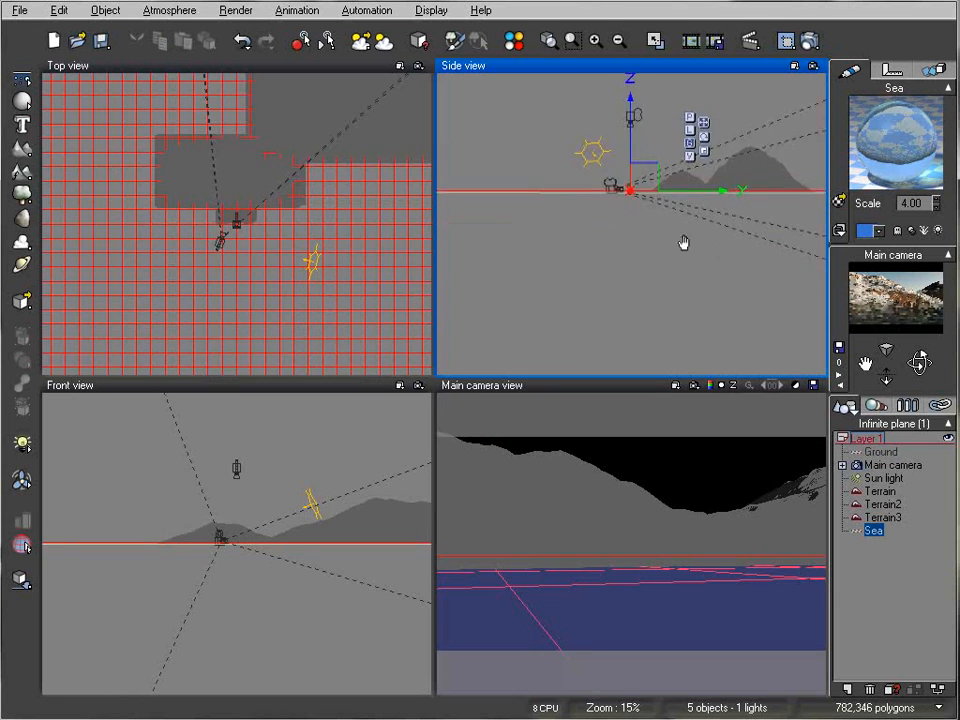
scroll(684, 247, "up", 6)
scroll(662, 122, "up", 3)
mouse_move(742, 117)
left_mouse_down()
mouse_move(745, 136)
mouse_move(743, 128)
left_mouse_up()
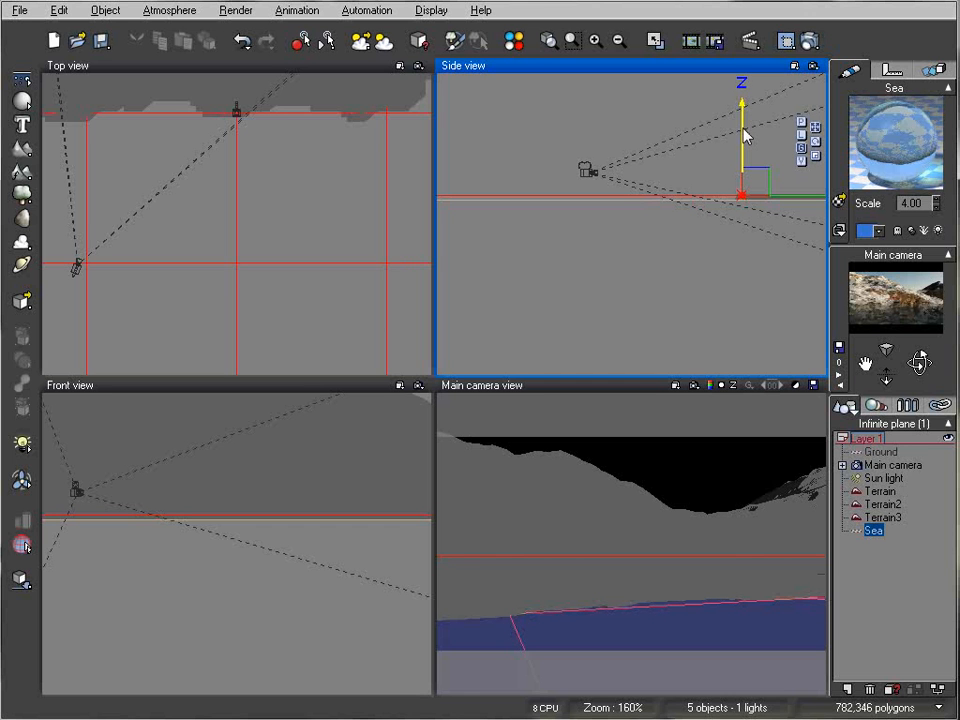
Render the scene and examine the Sea's layered water material.
left_click(806, 46)
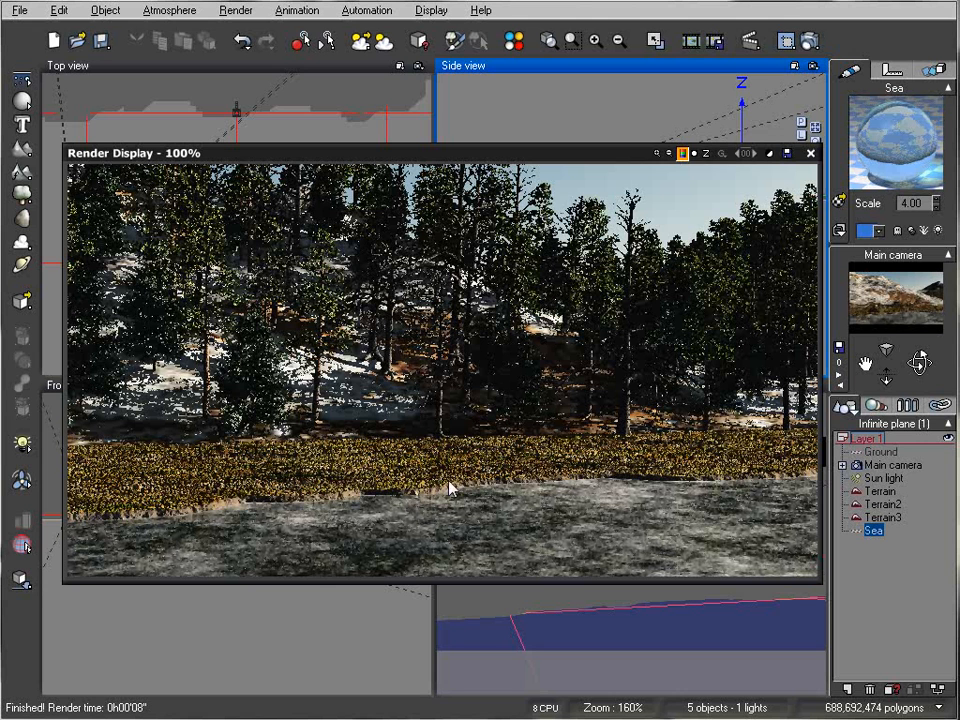
left_click(810, 153)
double_click(905, 158)
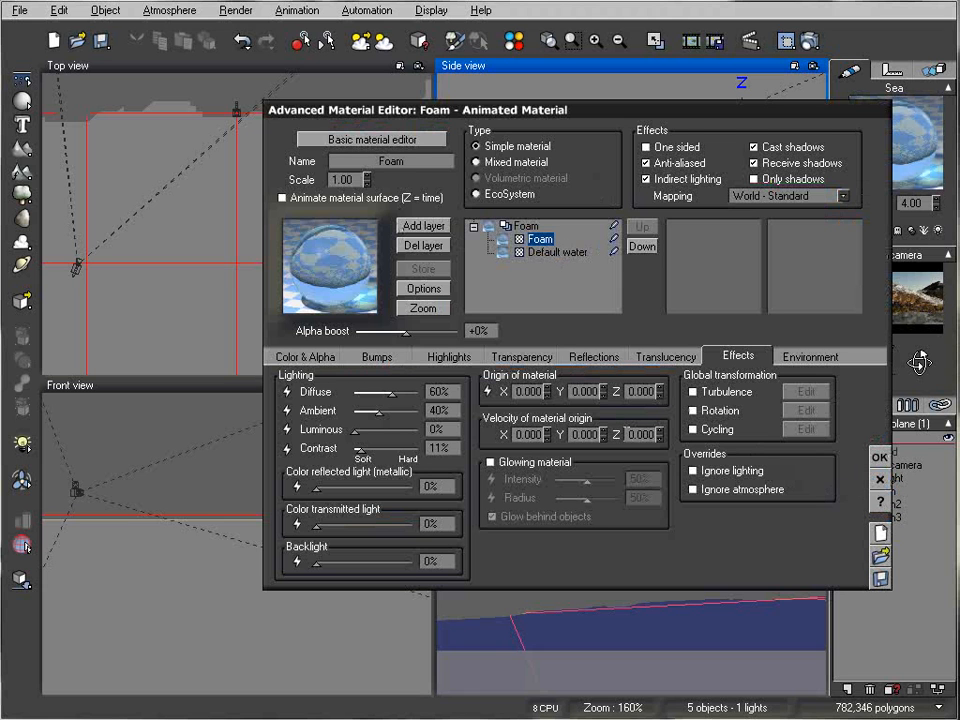
left_click(879, 457)
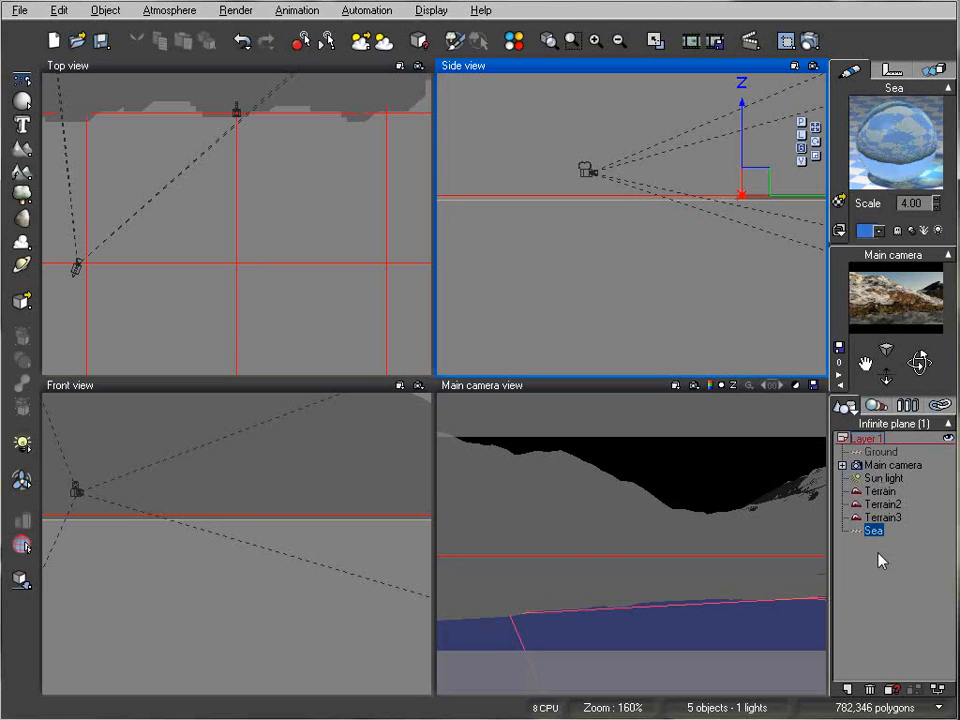
Open the Sea's water surface options and turn off global wave control, leaving the water surface undisplaced.
right_click(875, 535)
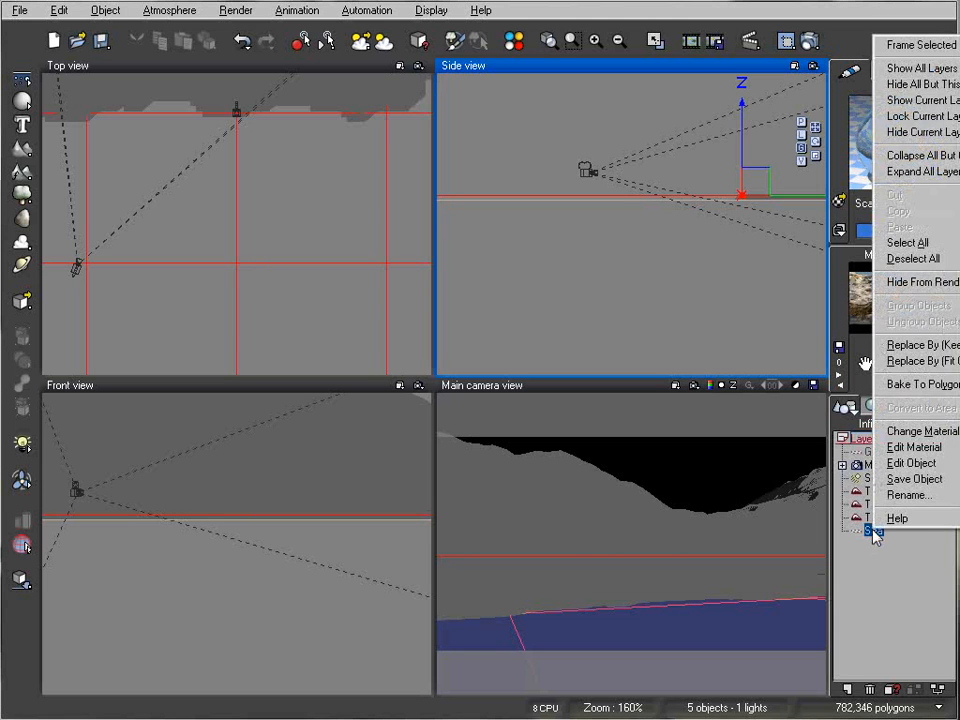
left_click(903, 463)
left_click_drag(236, 69, 471, 156)
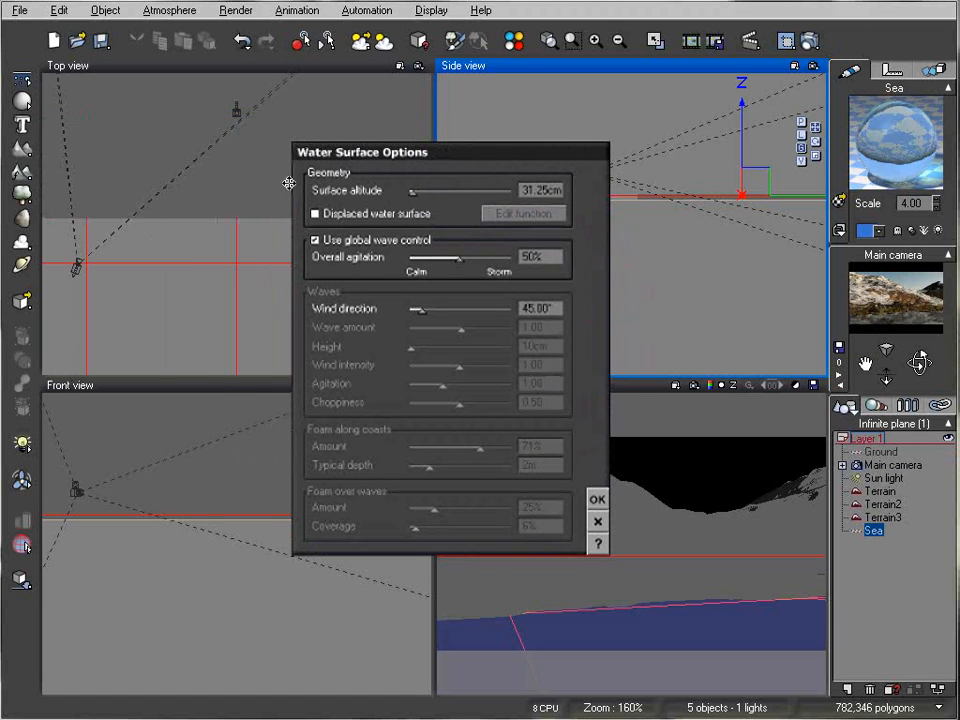
left_click(337, 215)
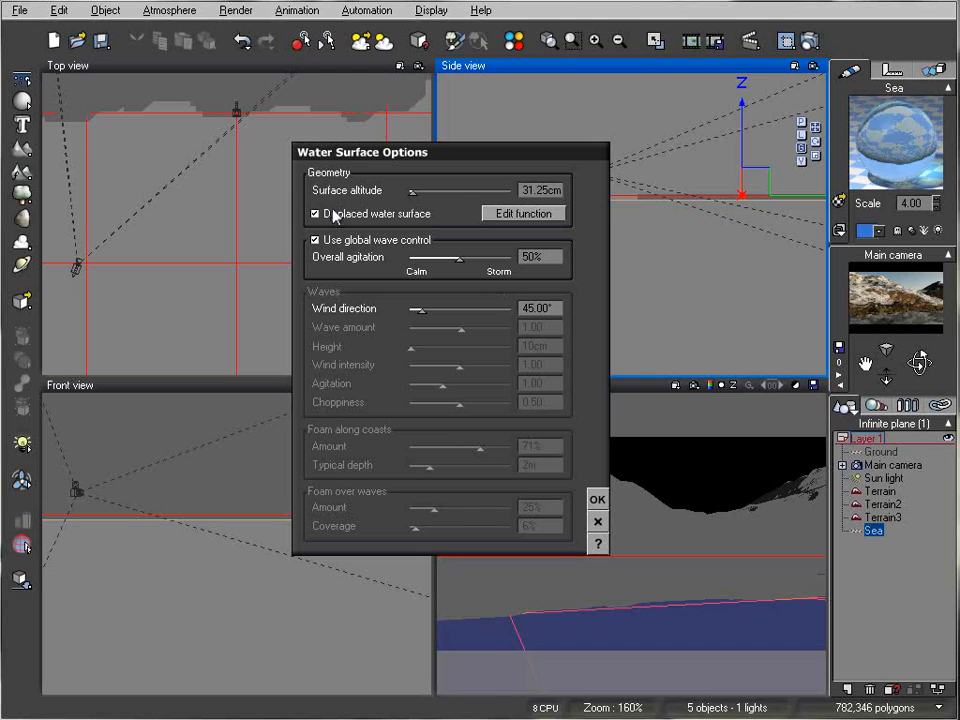
left_click(337, 215)
left_click(318, 240)
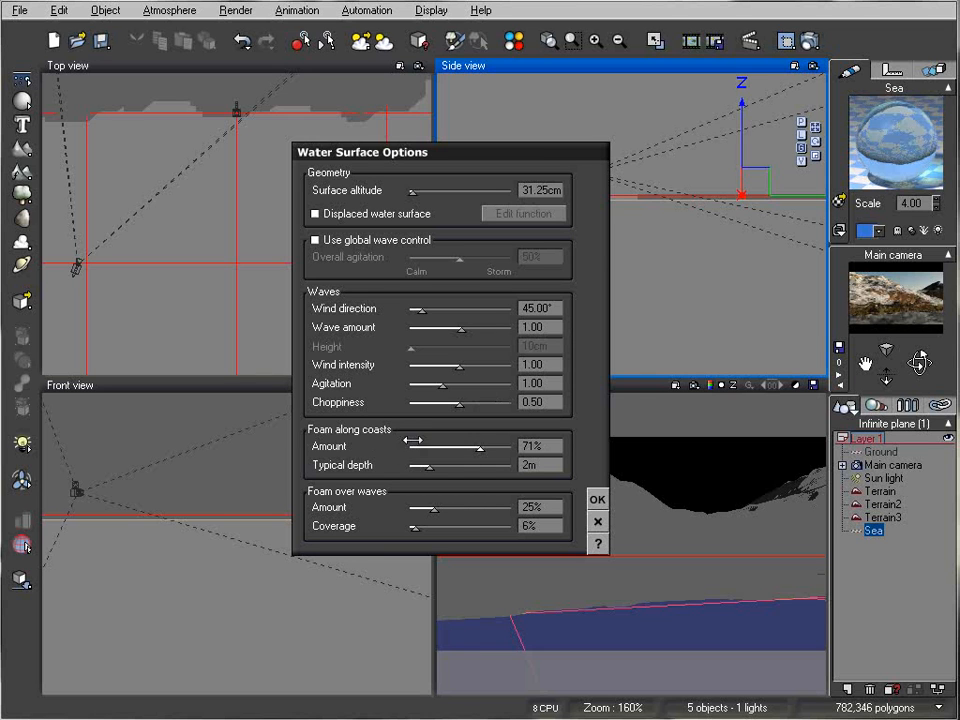
Reduce the Sea's coastal foam to 42% amount and 100 cm typical depth, lower the foam over waves to about 19%, and render the scene.
left_click_drag(443, 464, 436, 465)
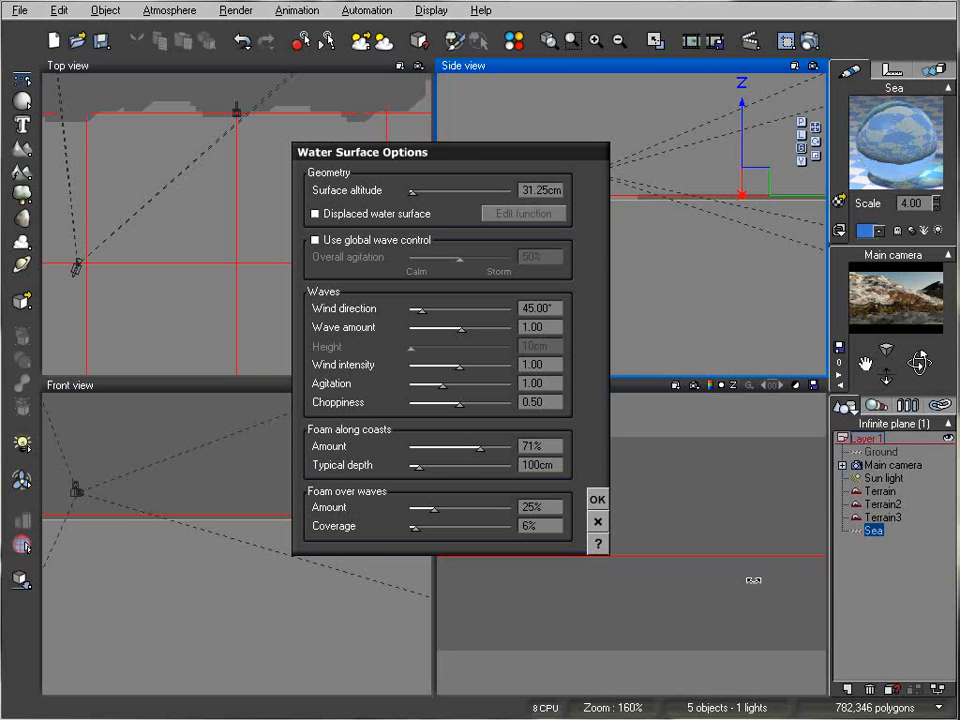
left_click_drag(494, 440, 461, 439)
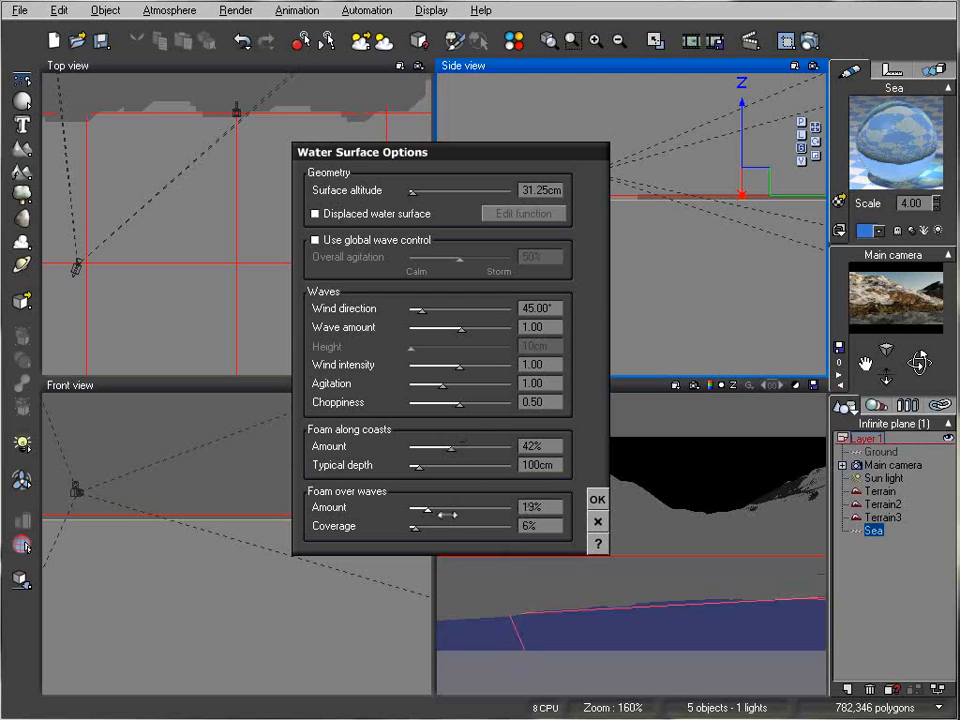
left_click(597, 499)
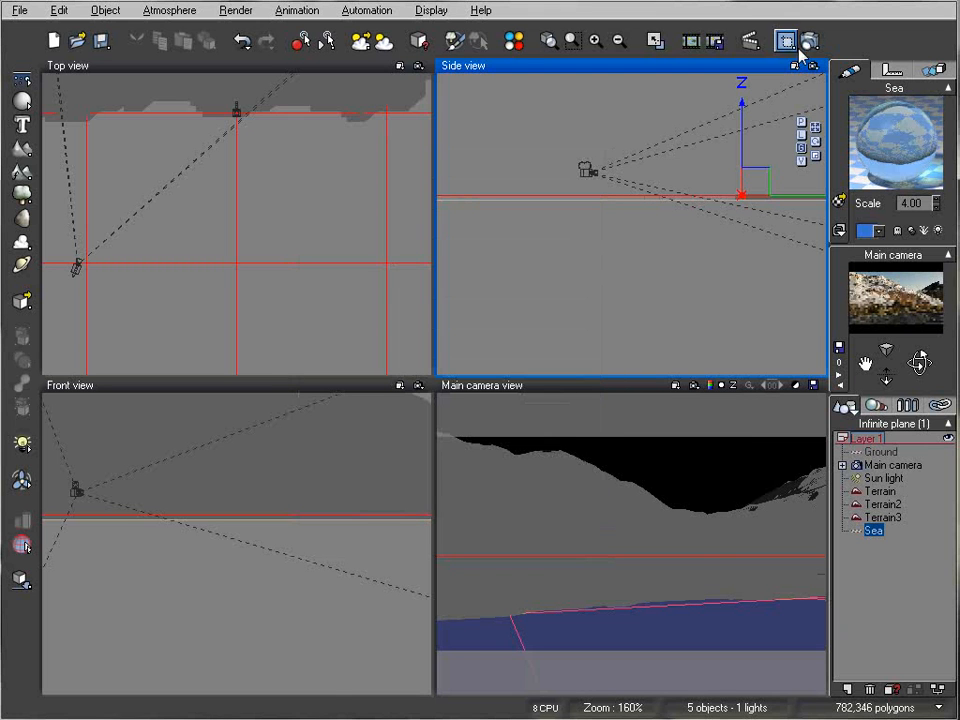
left_click(810, 40)
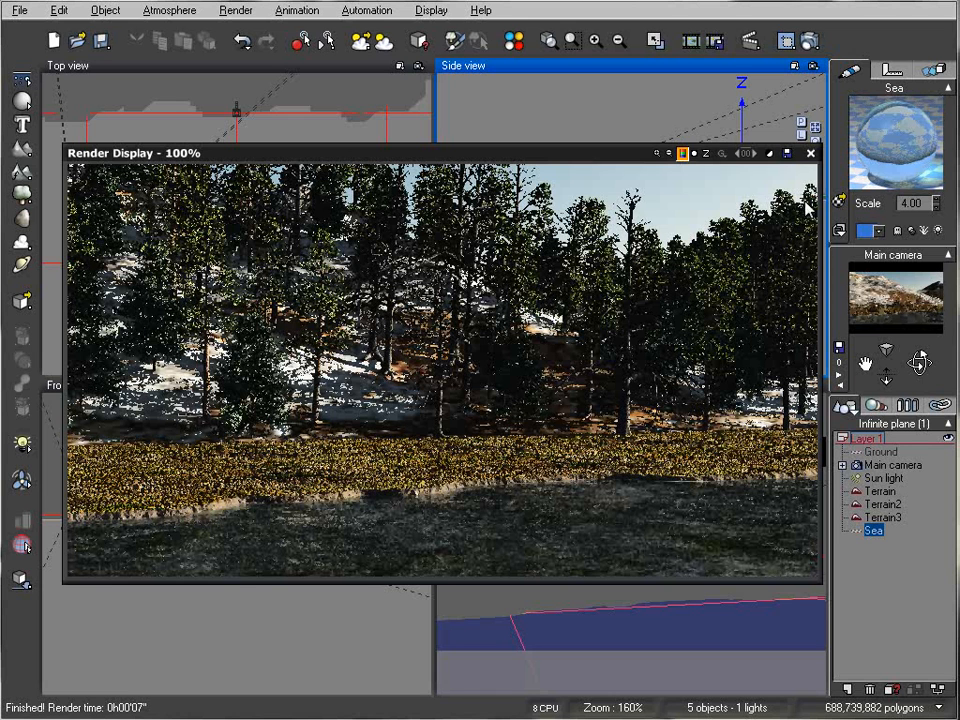
left_click(811, 153)
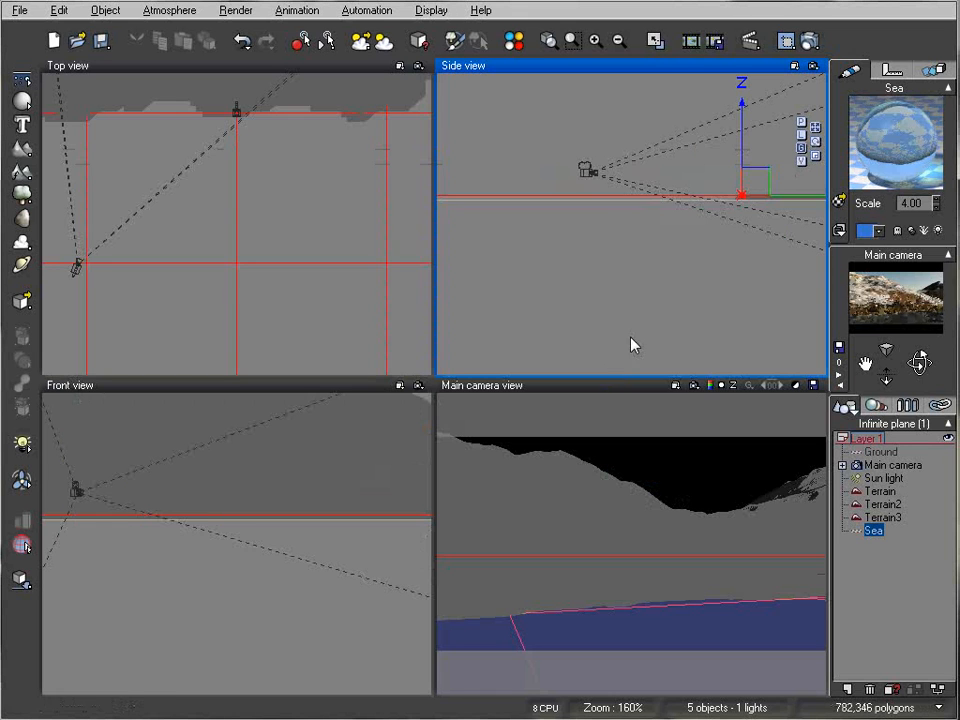
Select the foreground Terrain and bring its irregular shoreline edge into the top view.
right_click_drag(597, 193, 620, 235)
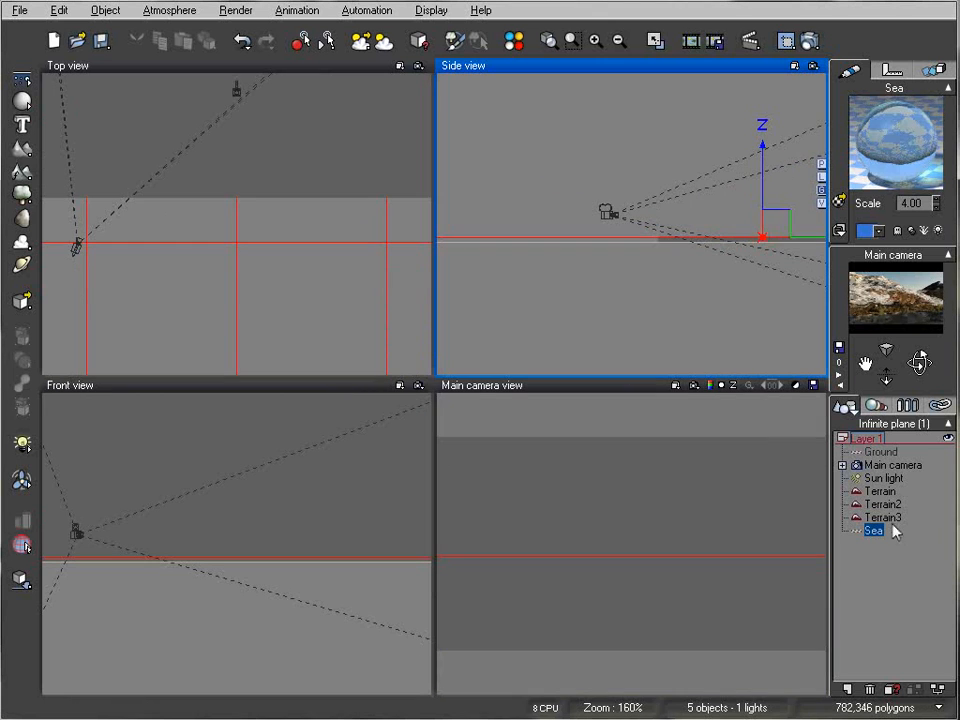
left_click(880, 491)
left_click(332, 189)
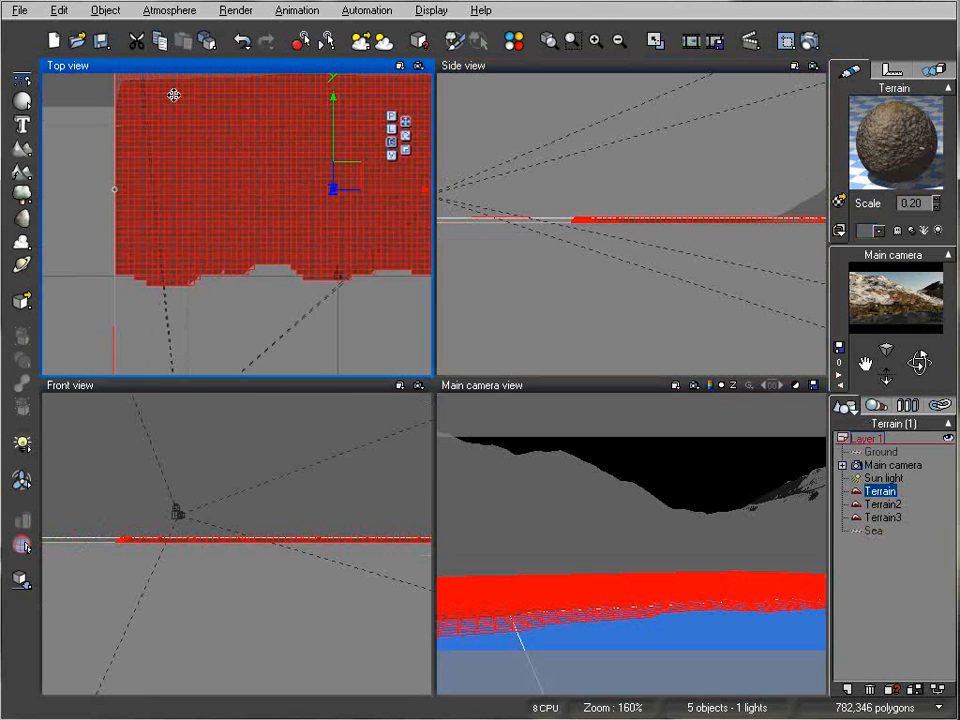